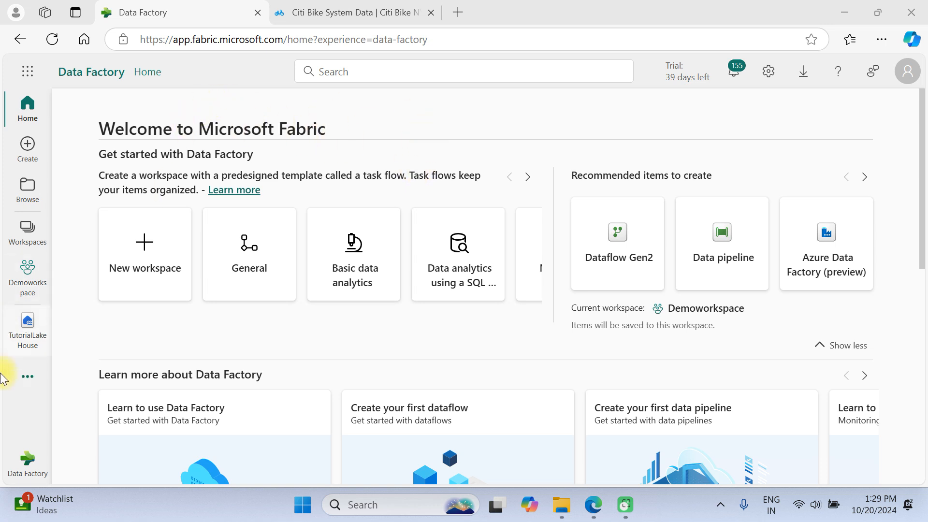
Choose the Data Factory experience and open the Demoworkspace workspace.
left_click(35, 477)
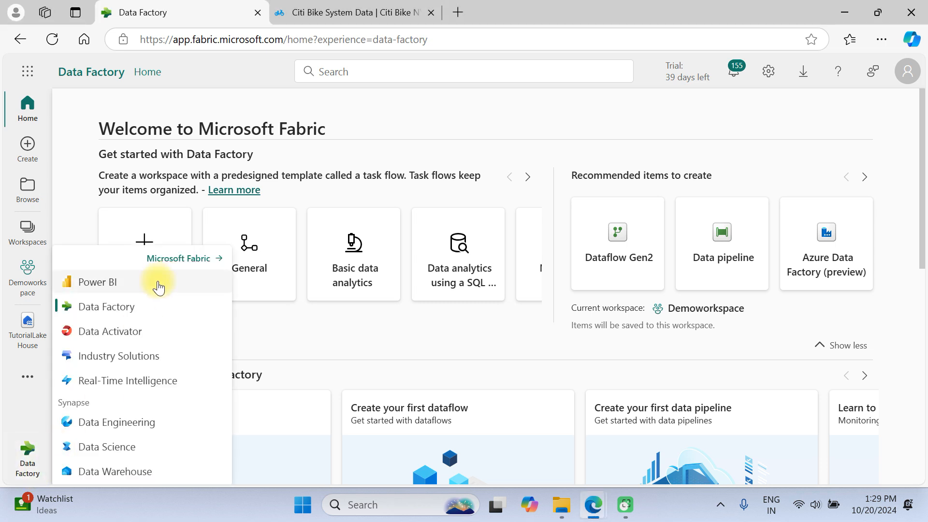
left_click(133, 311)
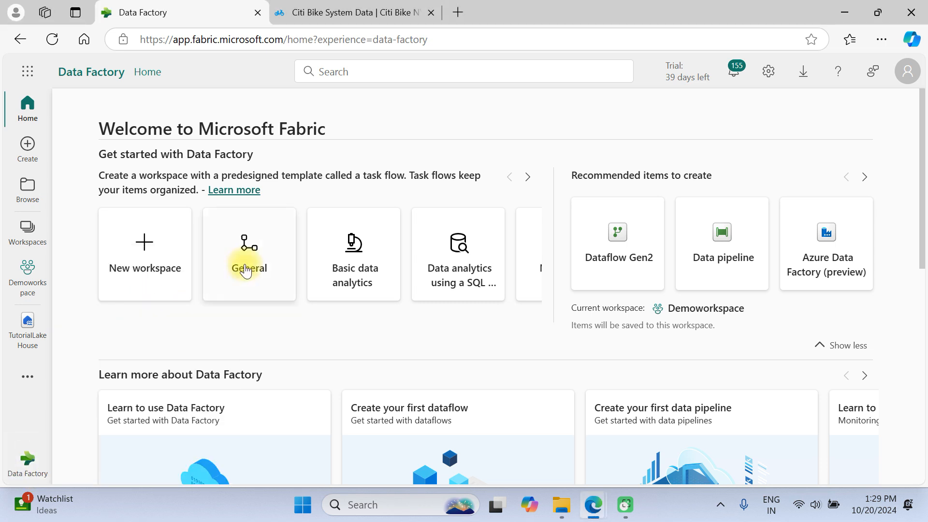
left_click(25, 236)
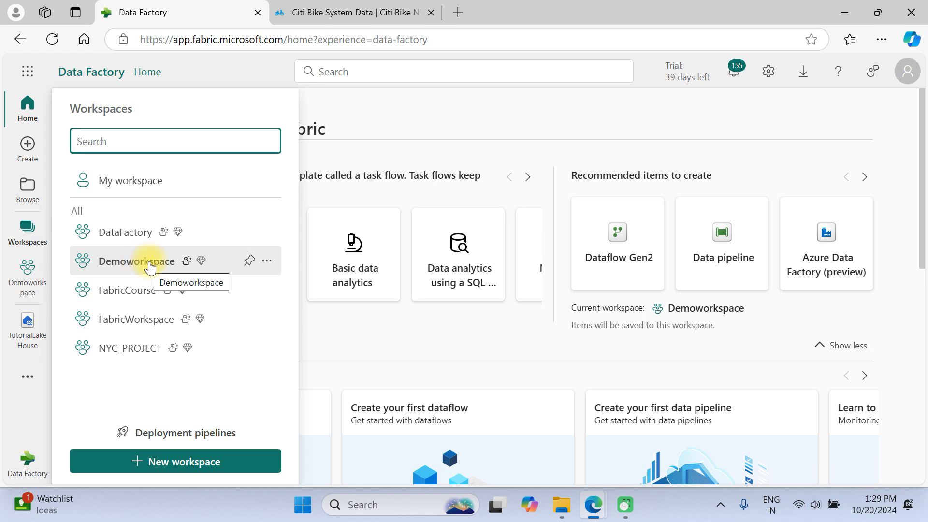
left_click(196, 264)
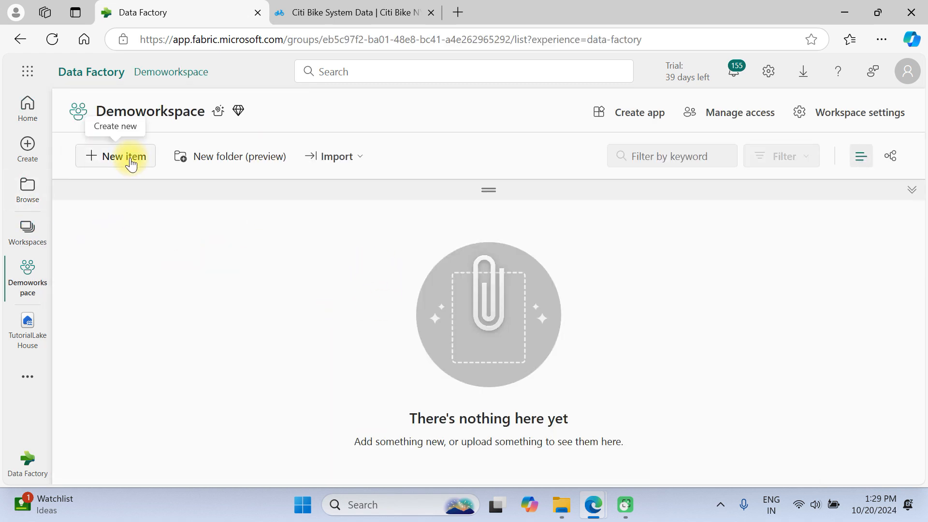
On the Citi Bike System Data page, open the downloadable trip data files and look through the monthly JC archives.
left_click(327, 10)
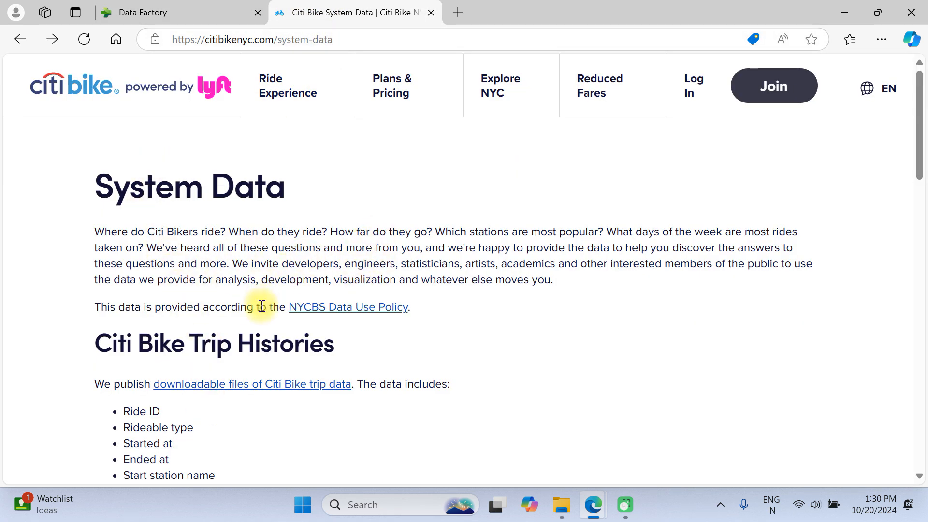
scroll(241, 339, "down", 1)
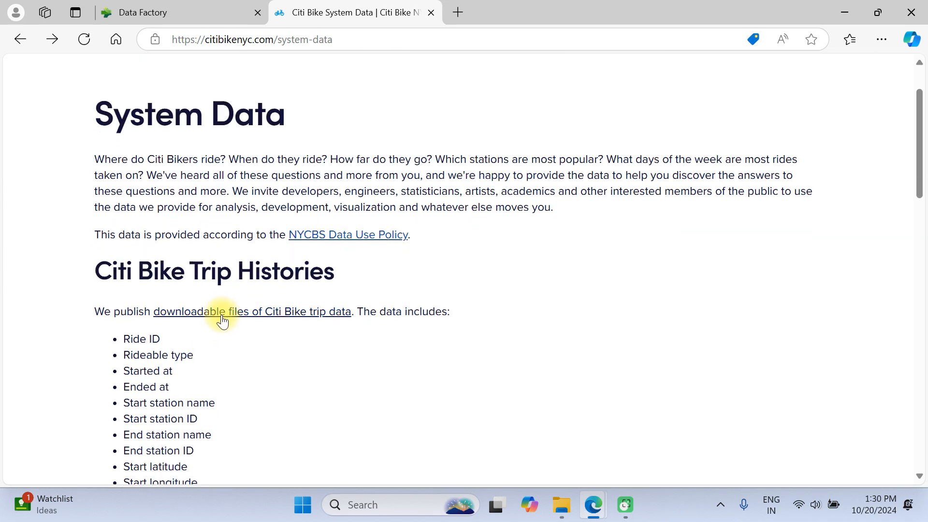
left_click(248, 312)
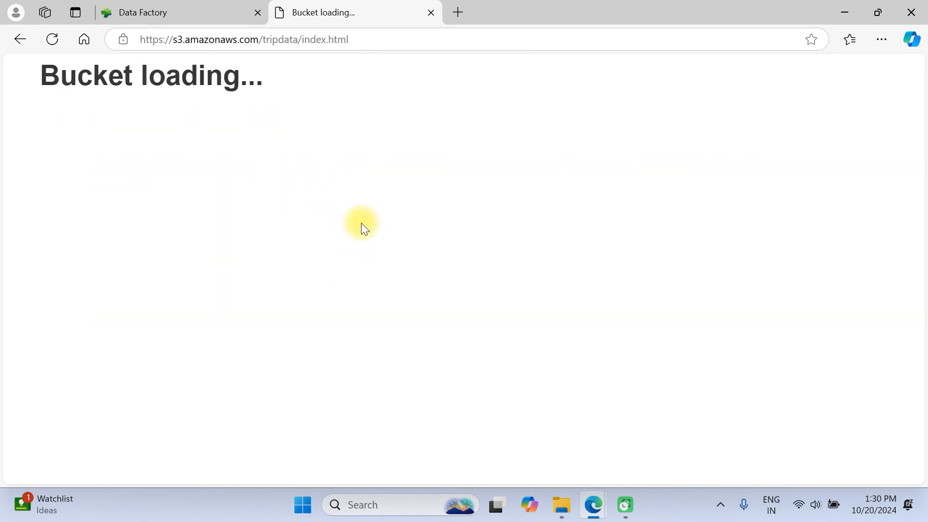
scroll(351, 230, "down", 20)
scroll(150, 343, "down", 20)
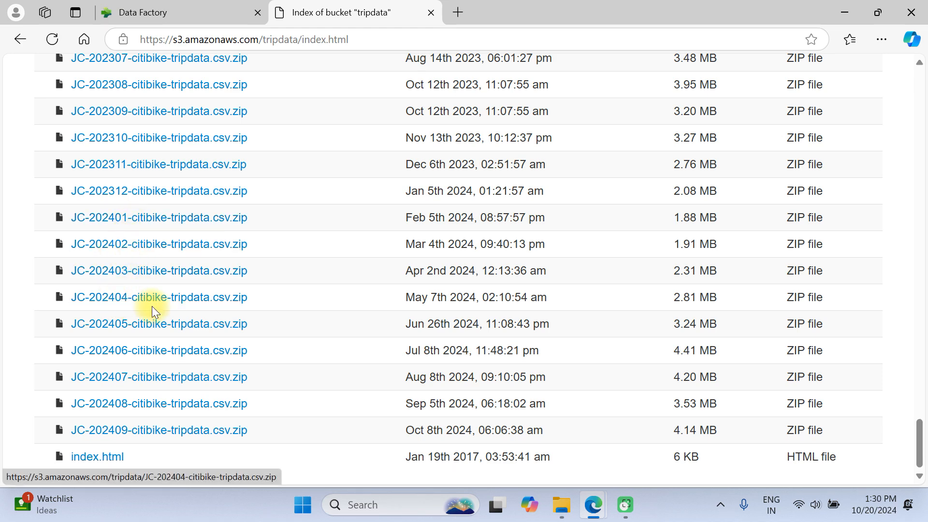
Switch to File Explorer, inspect the JC-202401-citibike-tripdata CSV in Excel with a wider ride_id column, and close it without saving.
key("alt+Tab")
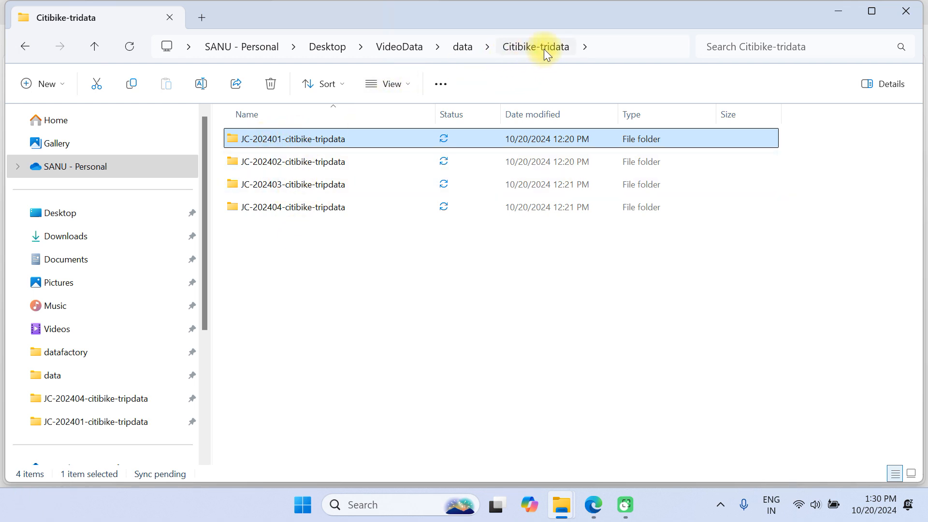
double_click(297, 139)
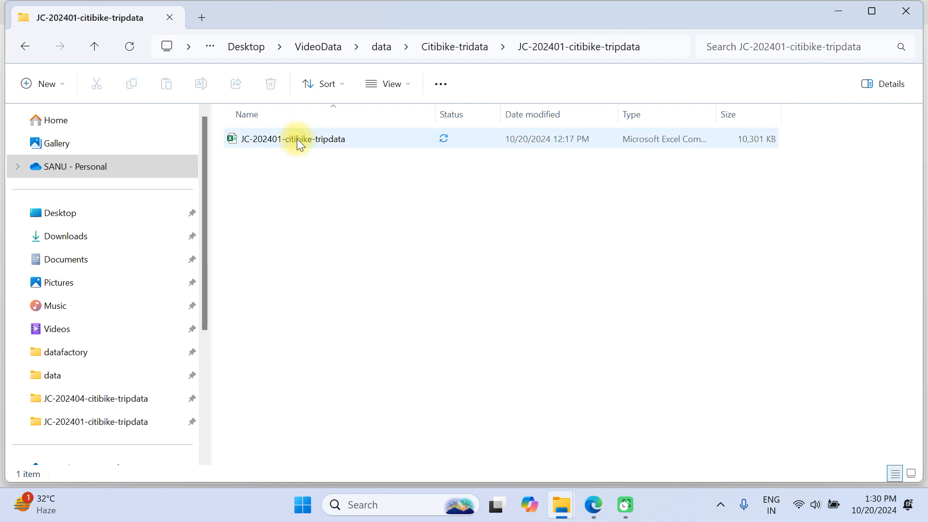
left_click(297, 138)
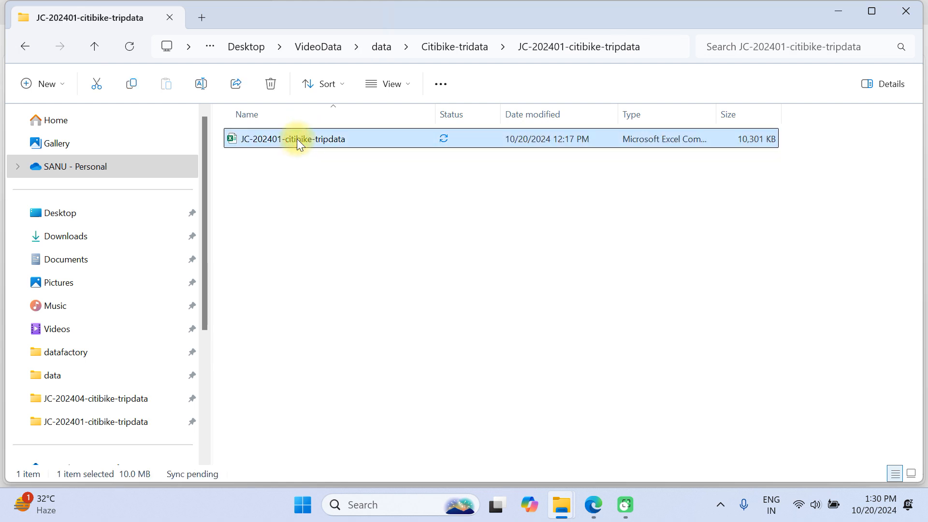
double_click(297, 139)
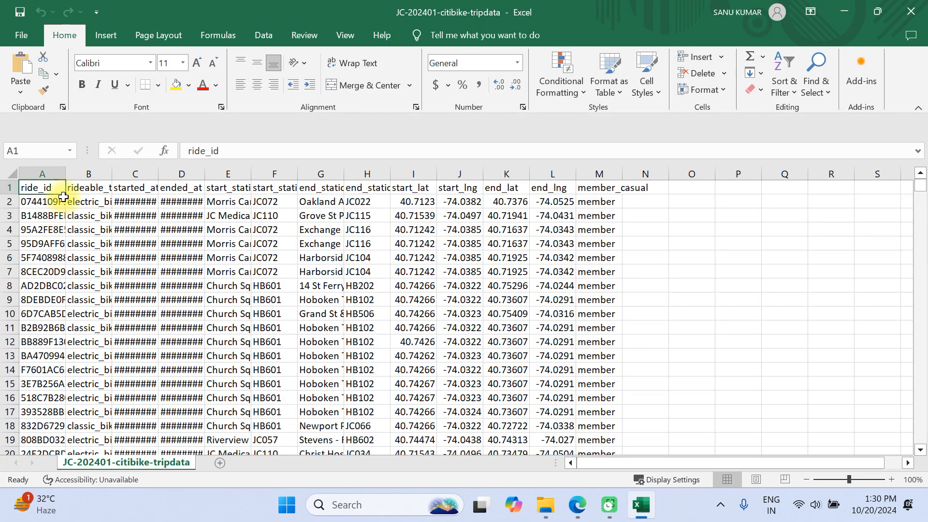
left_click_drag(66, 174, 103, 174)
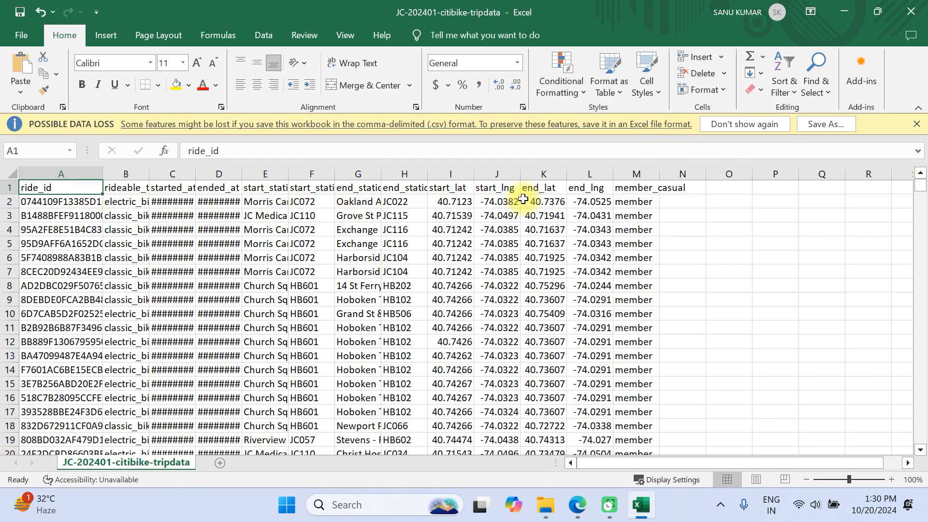
left_click(911, 12)
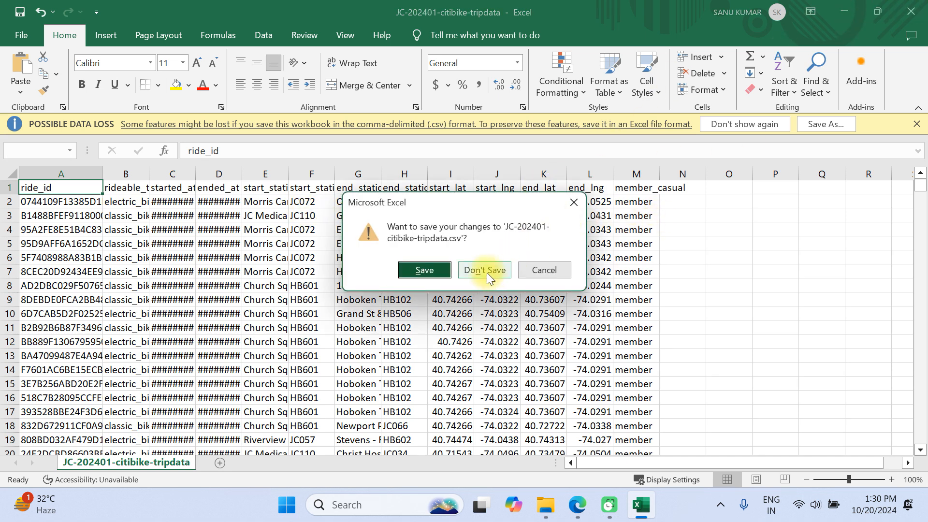
left_click(485, 270)
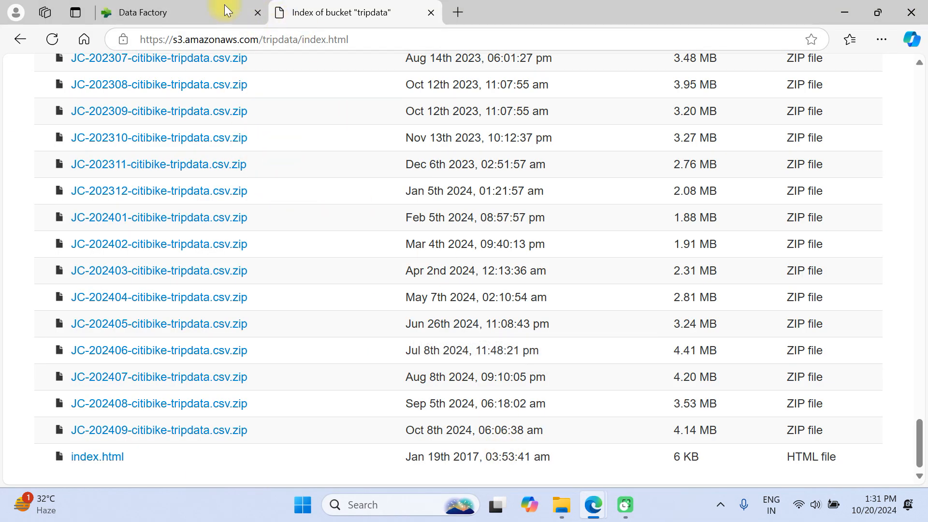
Return to Demoworkspace in Fabric and create a lakehouse named demo_lakehouse1, leaving lakehouse schemas off.
left_click(186, 10)
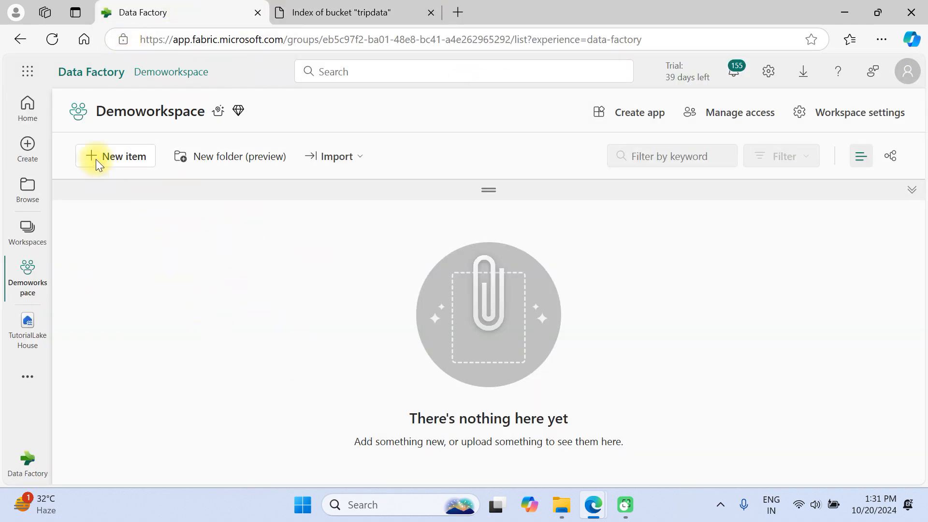
left_click(117, 157)
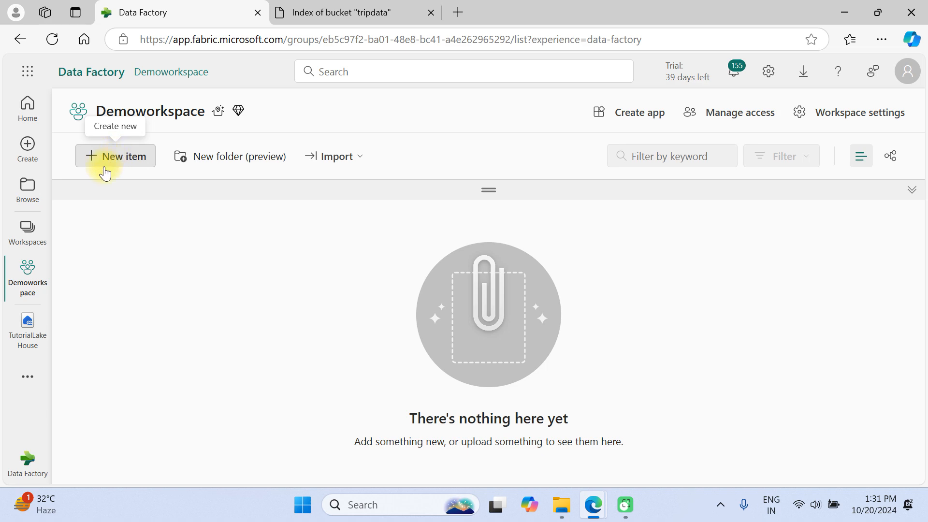
scroll(641, 338, "down", 8)
scroll(641, 338, "down", 5)
scroll(309, 286, "up", 3)
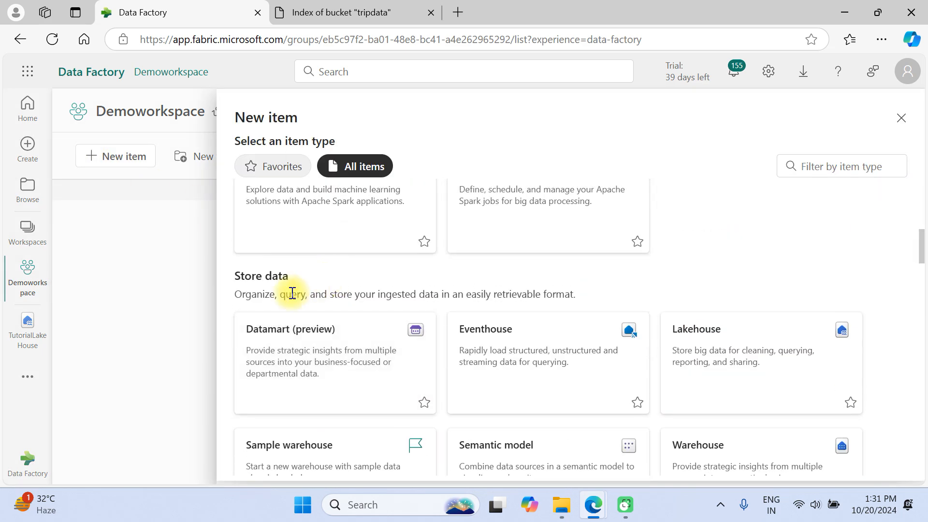
left_click(701, 353)
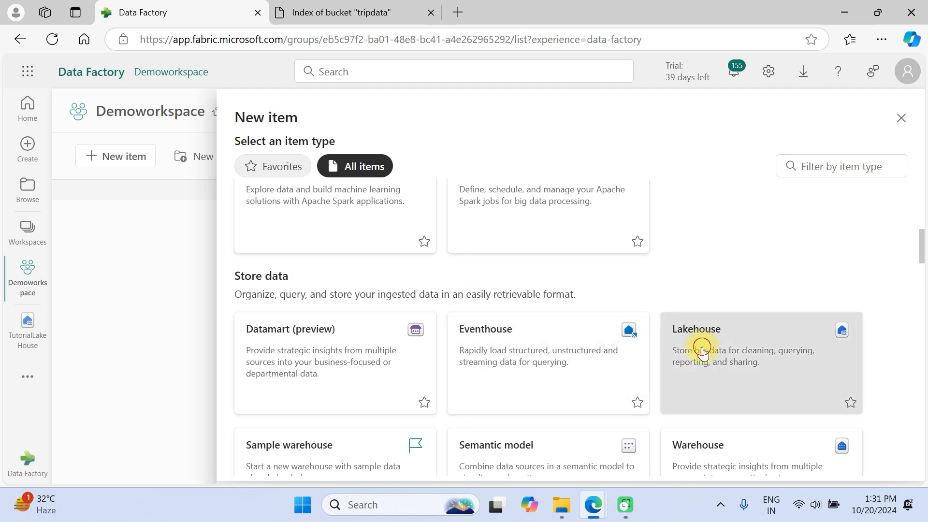
type("demo")
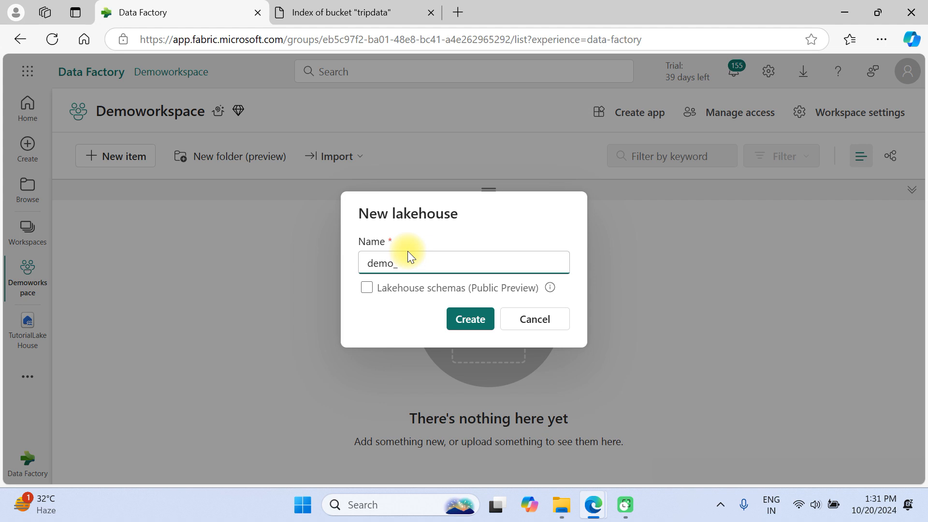
type("_lakehouse")
left_click(466, 315)
left_click(457, 297)
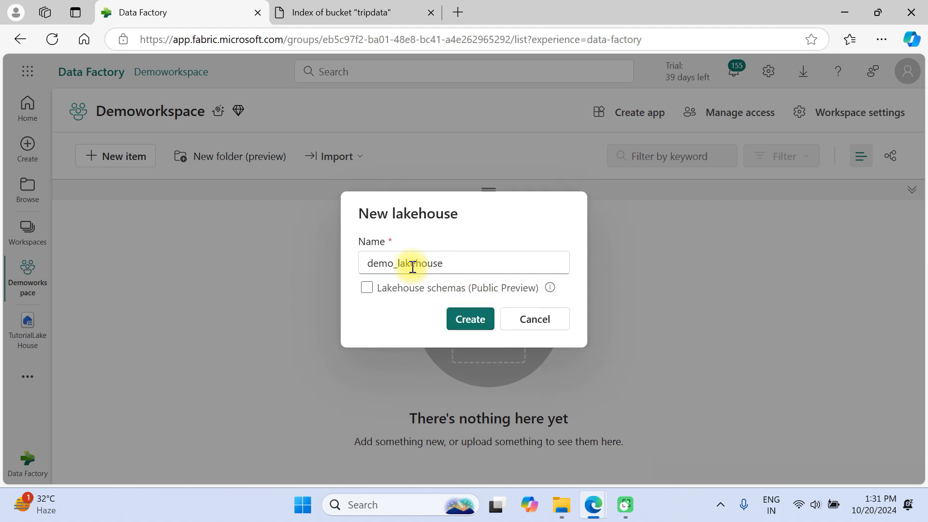
left_click(454, 266)
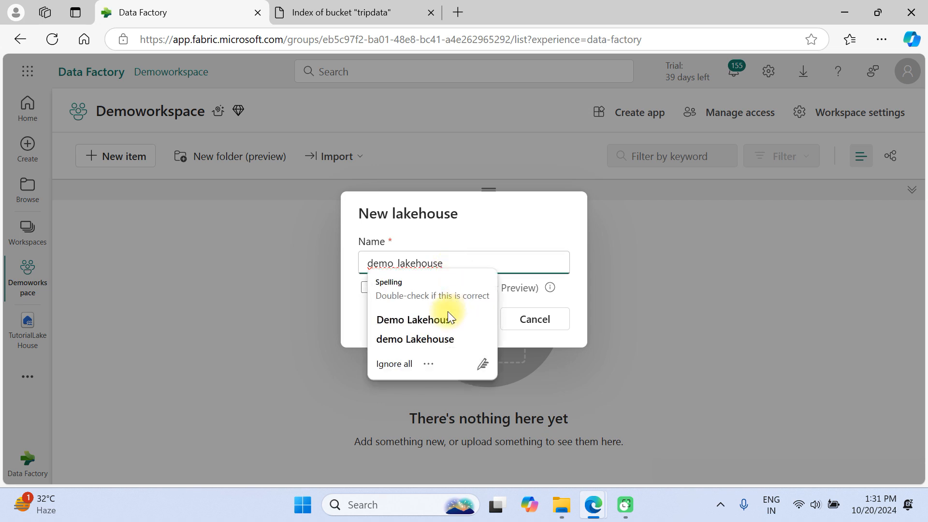
type("1")
left_click(485, 319)
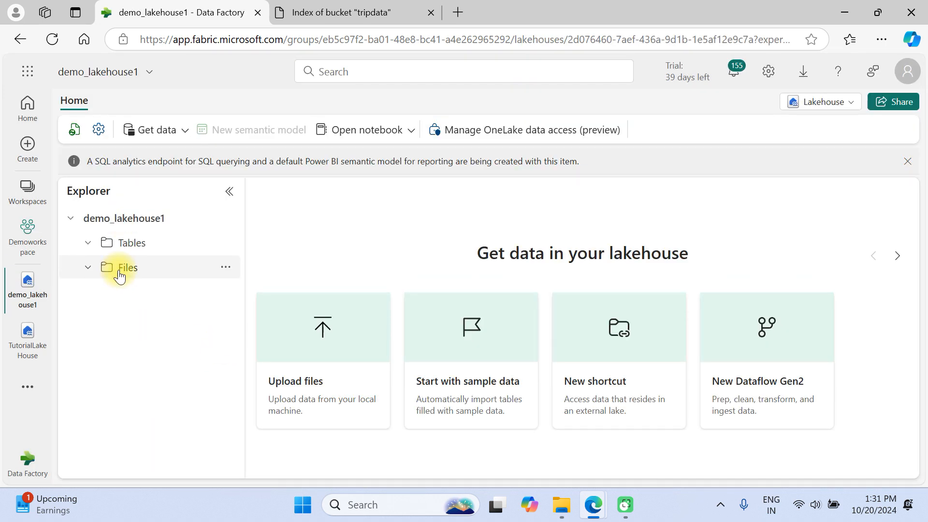
Open the folder upload form for the Files section of demo_lakehouse1.
left_click(121, 269)
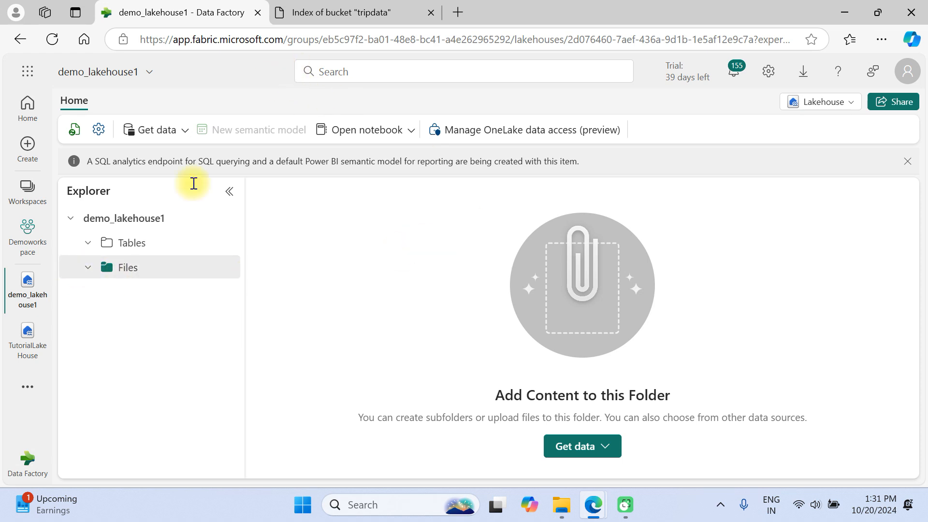
left_click(226, 268)
left_click(226, 267)
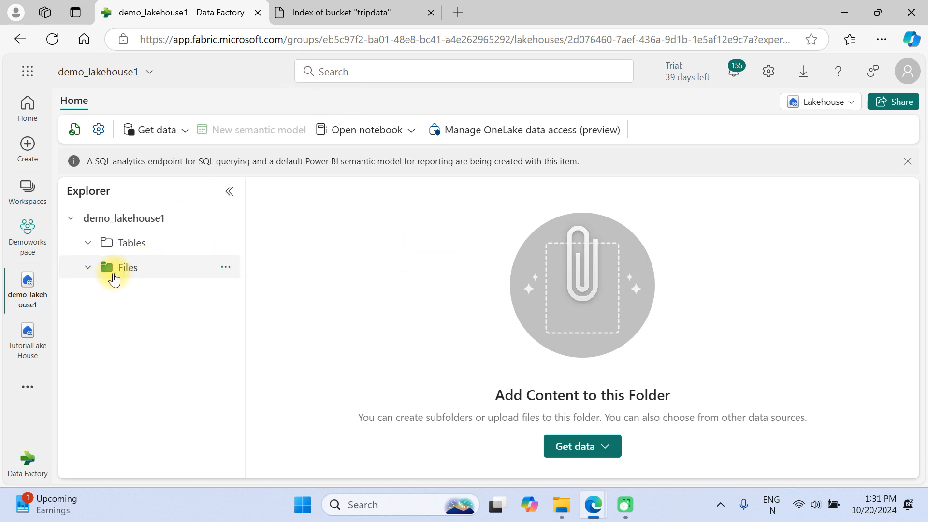
left_click(225, 268)
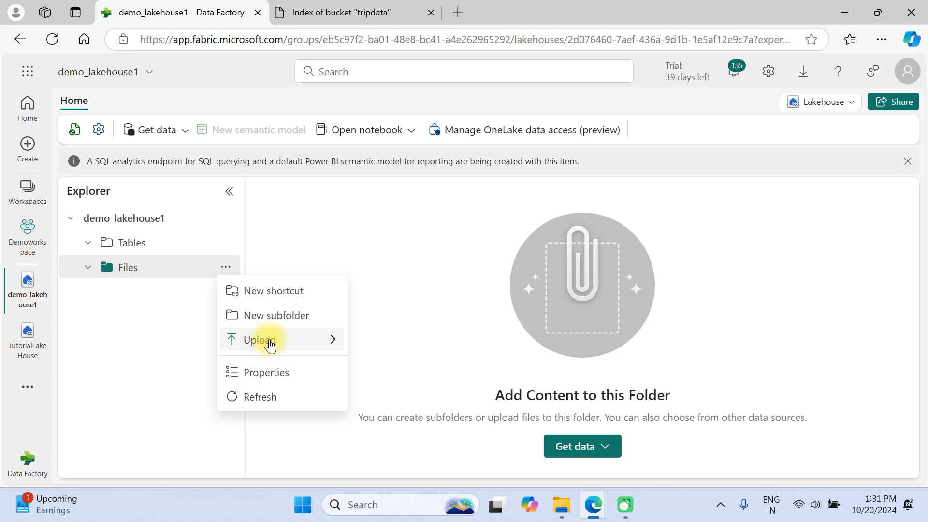
mouse_move(264, 342)
left_click(409, 377)
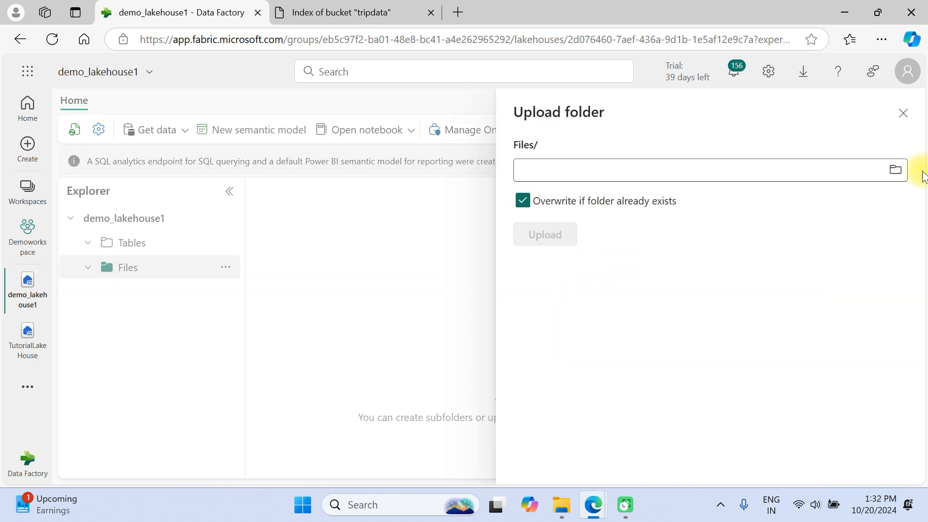
Choose the Citibike-tridata folder inside VideoData\data, allow the site to receive its files, and upload it to the lakehouse.
left_click(897, 167)
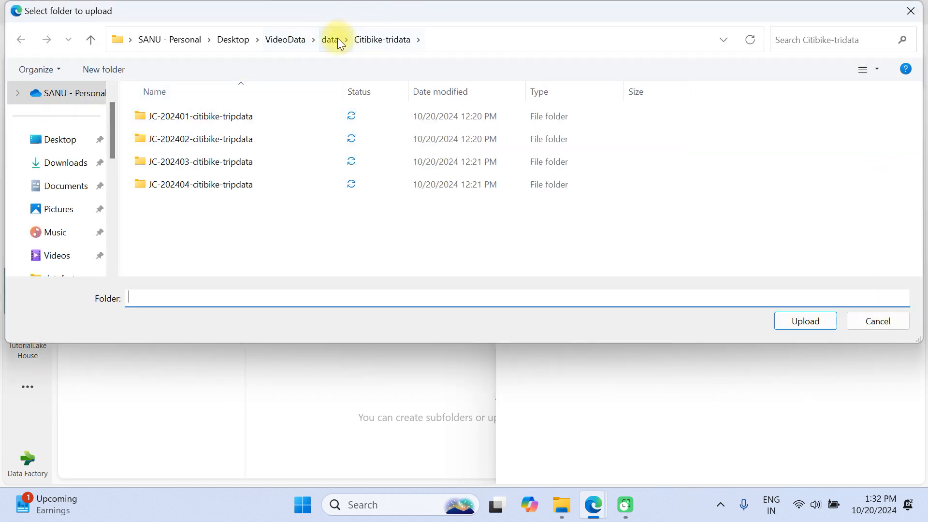
left_click(331, 39)
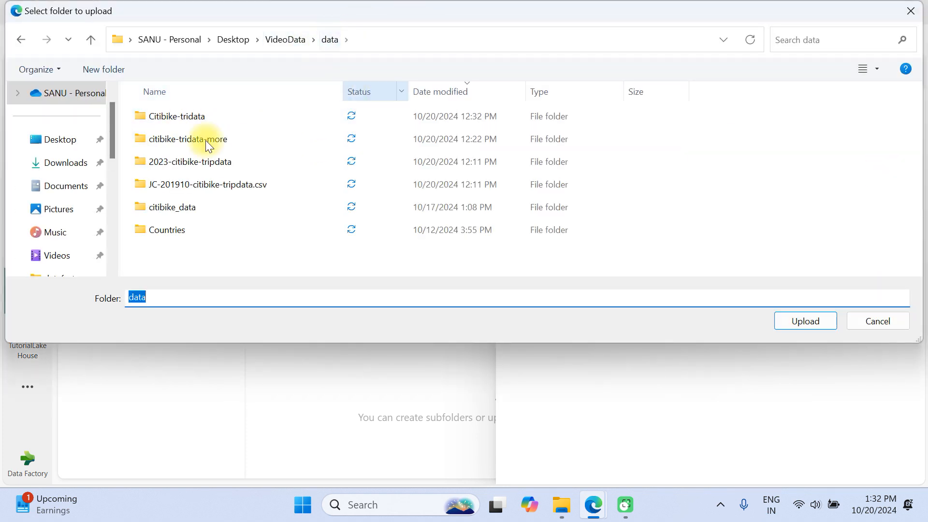
left_click(195, 113)
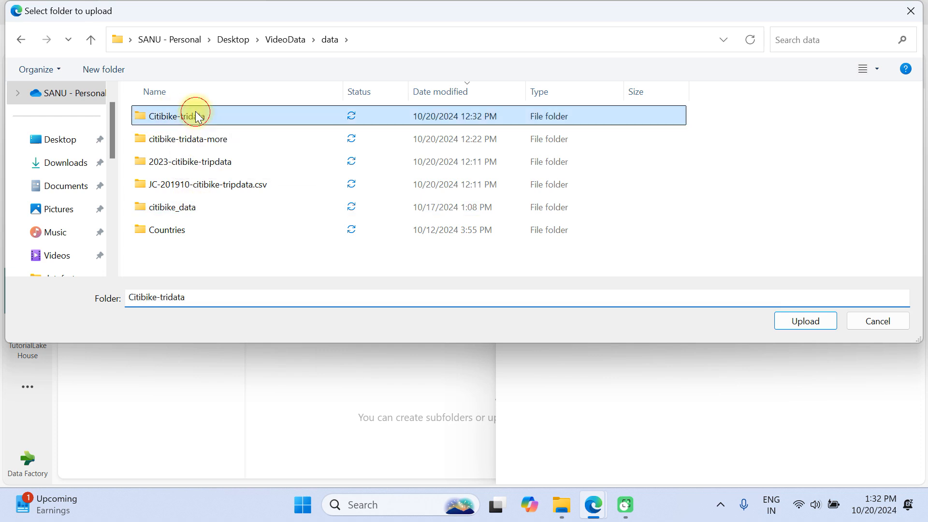
double_click(202, 115)
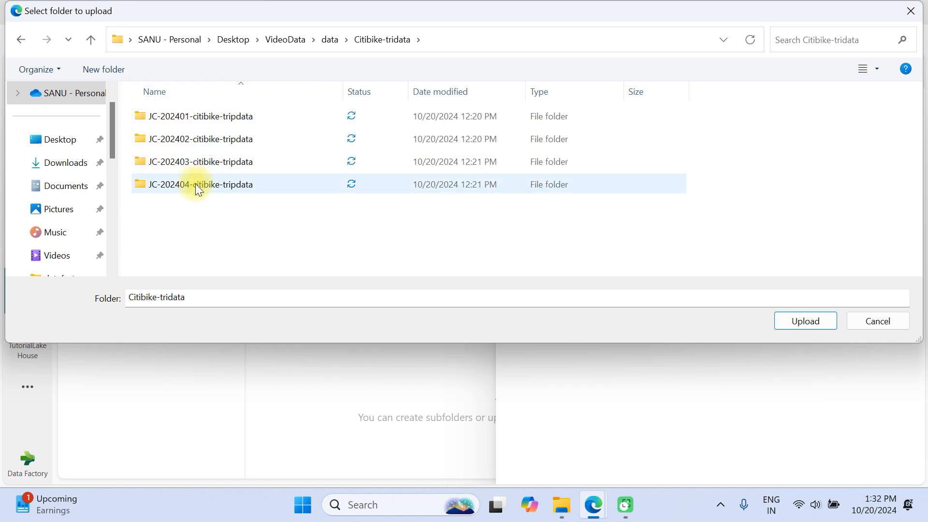
left_click(331, 43)
left_click(184, 118)
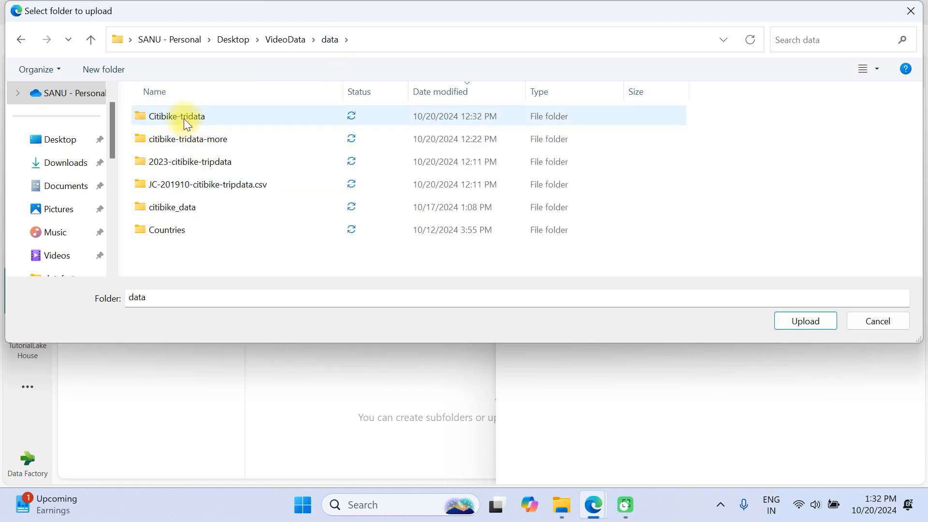
left_click(813, 317)
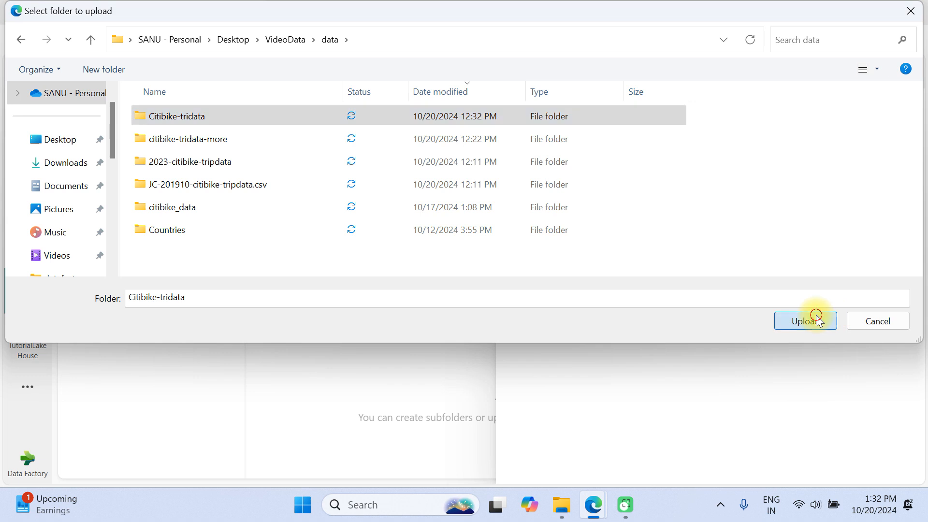
left_click(529, 133)
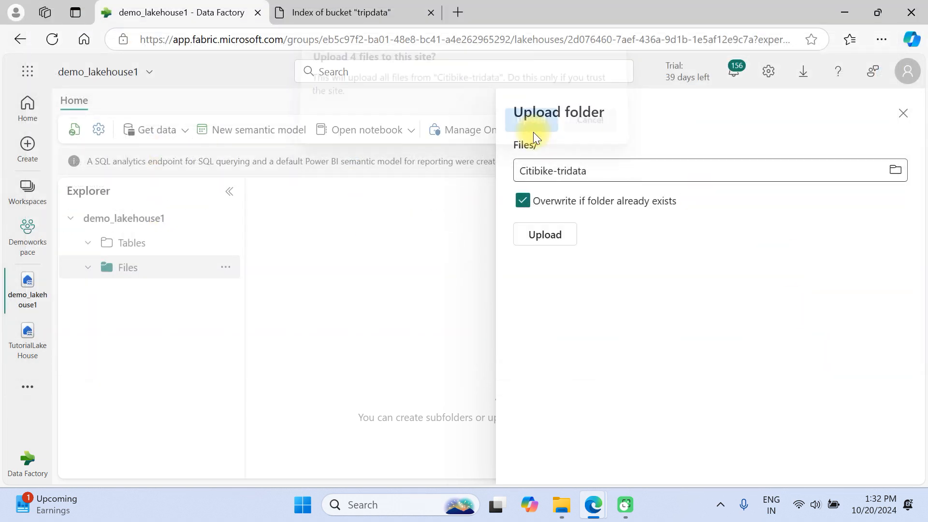
left_click(546, 236)
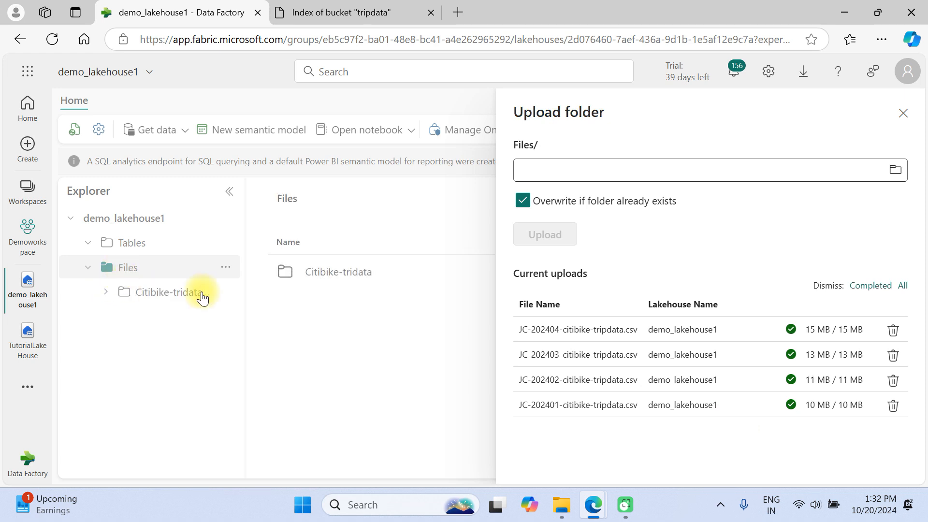
Open Citibike-tridata in the lakehouse files and preview the rows of JC-202401-citibike-tripdata.csv inside its JC-202401 folder.
left_click(150, 297)
left_click(361, 278)
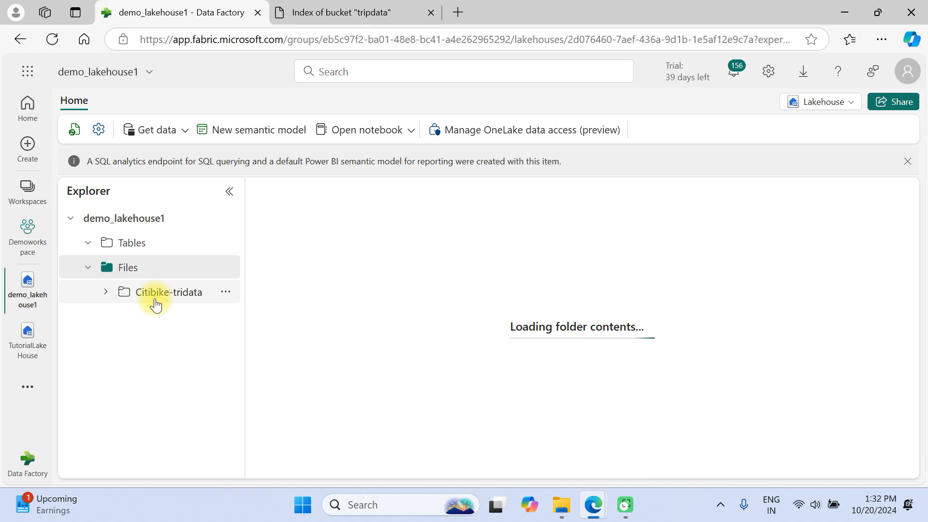
left_click(348, 272)
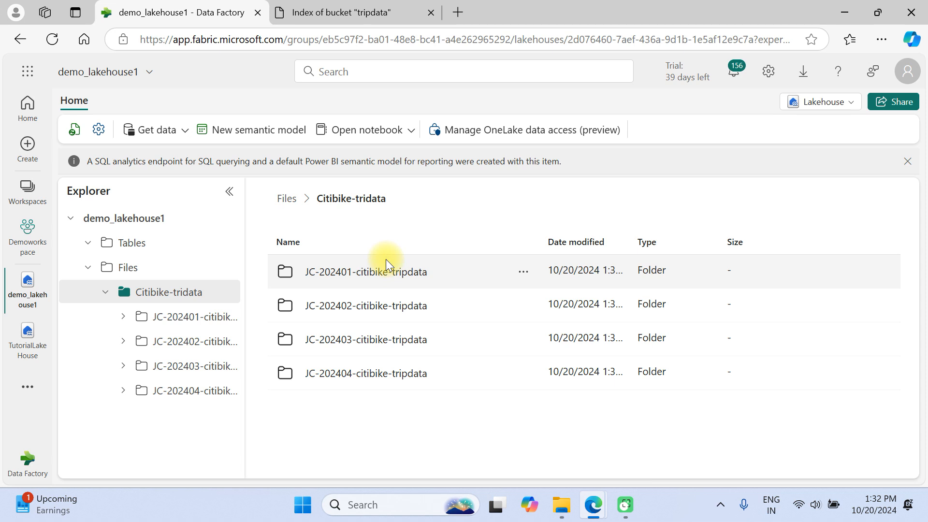
left_click(358, 269)
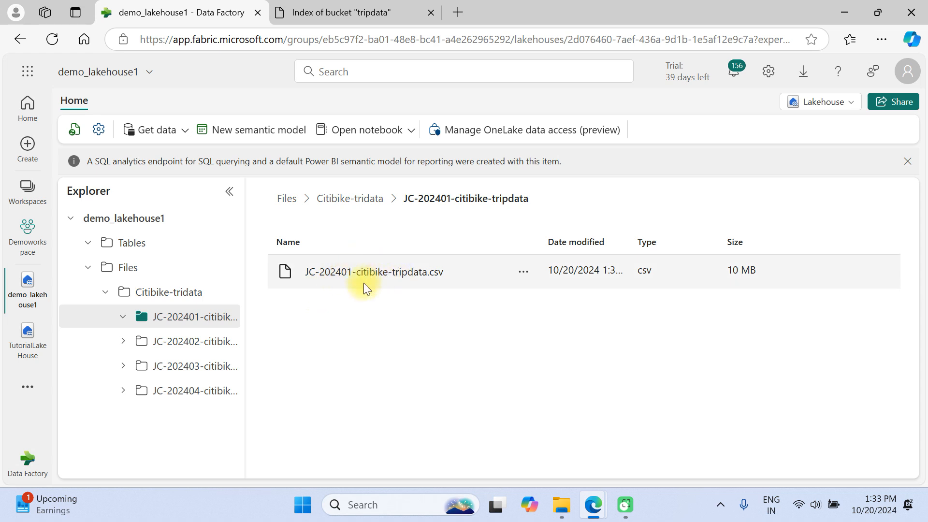
left_click(402, 275)
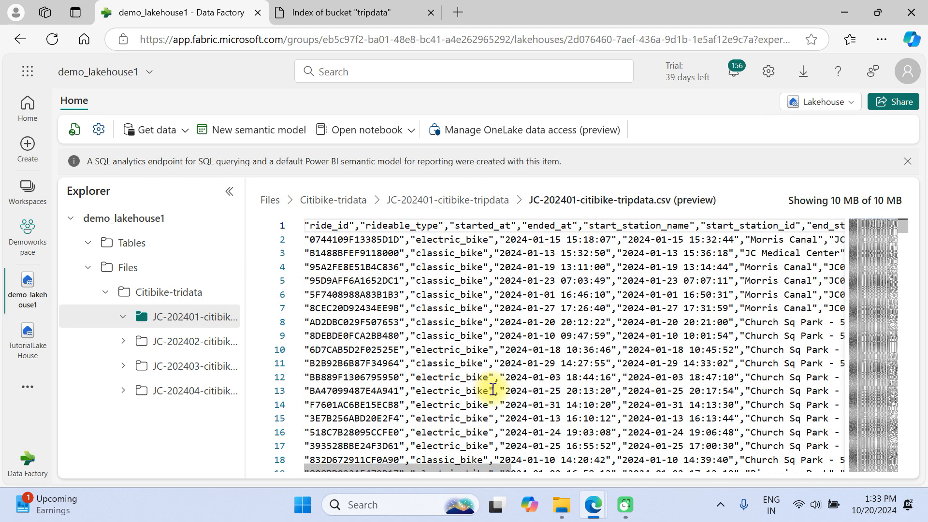
scroll(576, 326, "down", 6)
scroll(543, 326, "up", 4)
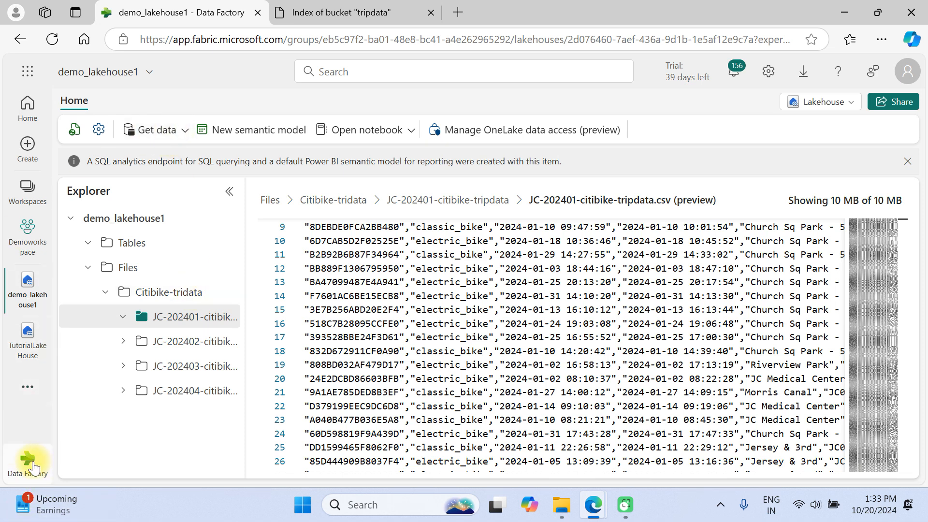
Return to the Data Factory home and create a data pipeline named pl_copyfile in Demoworkspace.
left_click(27, 461)
left_click(120, 307)
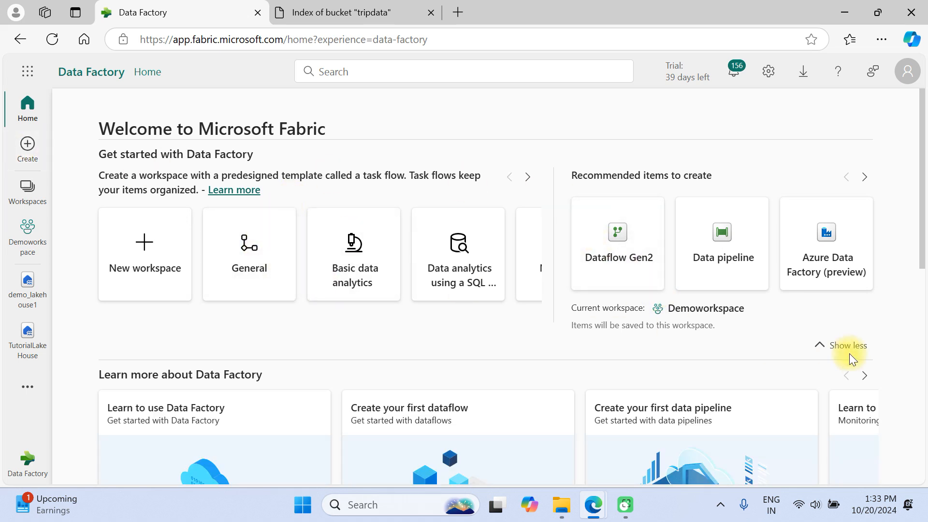
left_click(731, 261)
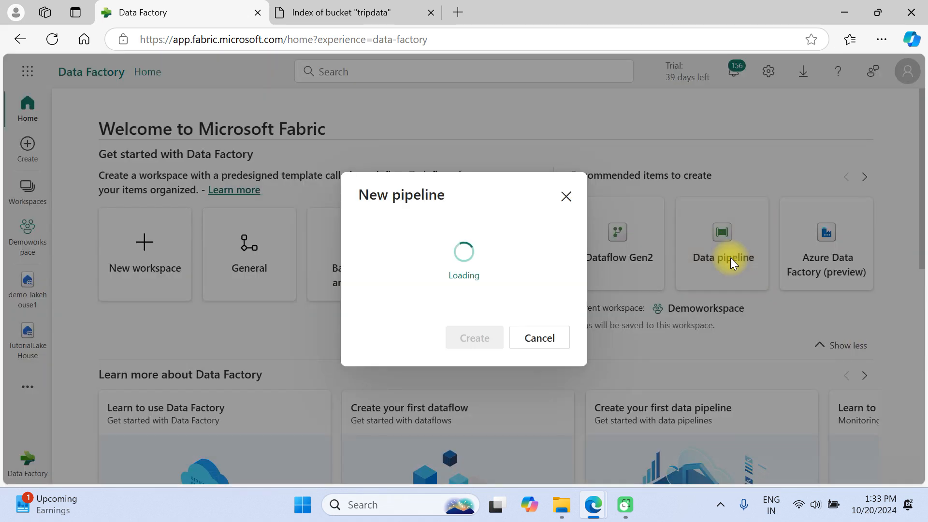
left_click_drag(395, 250, 329, 235)
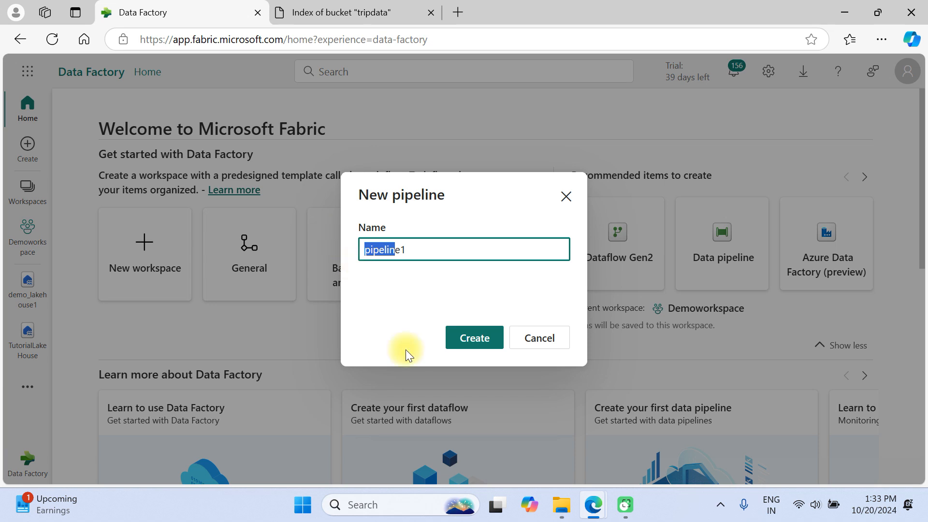
left_click_drag(403, 252, 363, 249)
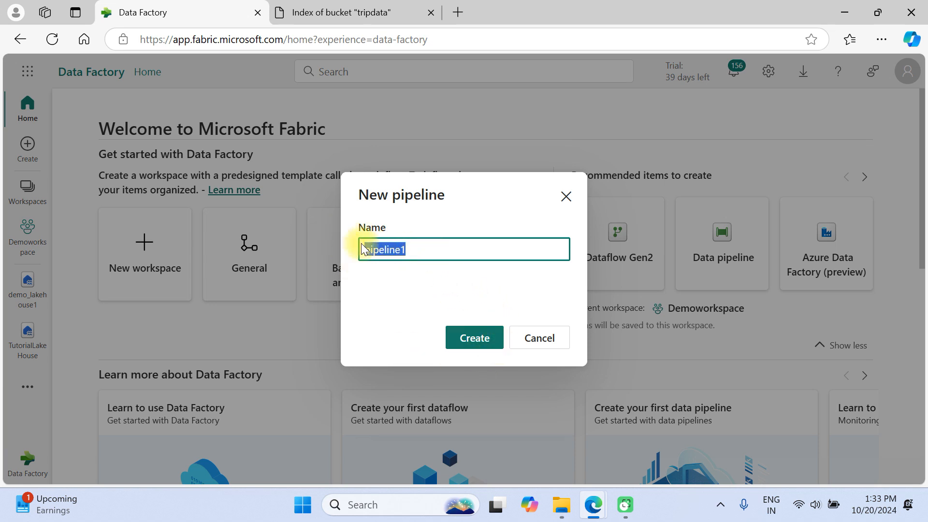
type("pl")
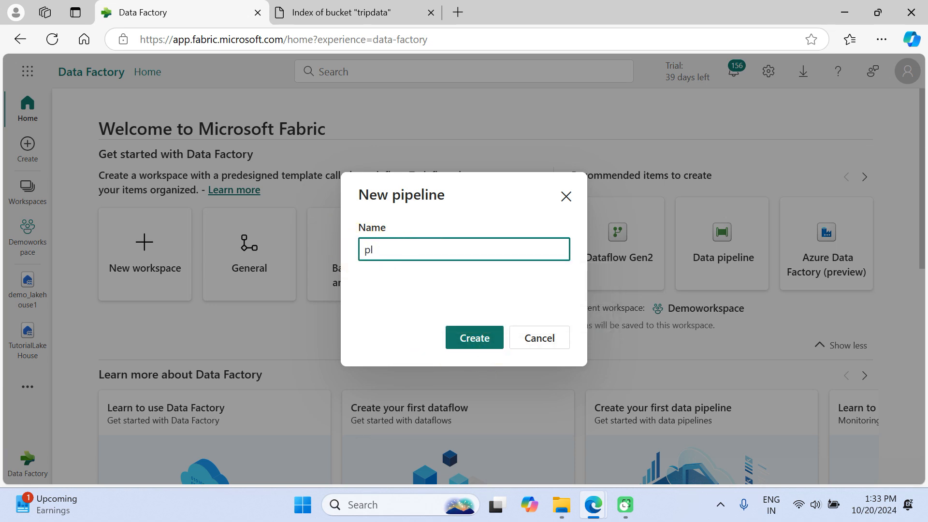
type("_copyfile")
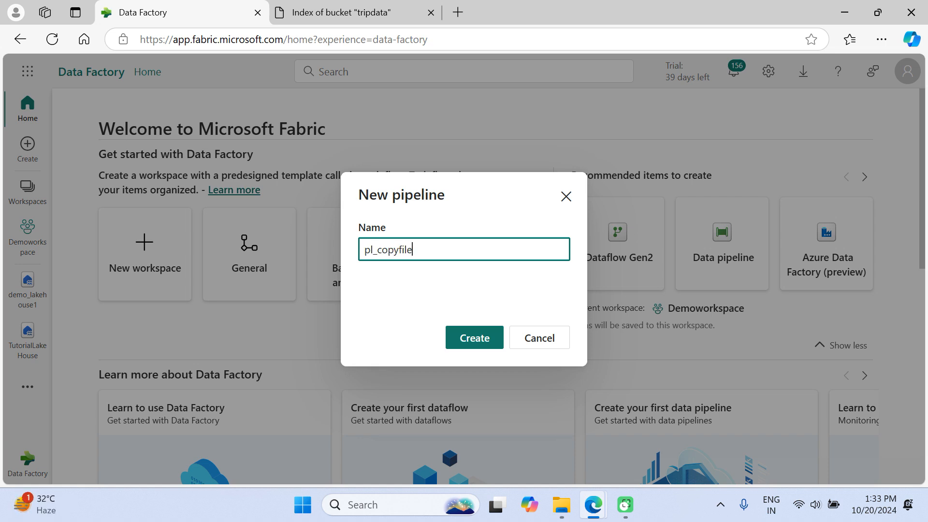
left_click(474, 338)
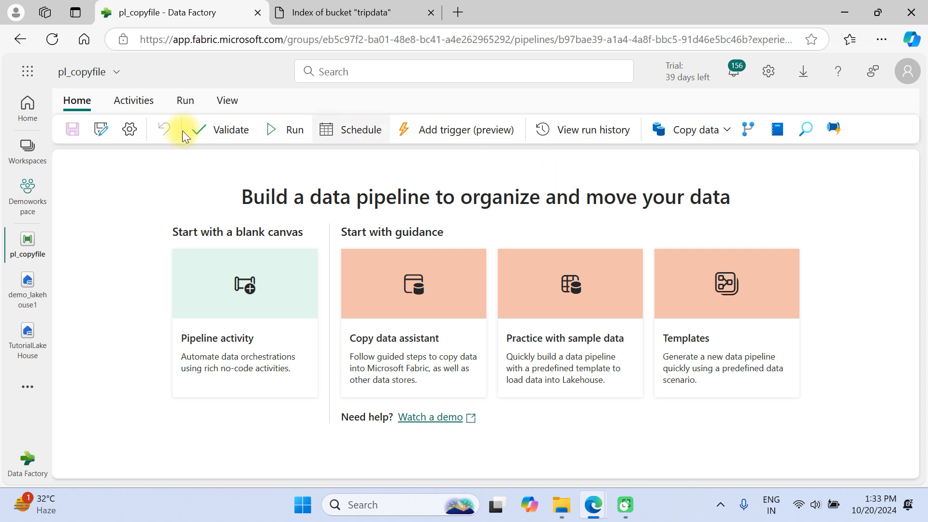
Examine the full list of available pipeline activities, from move and transform to machine learning, including the Copy data options.
left_click(129, 100)
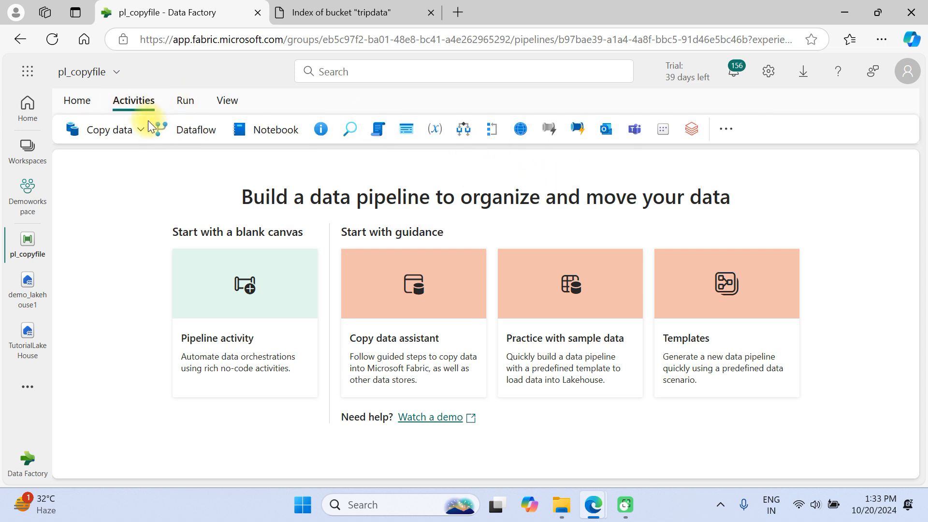
left_click(735, 129)
scroll(798, 314, "down", 10)
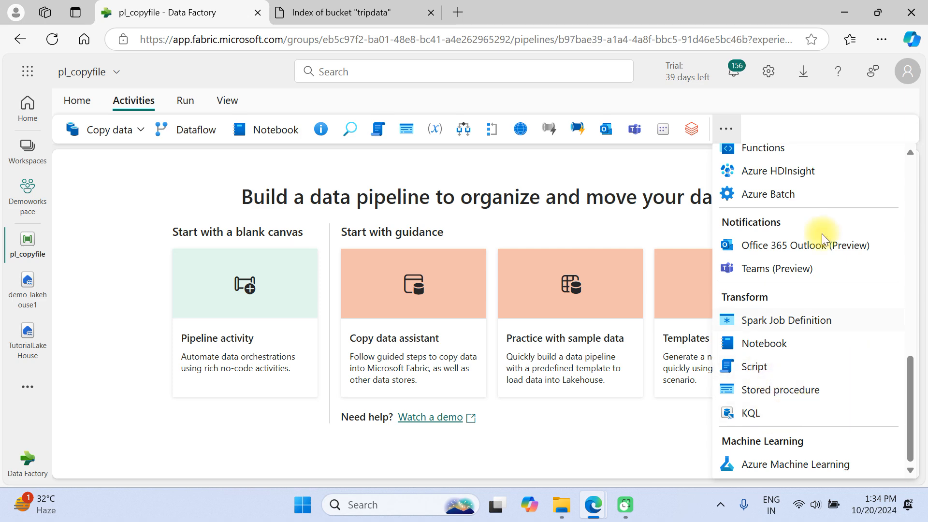
scroll(777, 387, "up", 1)
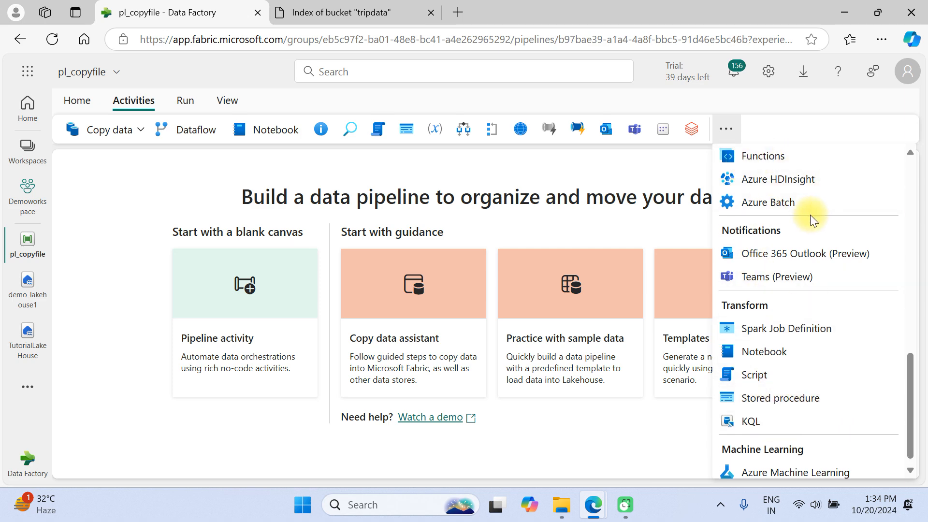
scroll(812, 214, "up", 10)
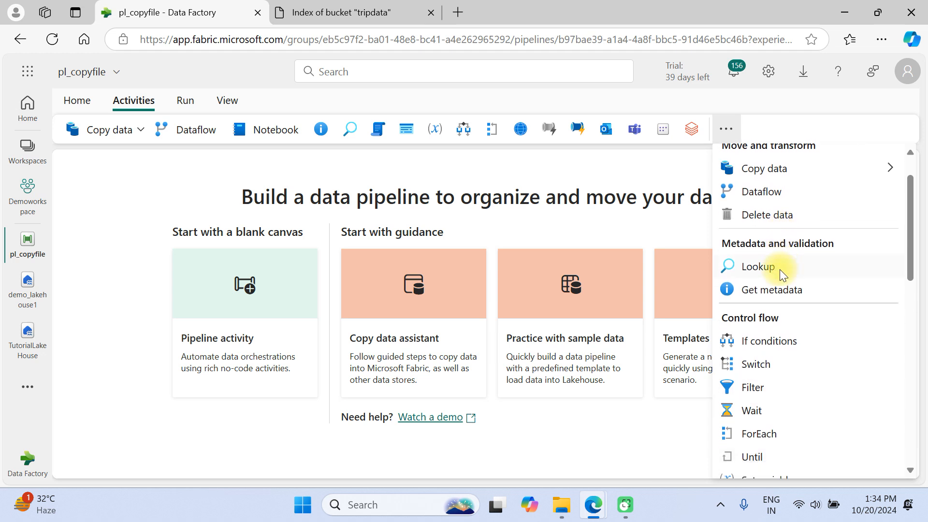
scroll(780, 269, "down", 3)
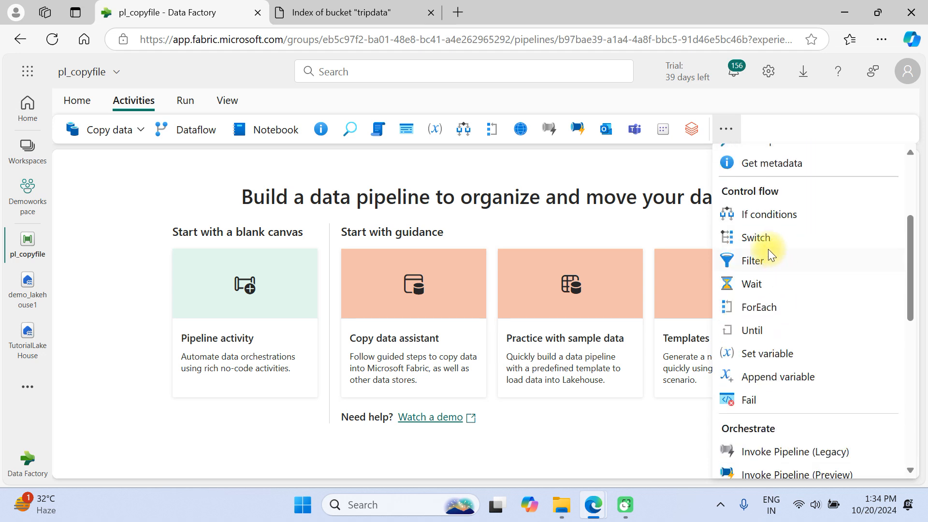
scroll(770, 254, "up", 3)
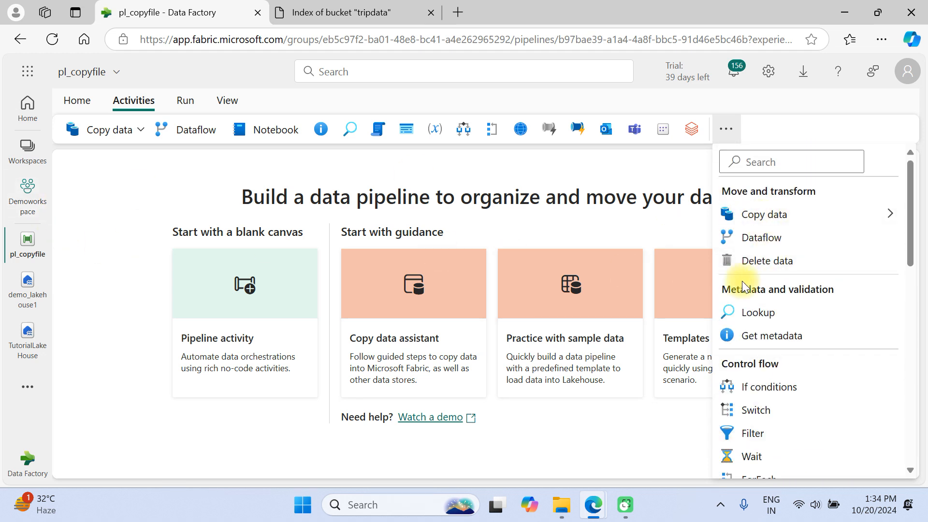
mouse_move(808, 213)
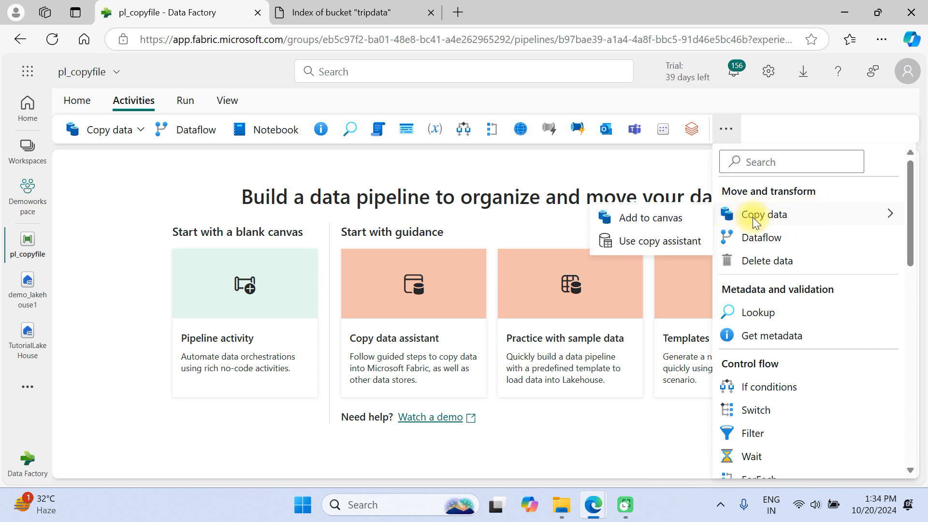
Start the pipeline from a blank canvas with a Copy data activity and shift it slightly on the canvas.
left_click(234, 345)
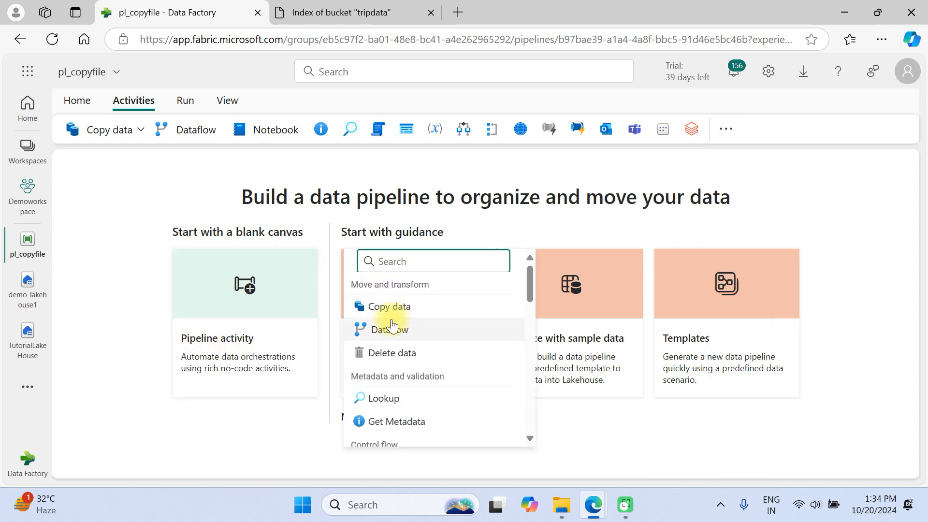
left_click(386, 310)
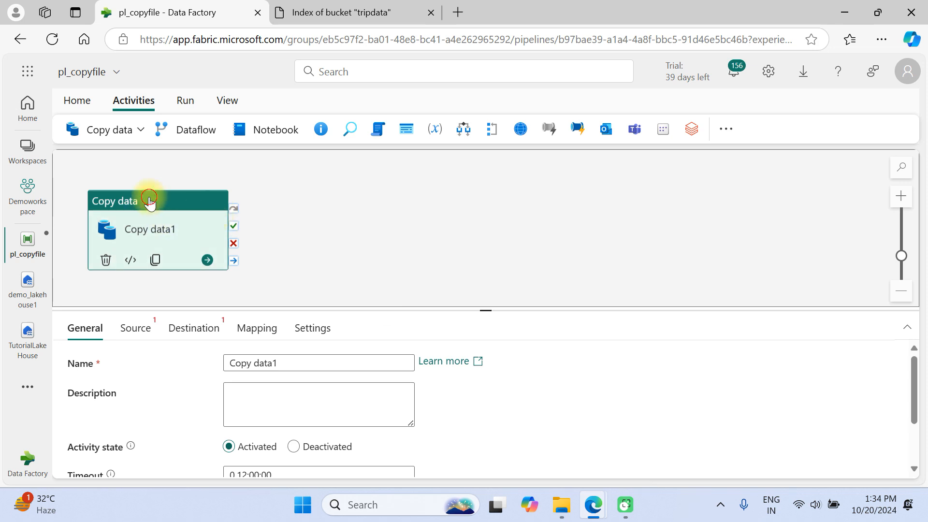
left_click_drag(150, 197, 173, 192)
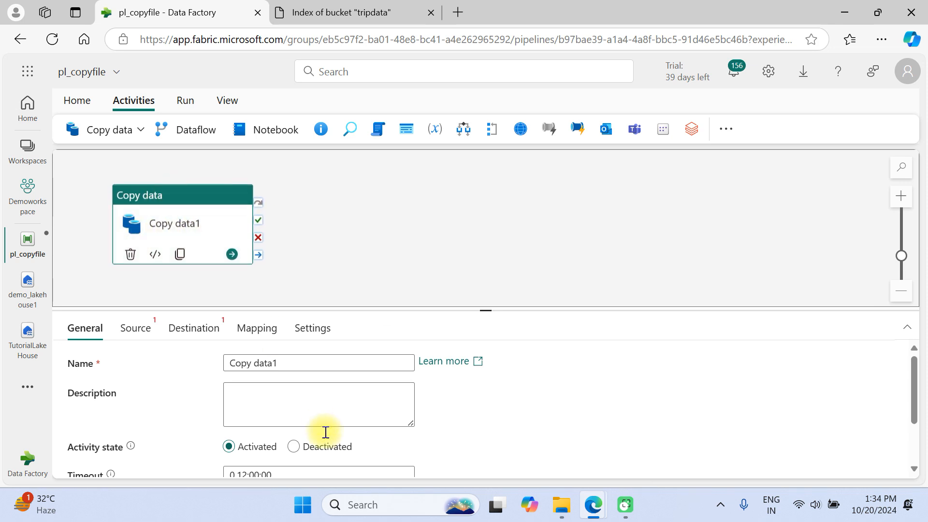
Rename the Copy data activity to copy_file_activity and check its remaining general settings.
left_click(285, 367)
left_click_drag(285, 369, 204, 349)
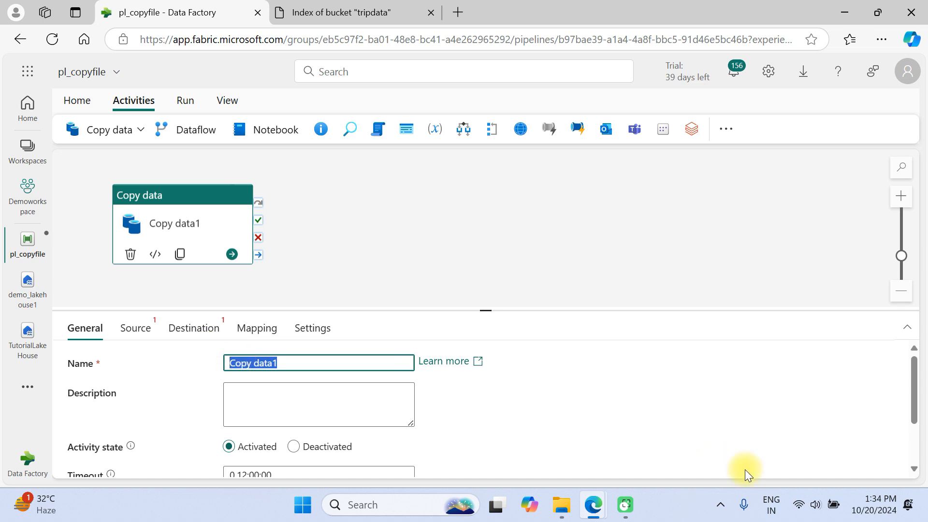
type("Copy file from one")
key("ctrl+a")
type("copy_file_from_one_locati")
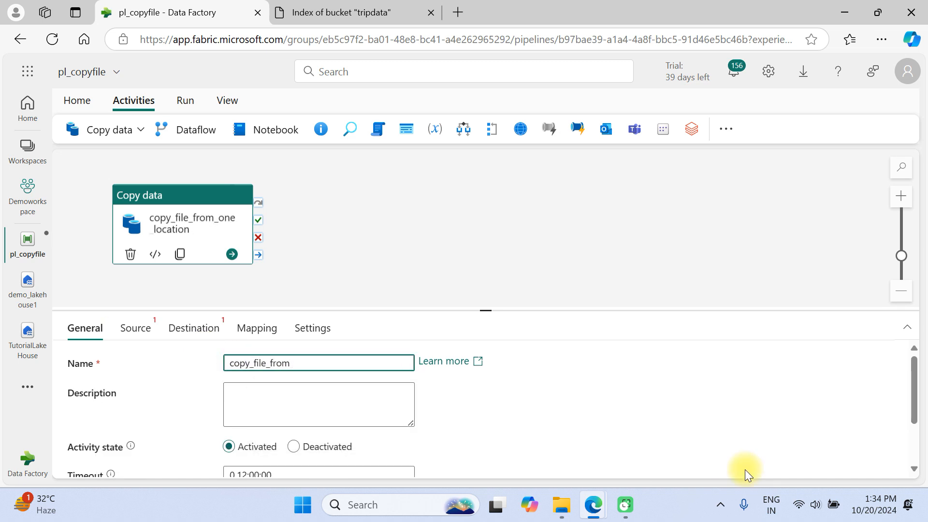
key("BackSpace")
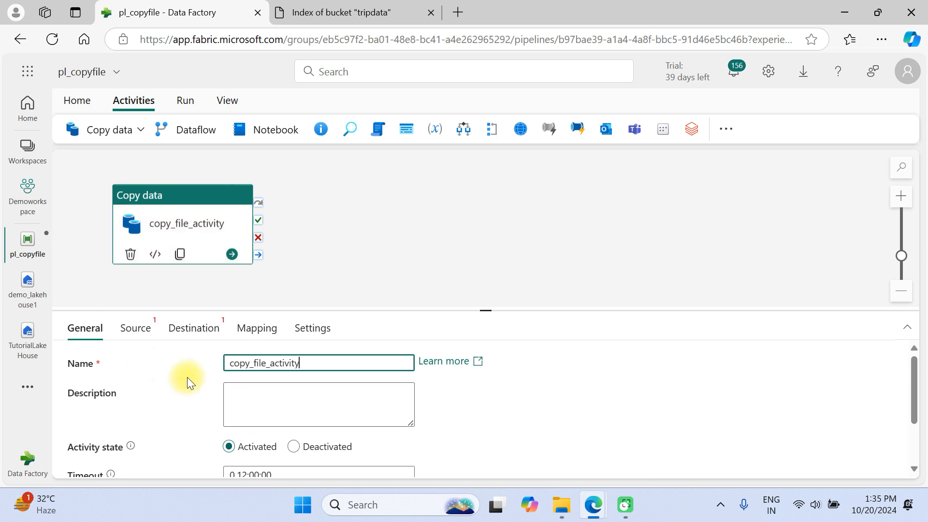
scroll(159, 387, "down", 3)
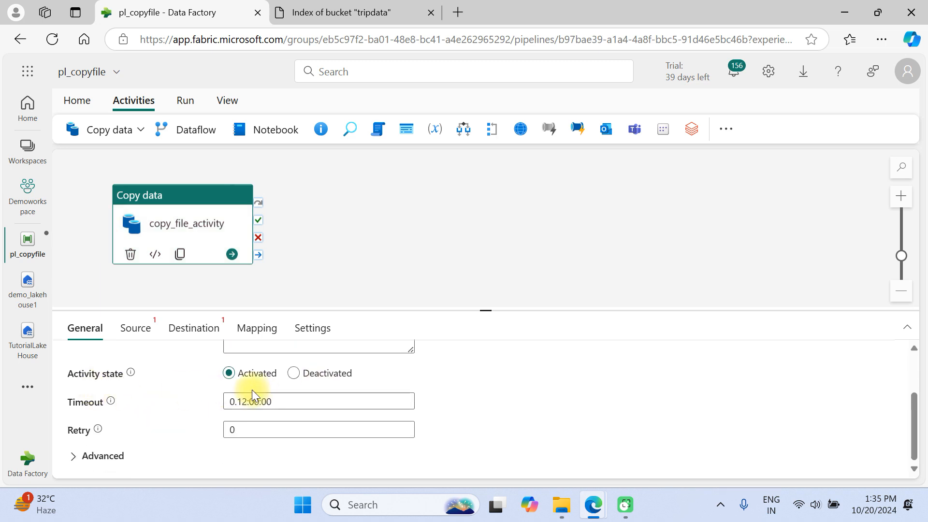
Set the source connection of copy_file_activity to demo_lakehouse1.
left_click(136, 327)
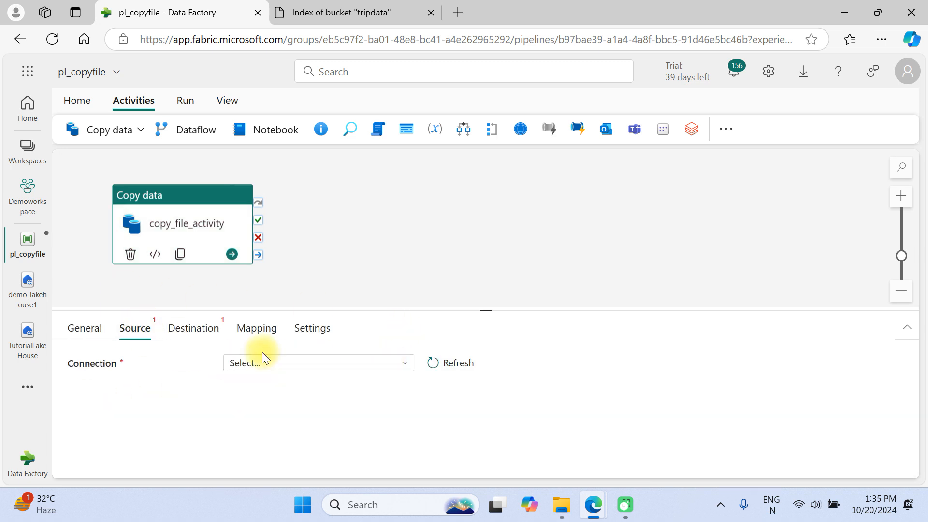
left_click(235, 362)
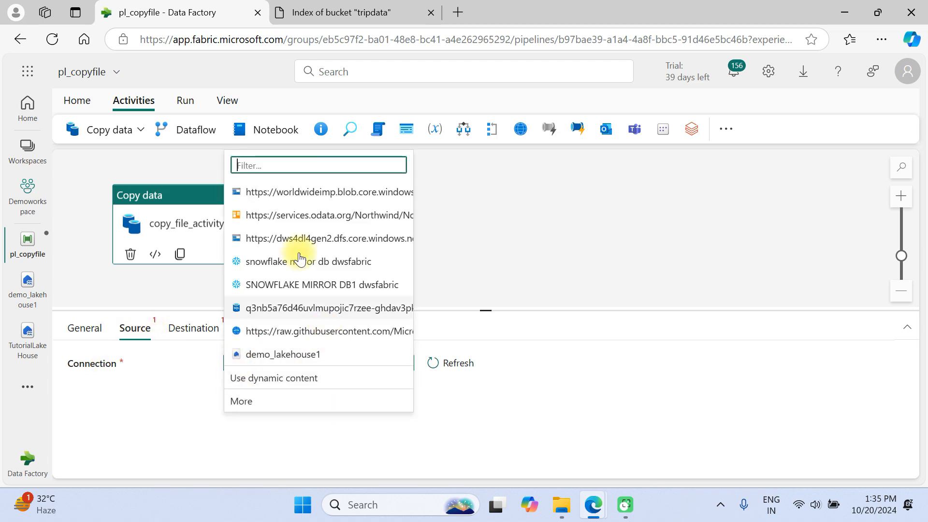
left_click(314, 354)
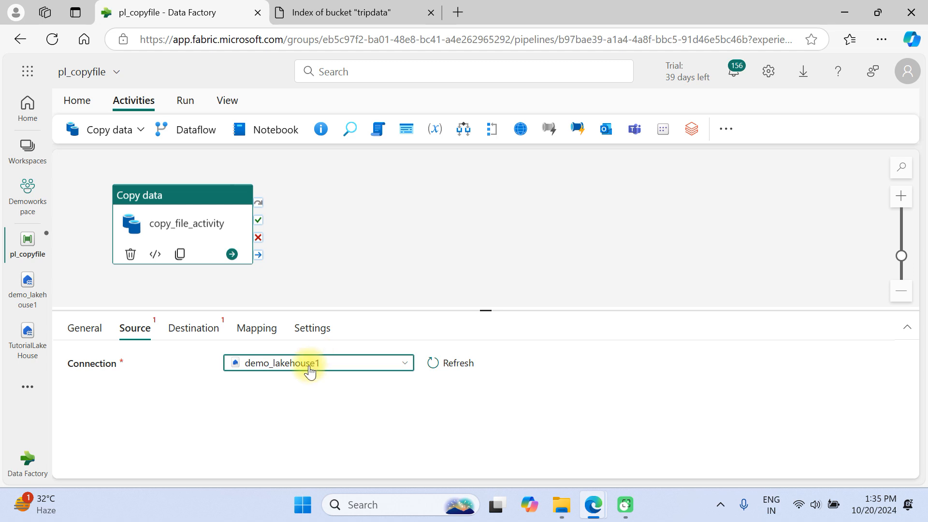
Look through the full catalogue of data sources available for the source connection and leave it without choosing one.
left_click(282, 371)
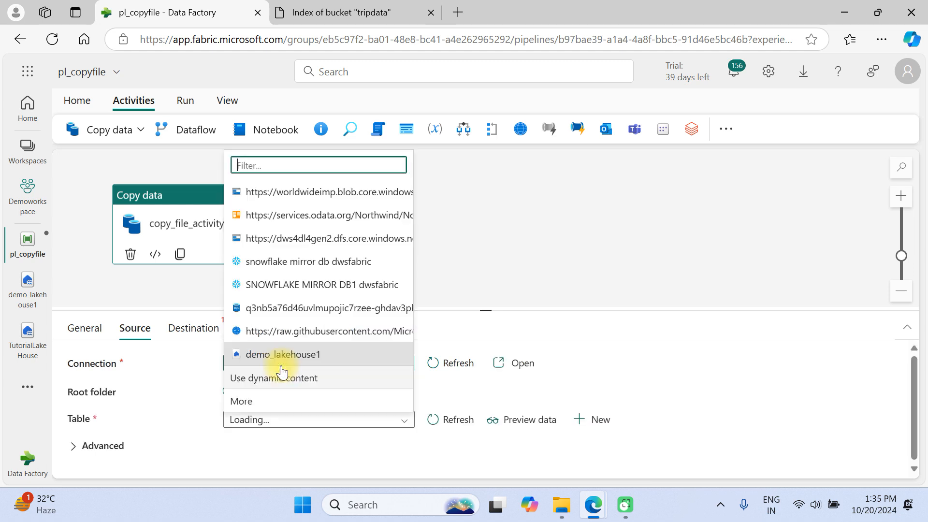
left_click(255, 401)
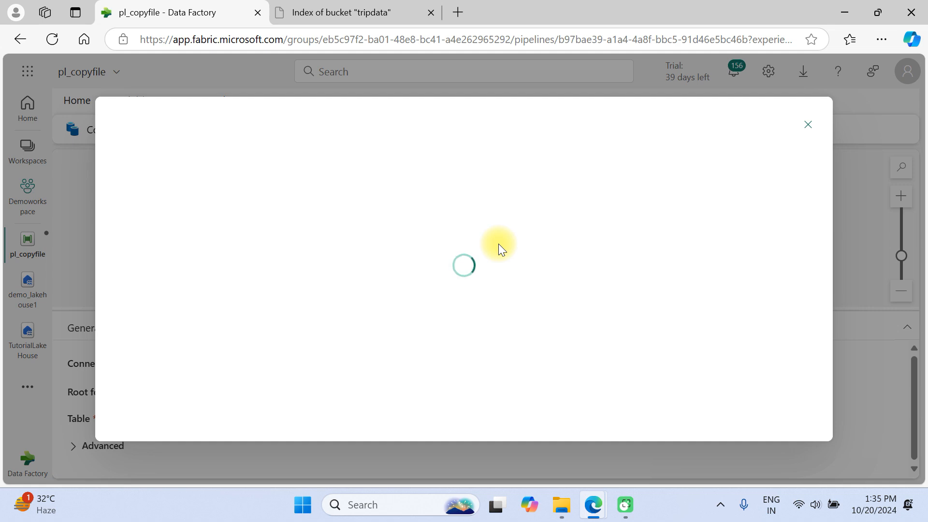
left_click(764, 218)
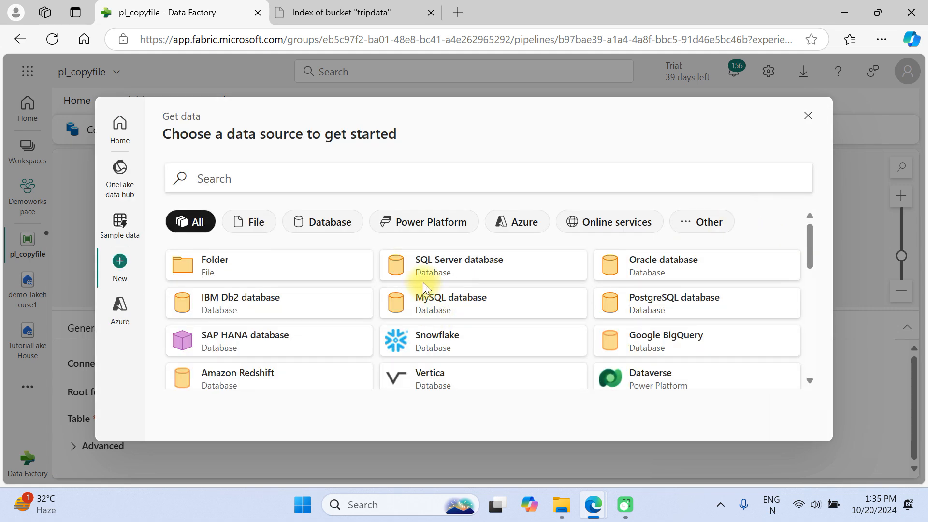
scroll(424, 285, "down", 15)
scroll(406, 308, "up", 15)
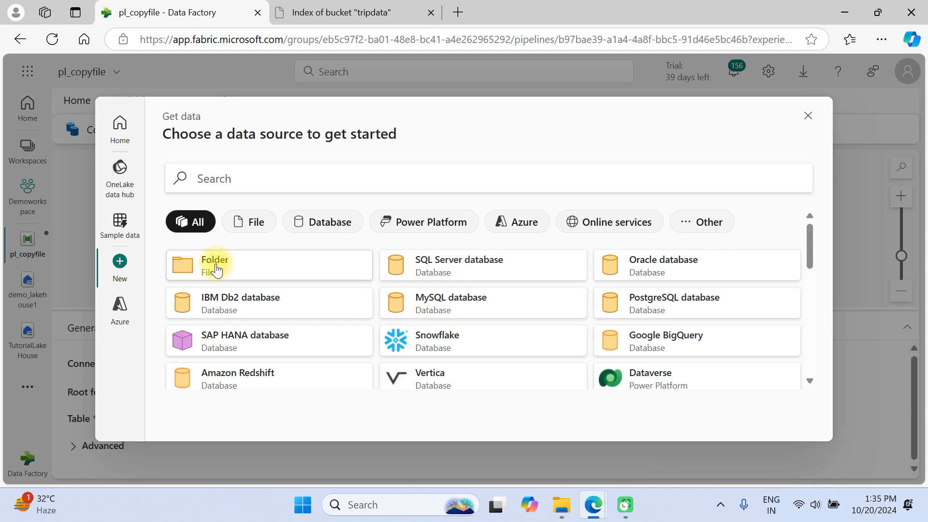
scroll(269, 341, "down", 3)
scroll(269, 347, "down", 6)
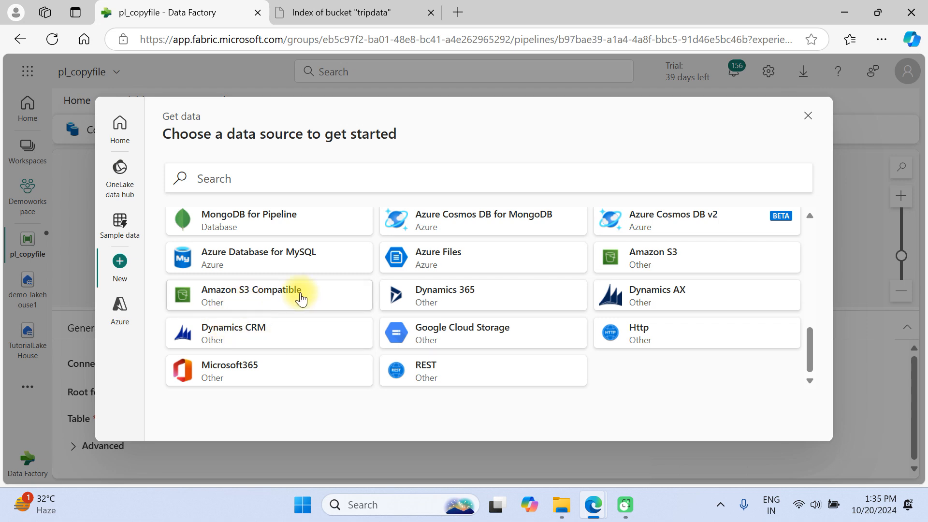
left_click(809, 119)
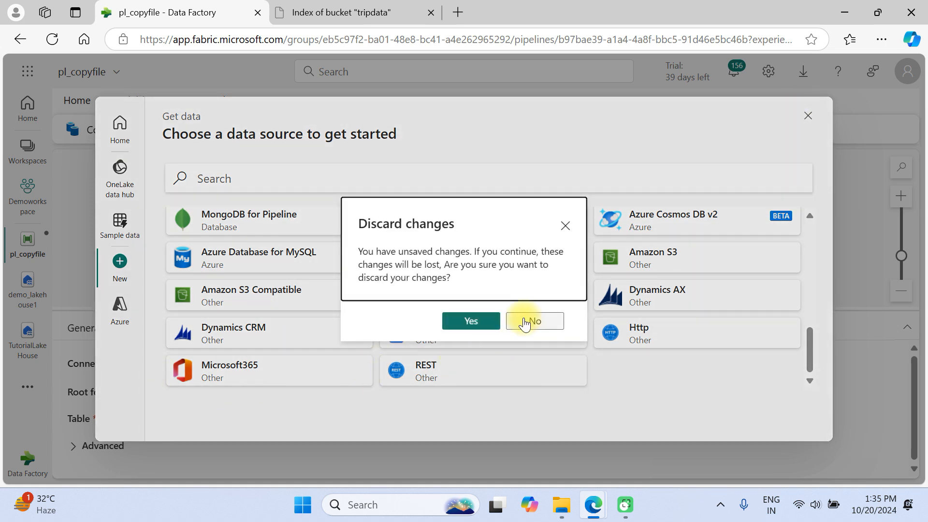
left_click(470, 322)
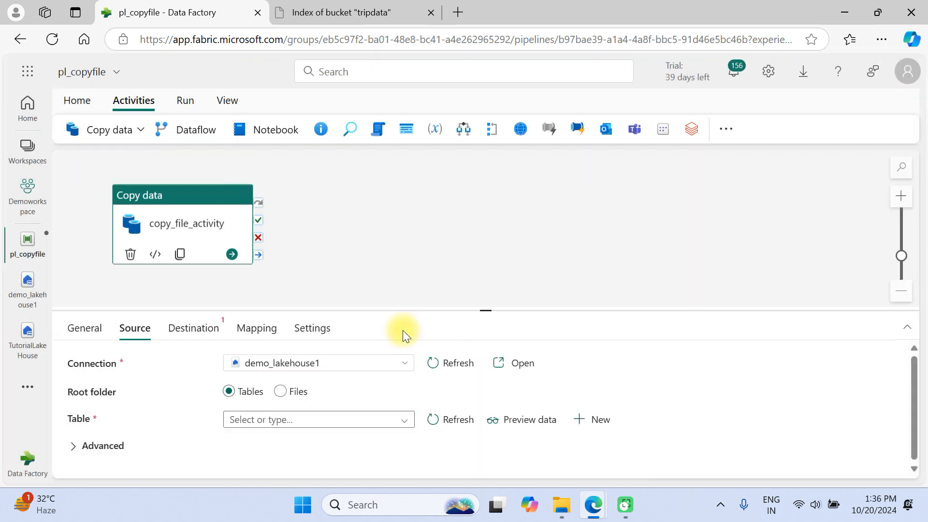
Keep demo_lakehouse1 as the source connection, set its root folder to Files and check the file path options.
left_click(288, 367)
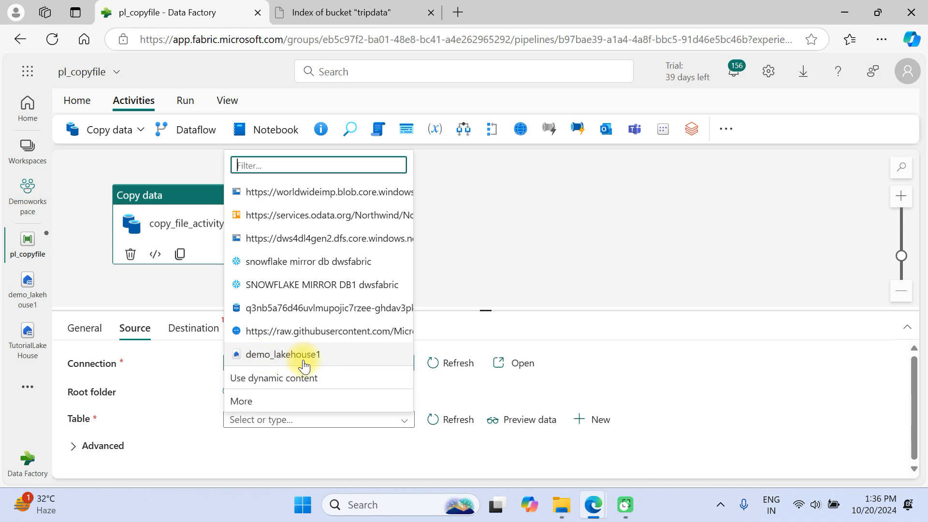
left_click(360, 362)
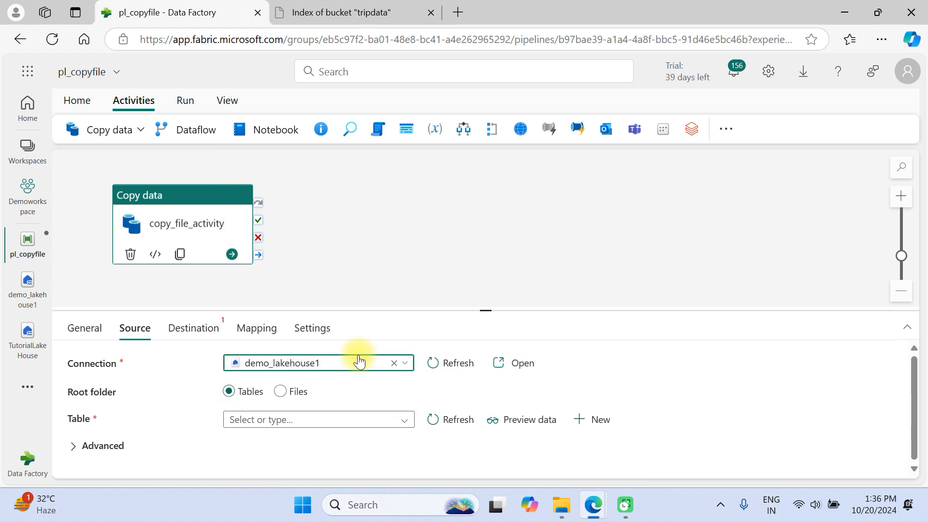
left_click(283, 394)
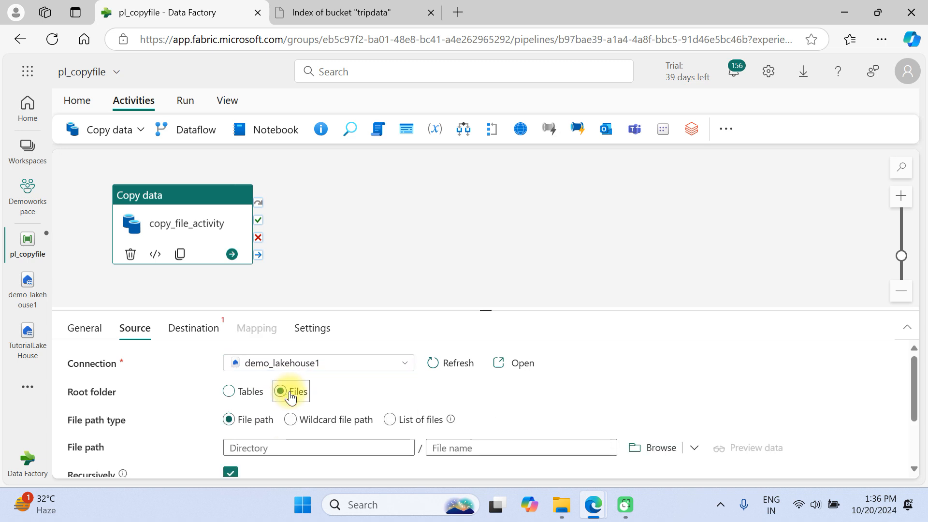
scroll(297, 387, "down", 2)
scroll(290, 385, "up", 2)
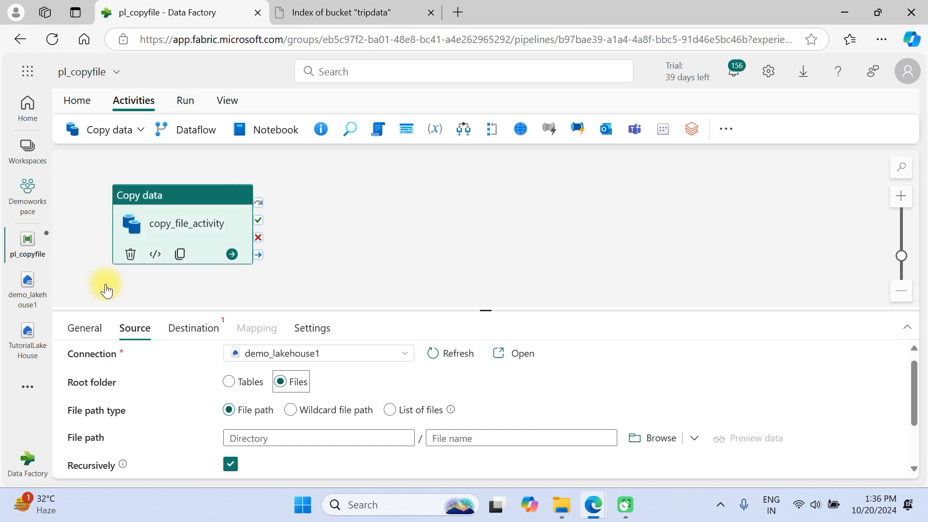
Copy the name of the Citibike-tridata folder from its properties in TutorialLakeHouse.
left_click(17, 347)
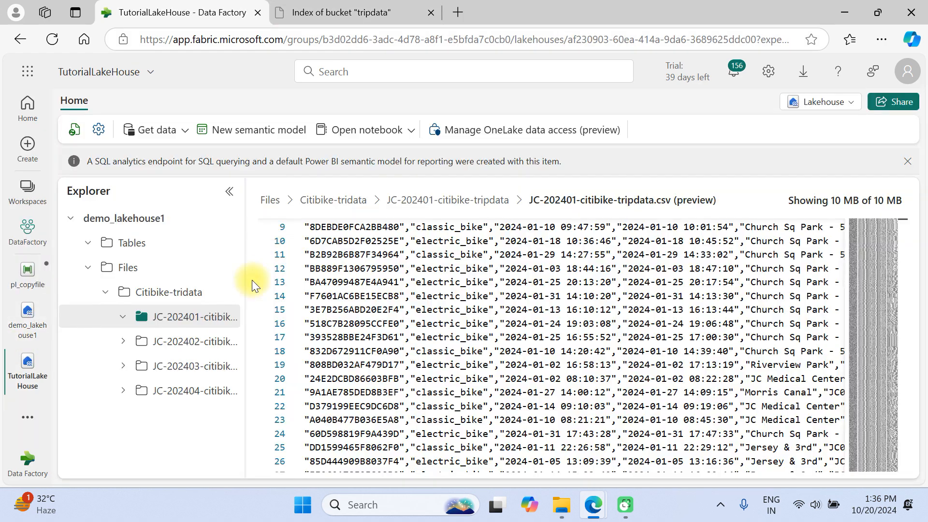
left_click(169, 292)
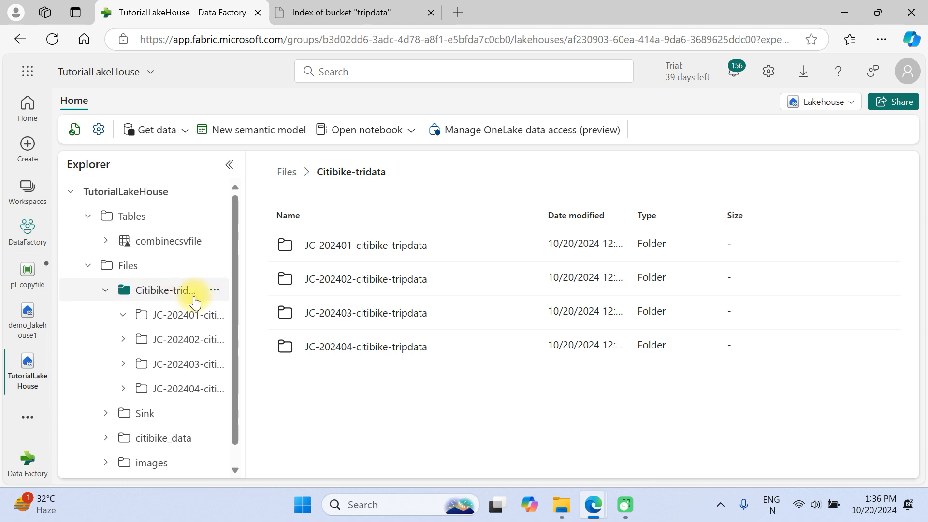
left_click(212, 292)
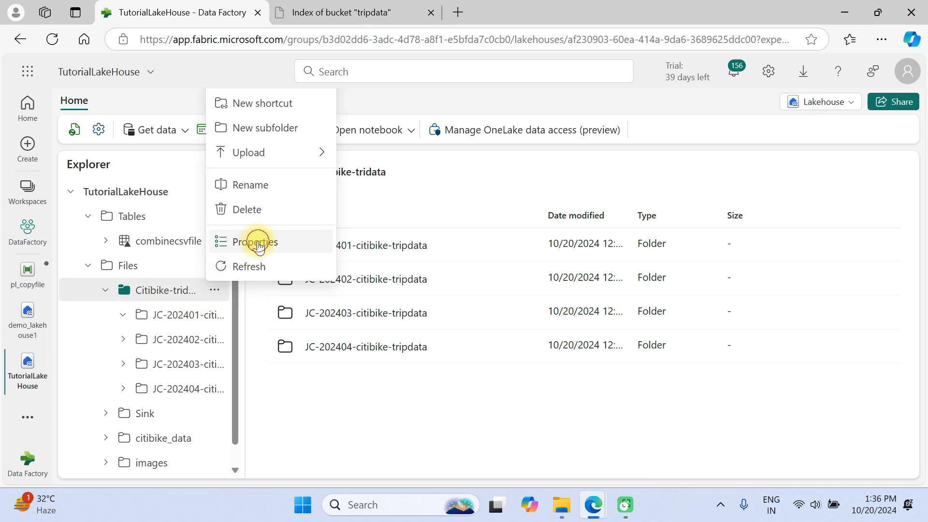
left_click(254, 244)
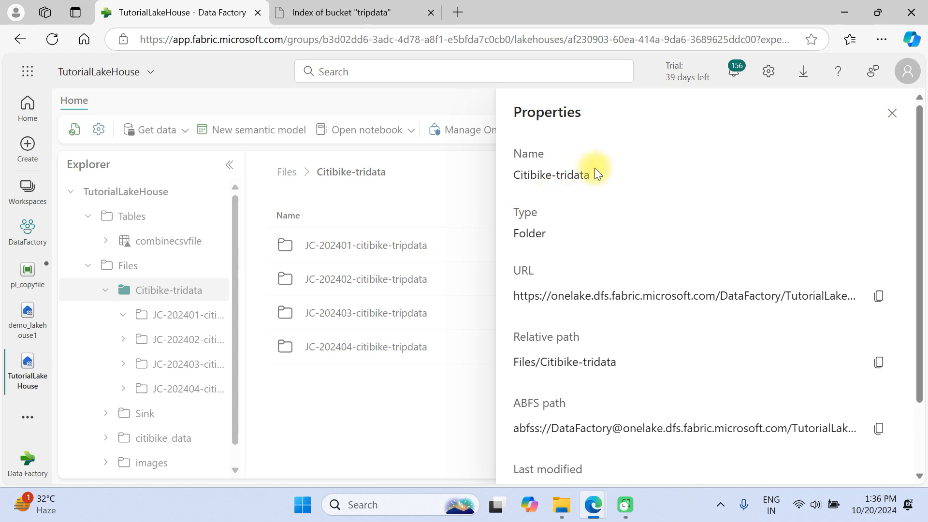
left_click_drag(591, 177, 501, 188)
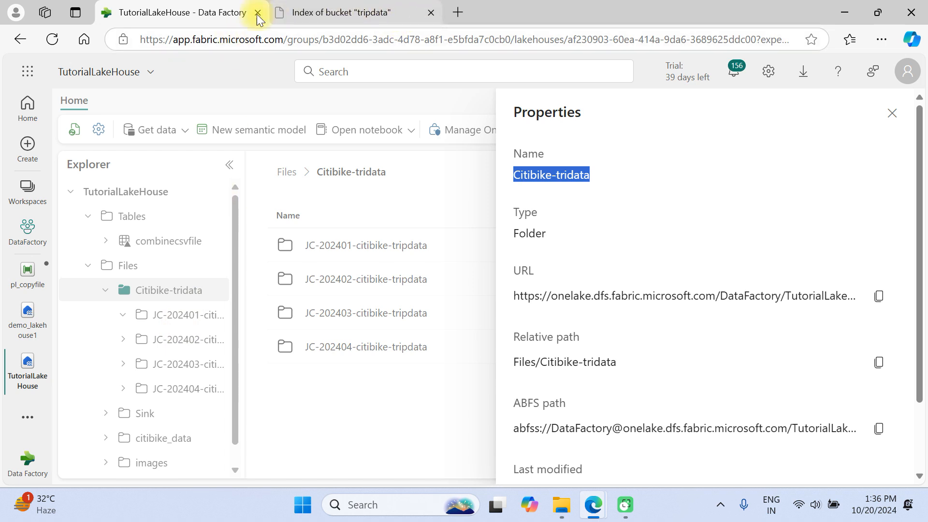
Set the pipeline source to a wildcard file path with directory Citibike-tridata/* and file name *.csv.
left_click(27, 282)
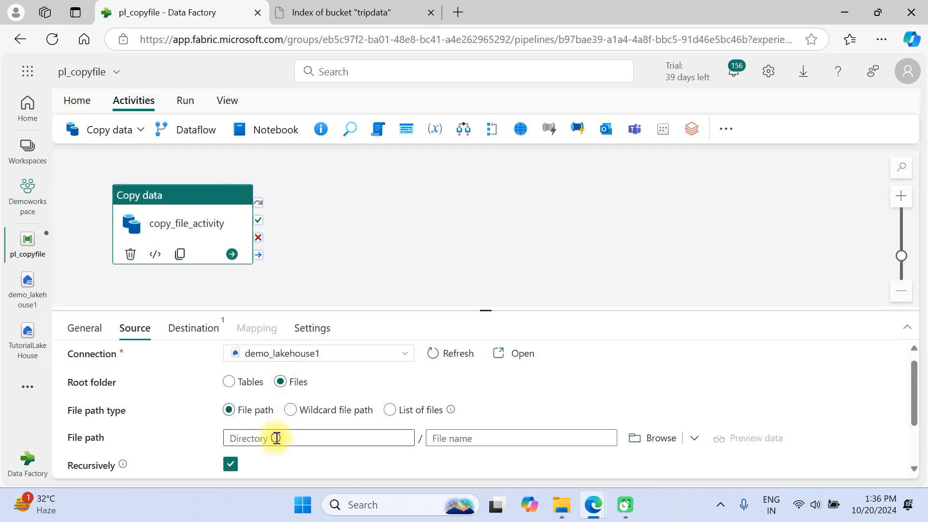
left_click(276, 438)
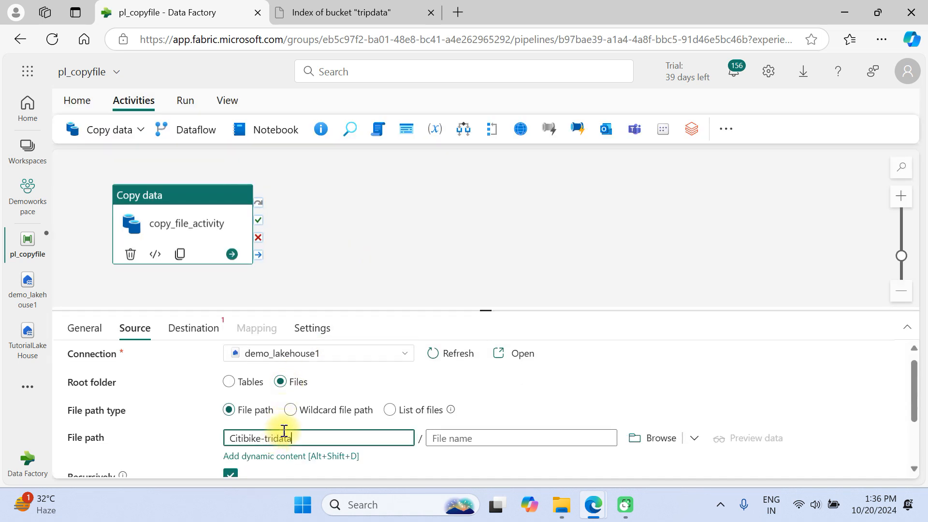
left_click(299, 437)
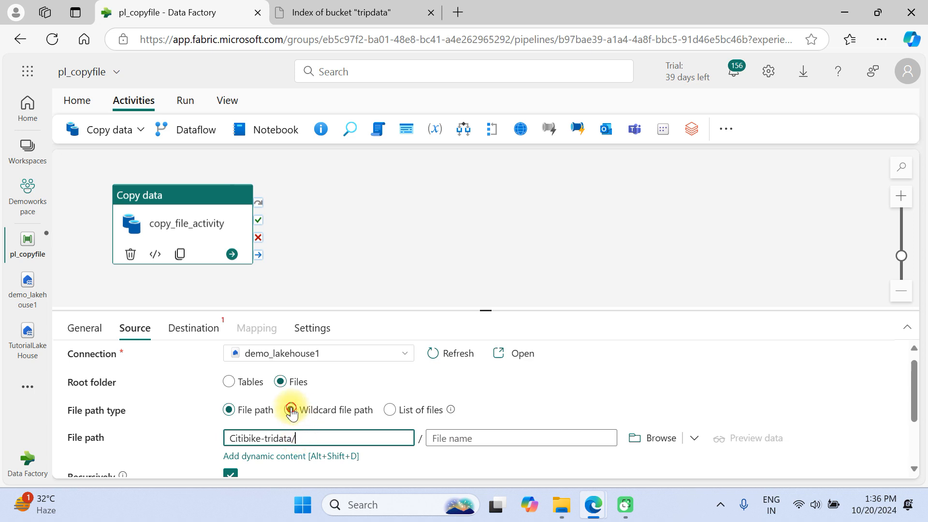
left_click(291, 411)
left_click(284, 437)
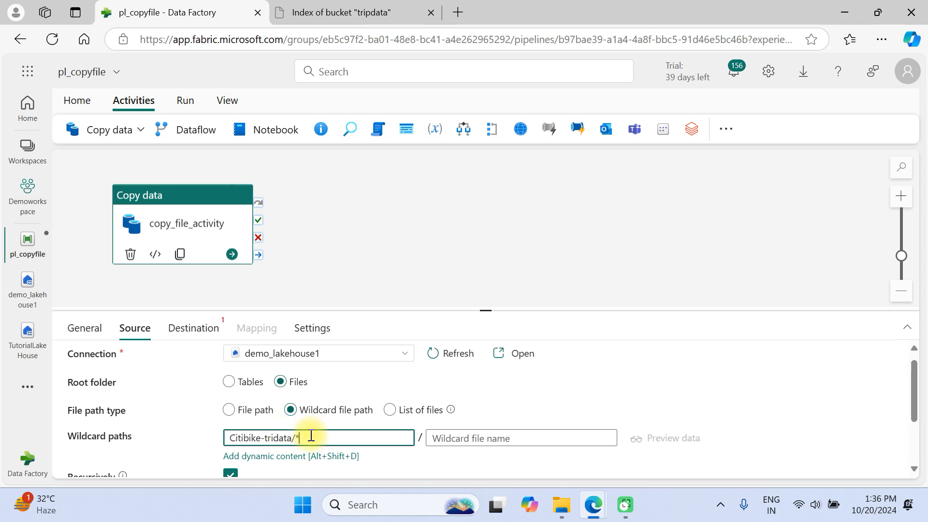
left_click(448, 442)
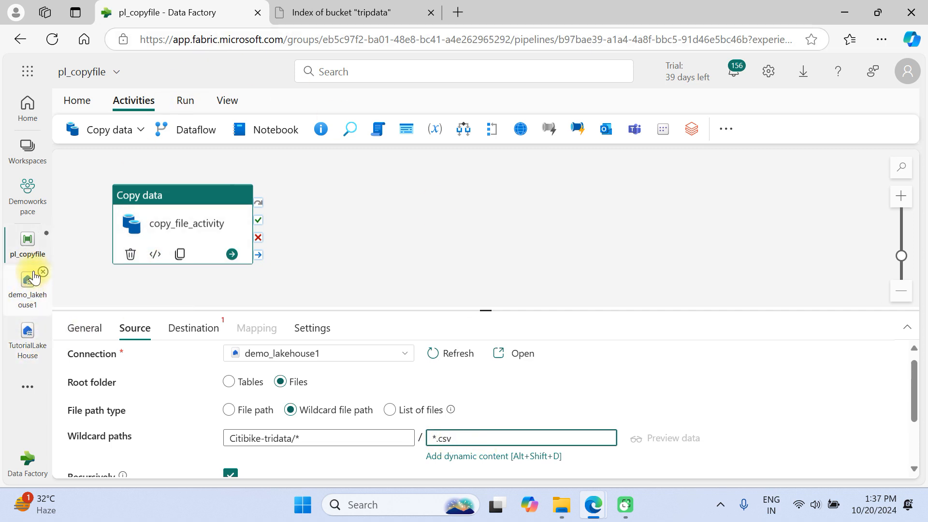
Close TutorialLakeHouse and examine the monthly subfolders and CSV file under Citibike-tridata in demo_lakehouse1.
left_click(43, 323)
left_click(30, 363)
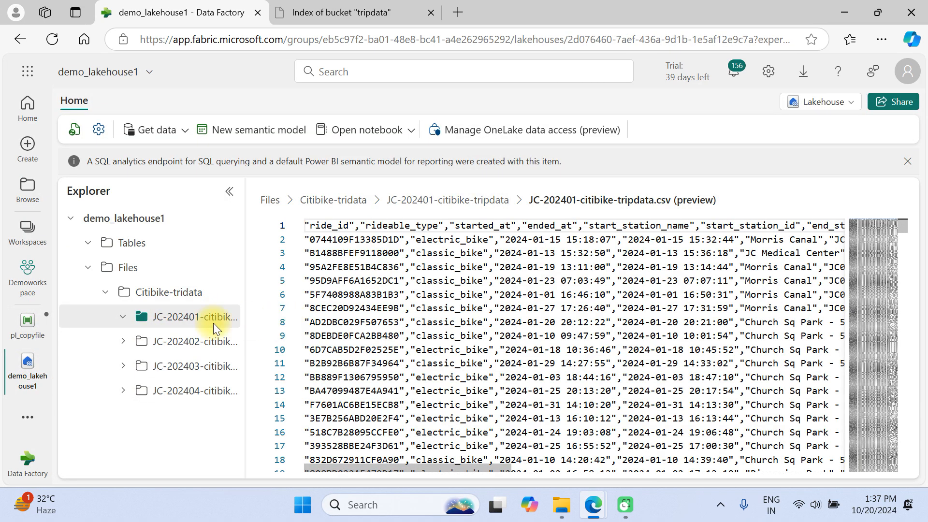
left_click(454, 200)
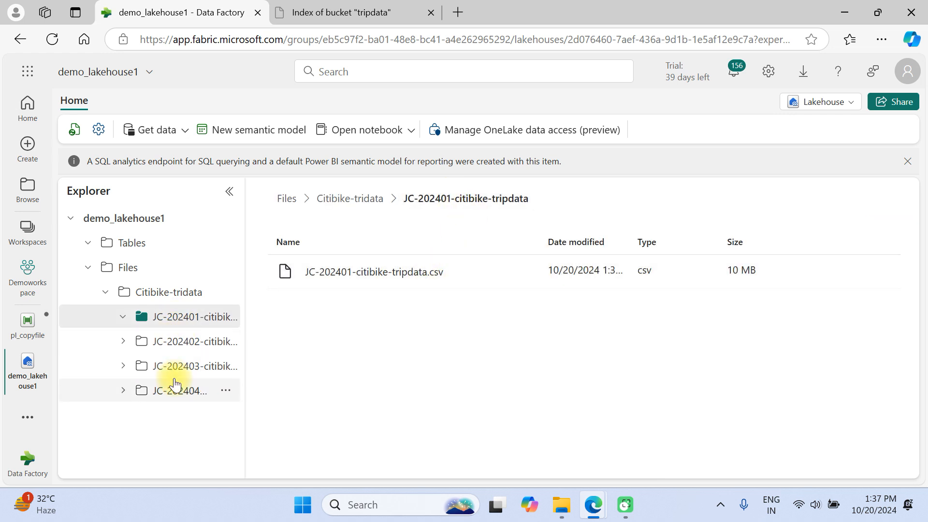
left_click(172, 294)
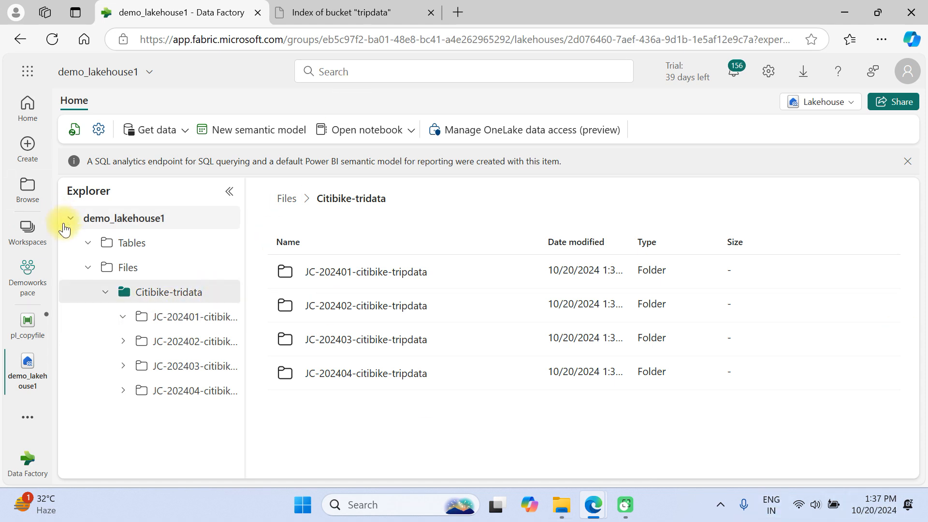
Set the destination of copy_file_activity to demo_lakehouse1 with root folder Files and directory Sink.
left_click(29, 328)
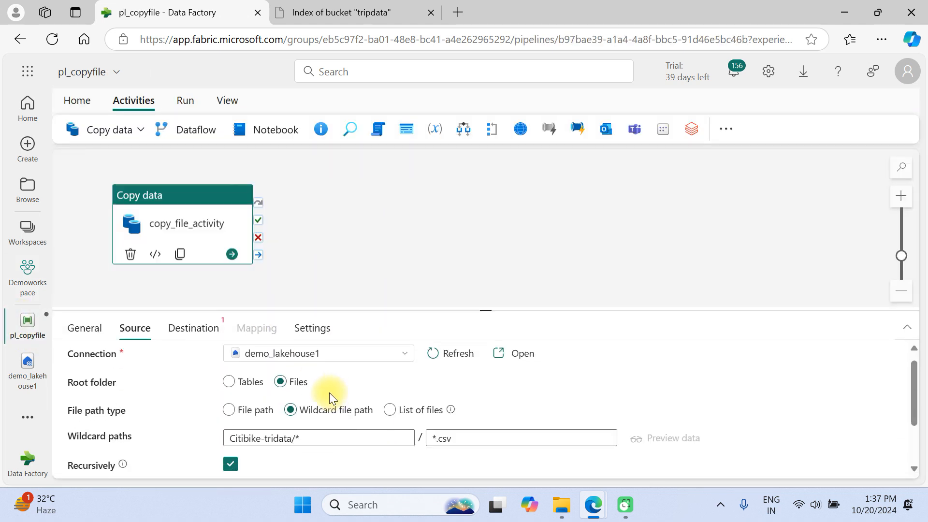
left_click(189, 329)
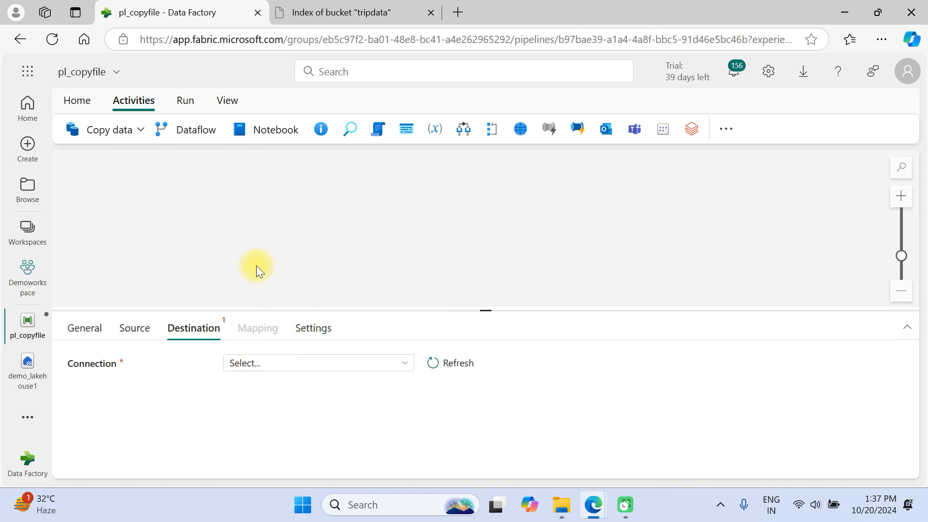
left_click(267, 369)
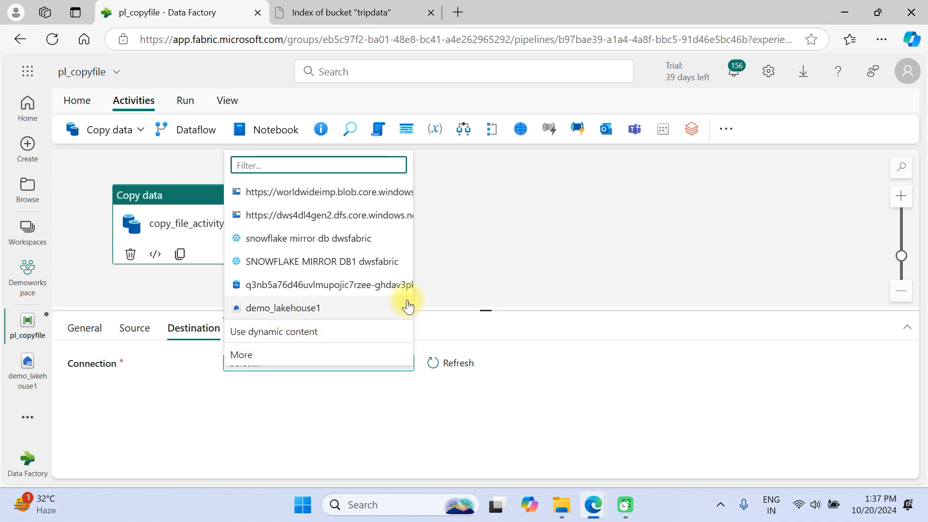
left_click(314, 318)
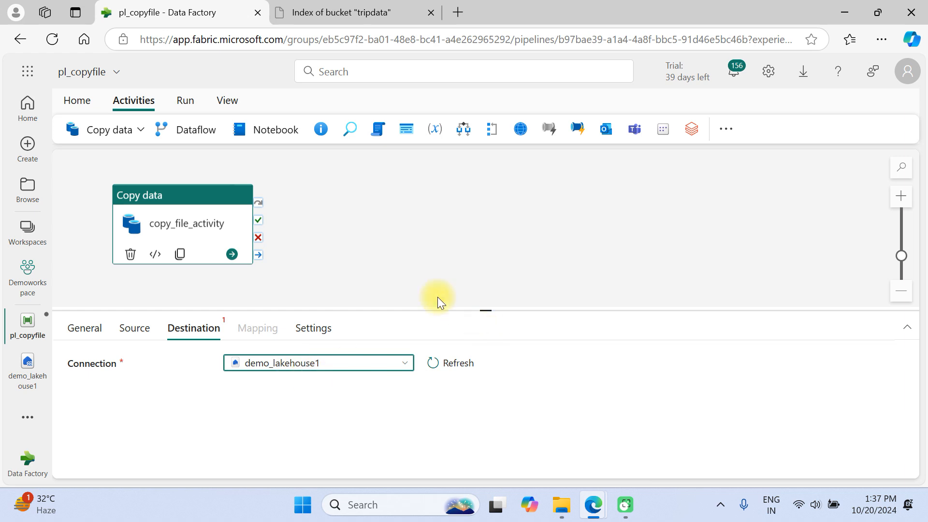
left_click(280, 392)
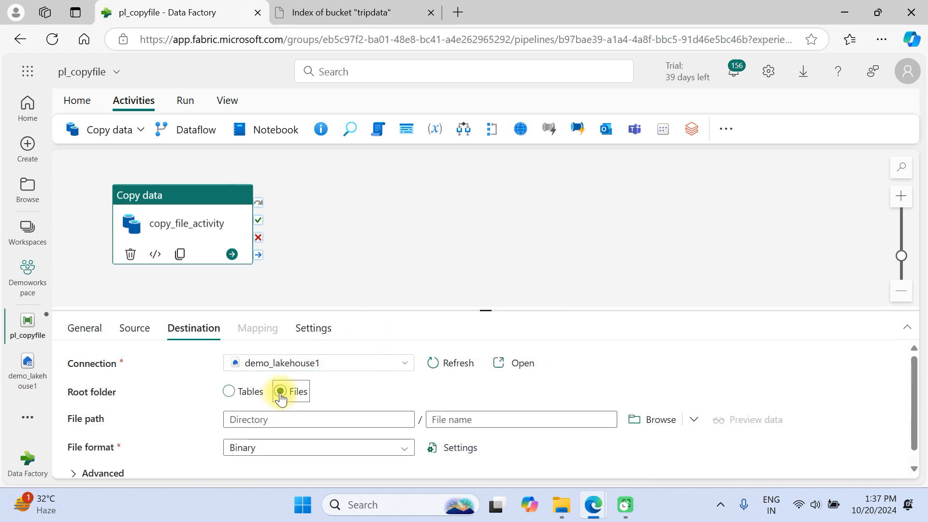
left_click_drag(483, 309, 493, 242)
left_click(265, 357)
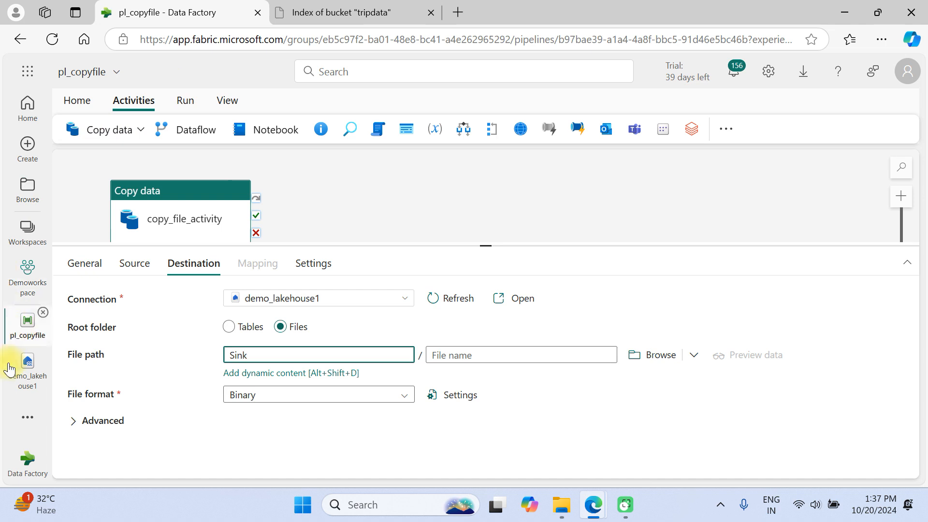
Check the existing folders under Files in demo_lakehouse1 and review the destination directory in pl_copyfile.
left_click(27, 371)
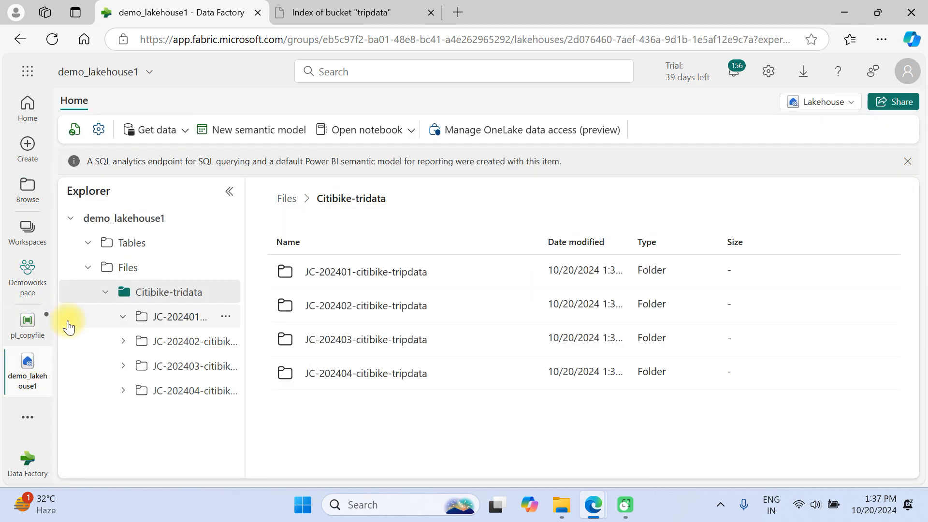
left_click(105, 295)
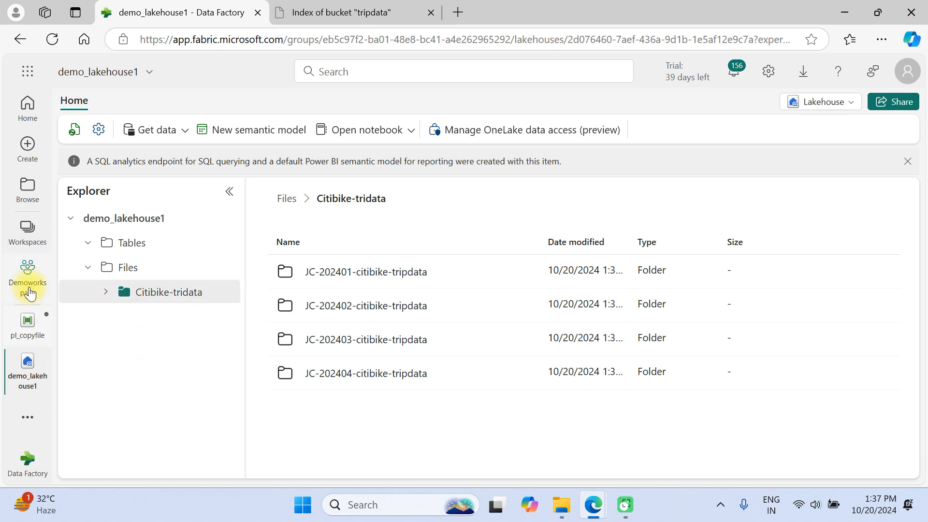
left_click(26, 324)
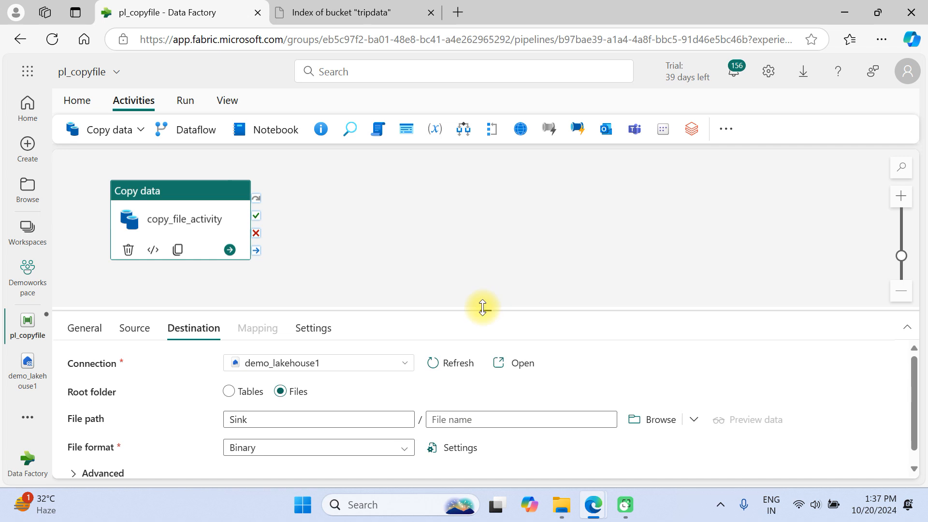
left_click_drag(483, 308, 486, 260)
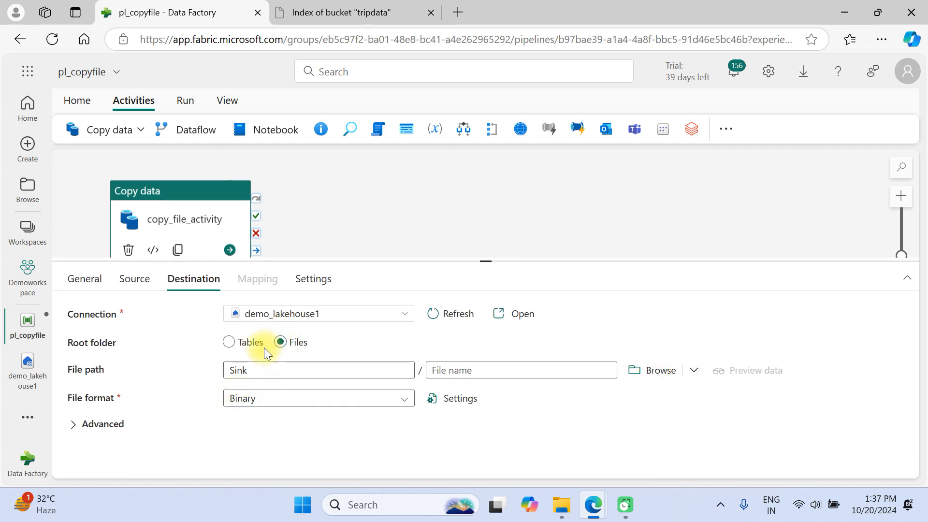
left_click(253, 373)
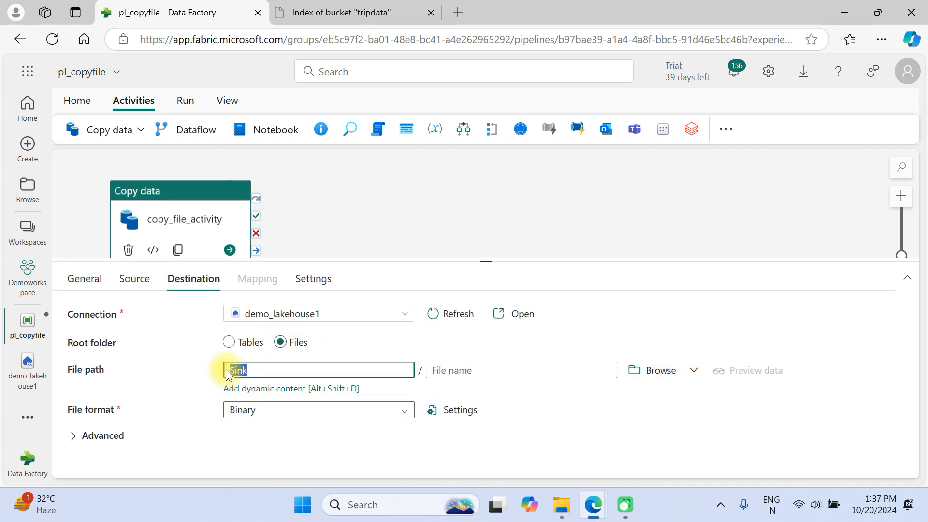
Name the destination file combinefijle and set the source file format to DelimitedText.
left_click(472, 368)
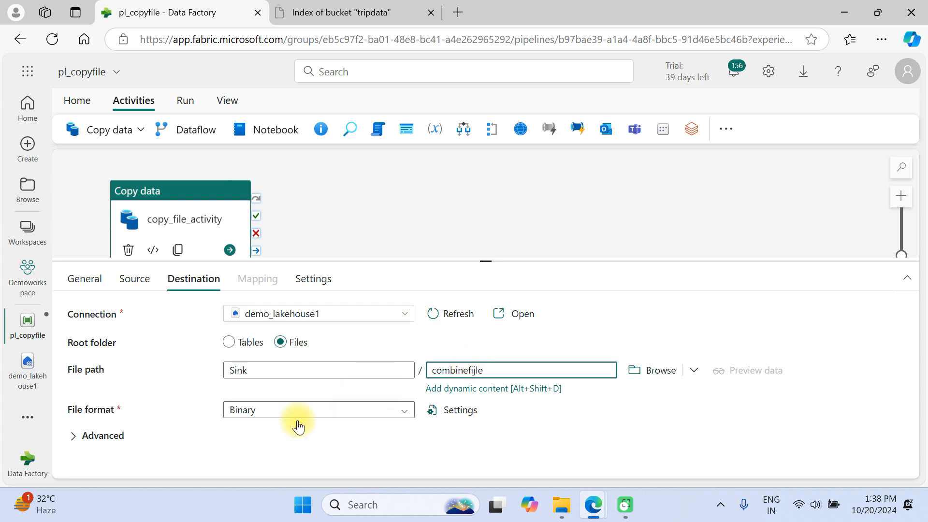
left_click(141, 283)
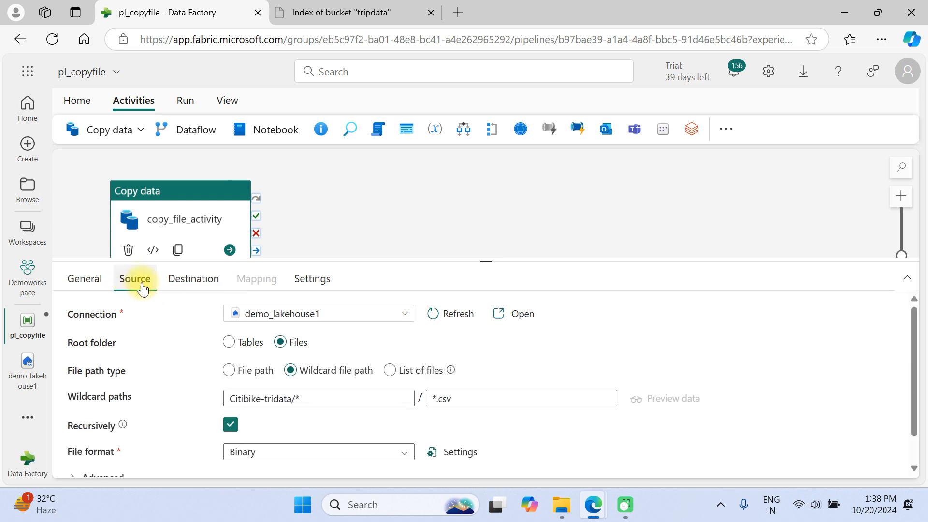
scroll(227, 451, "down", 1)
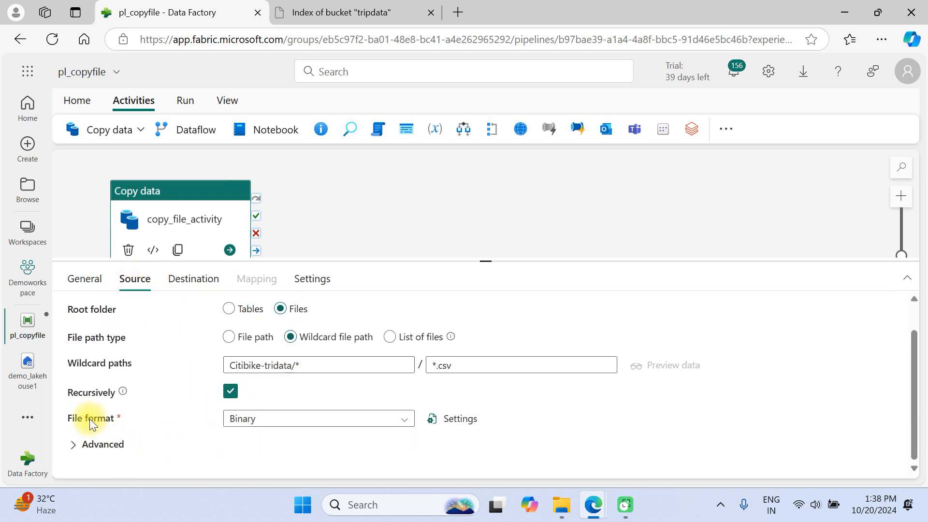
left_click(265, 423)
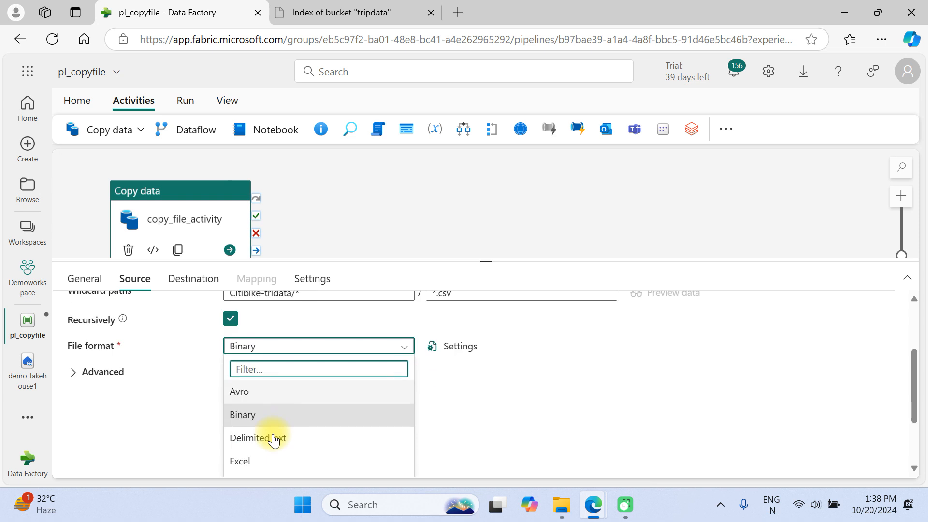
left_click(274, 439)
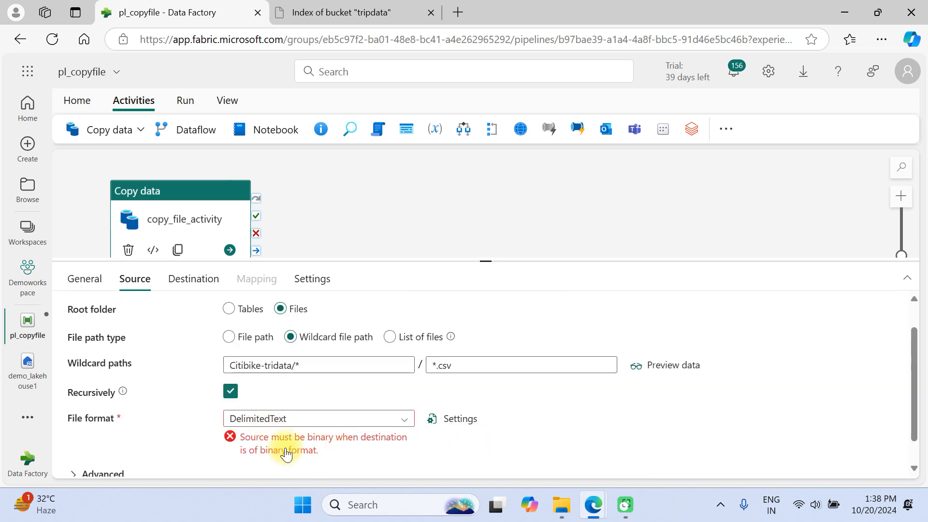
Set the destination file format to Parquet and review its file format settings.
left_click(201, 279)
left_click(276, 405)
scroll(278, 460, "down", 2)
scroll(280, 462, "down", 1)
left_click(276, 462)
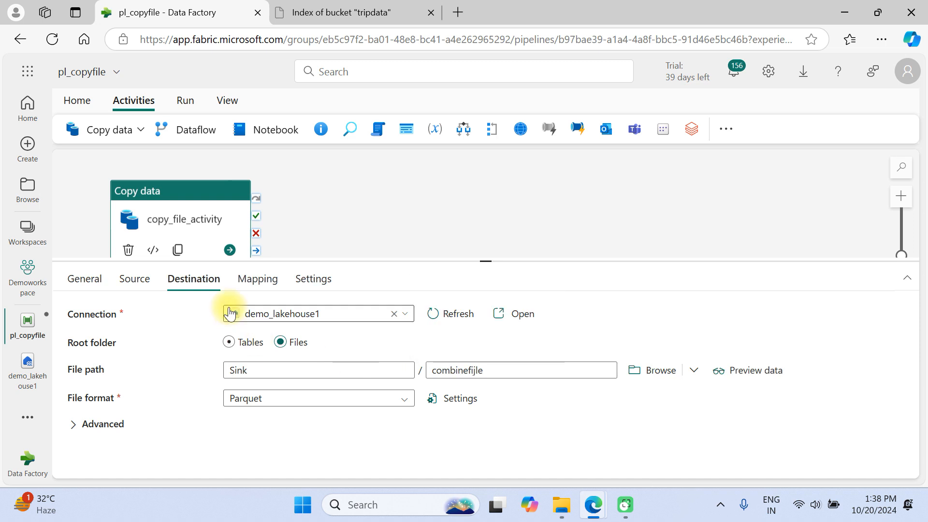
left_click(135, 279)
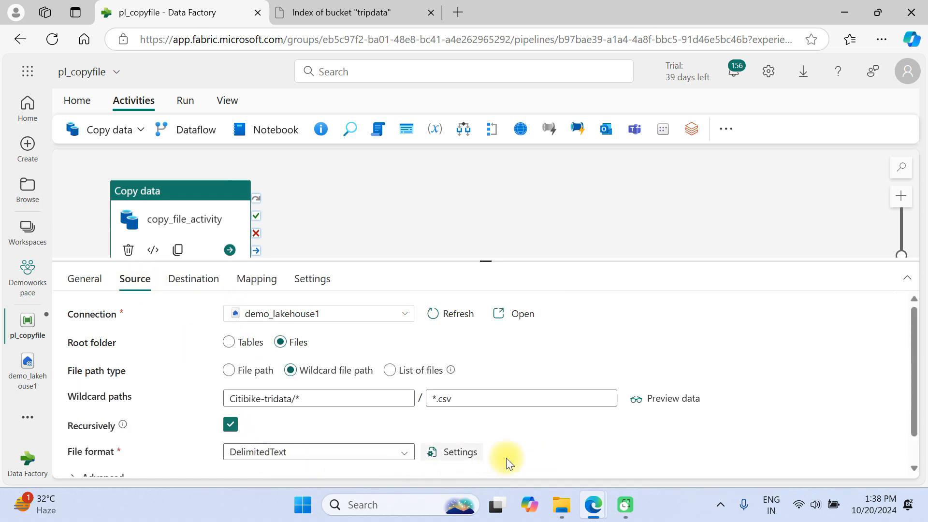
left_click(188, 283)
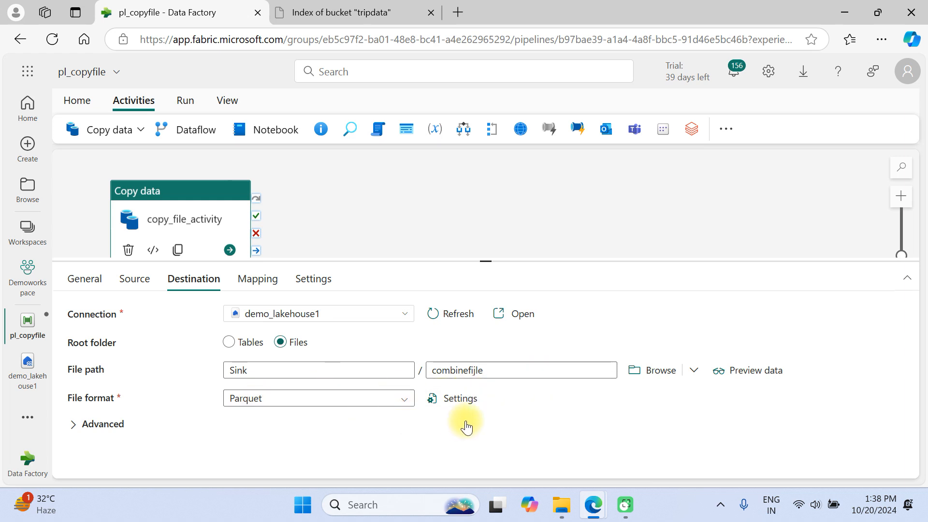
left_click(457, 402)
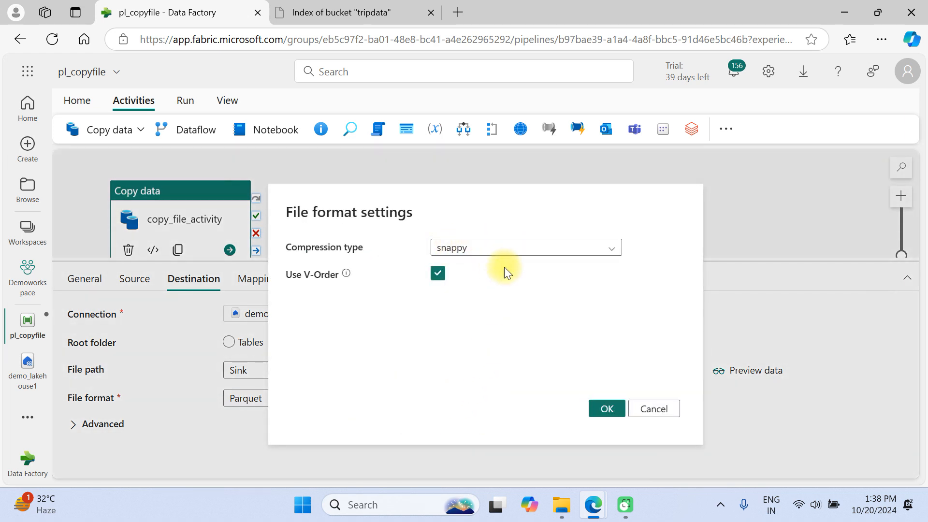
left_click(605, 410)
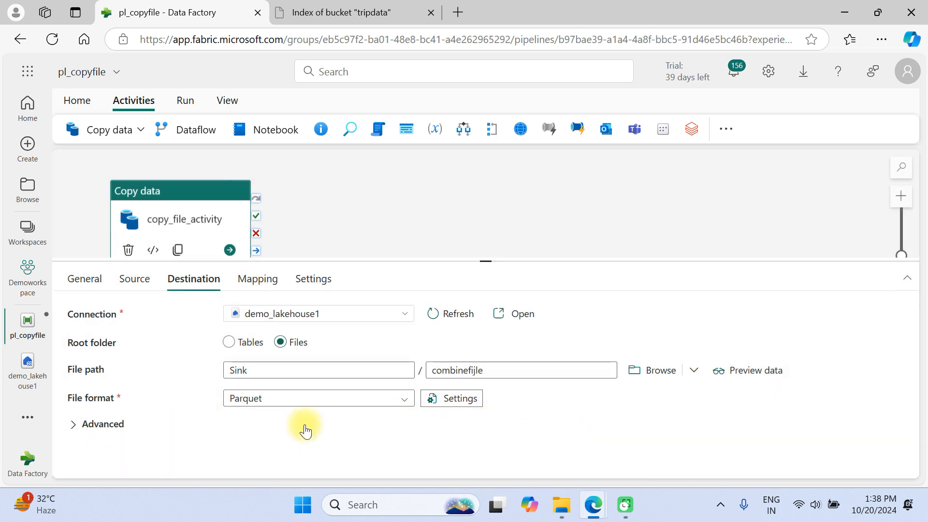
Set the destination's advanced copy behavior to Merge files.
left_click(111, 419)
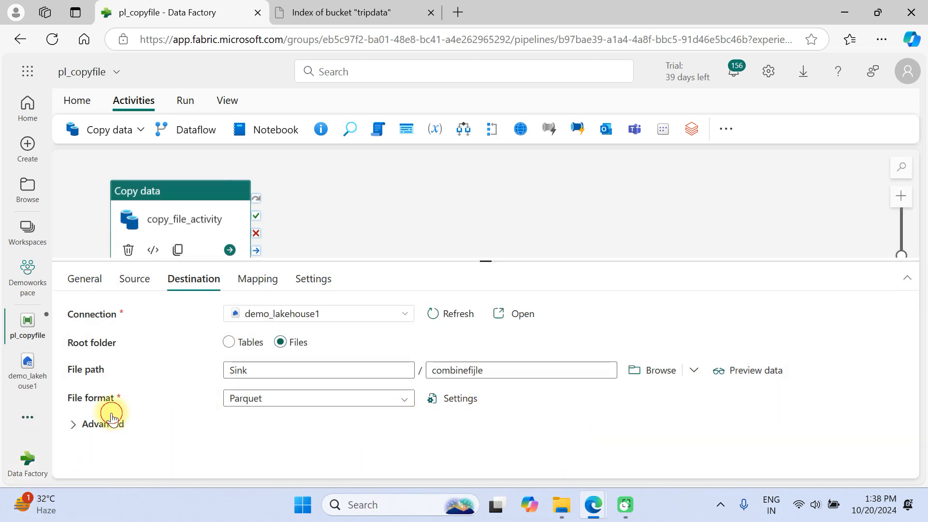
scroll(188, 382, "down", 3)
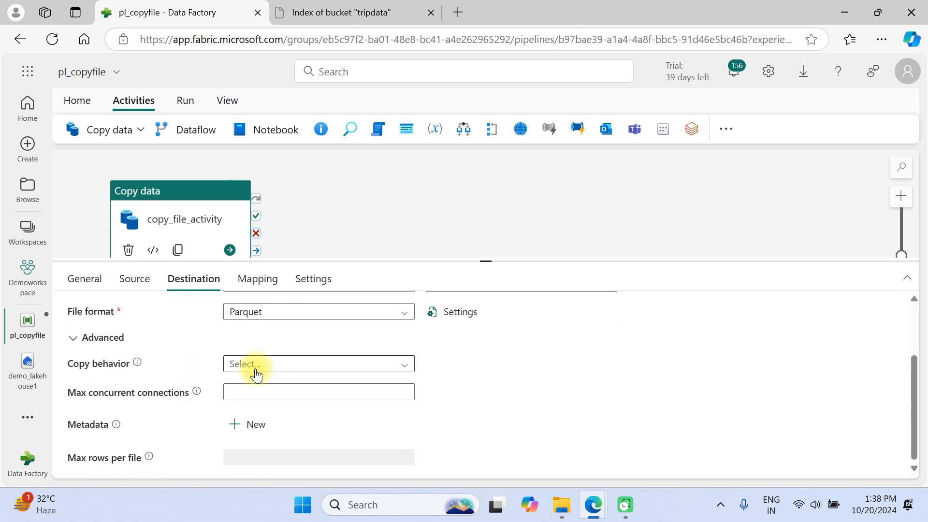
left_click(245, 364)
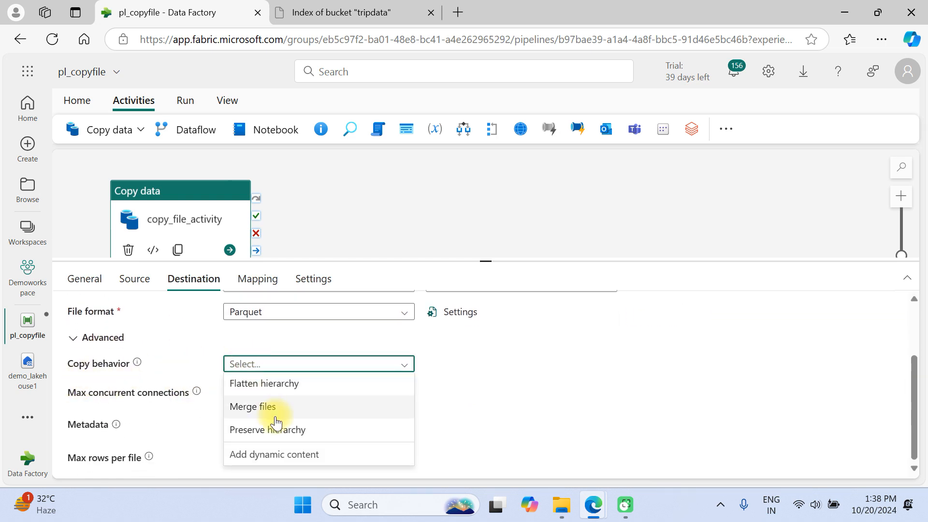
left_click(252, 407)
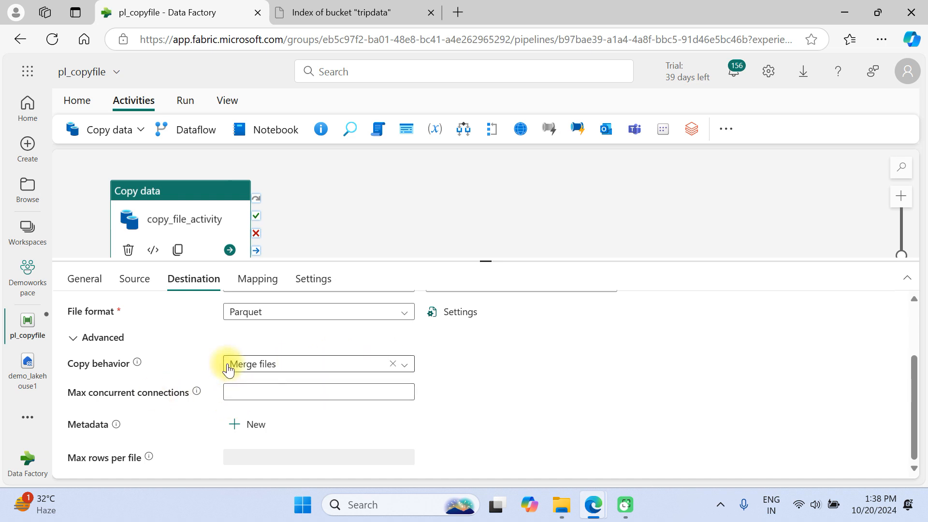
left_click(282, 368)
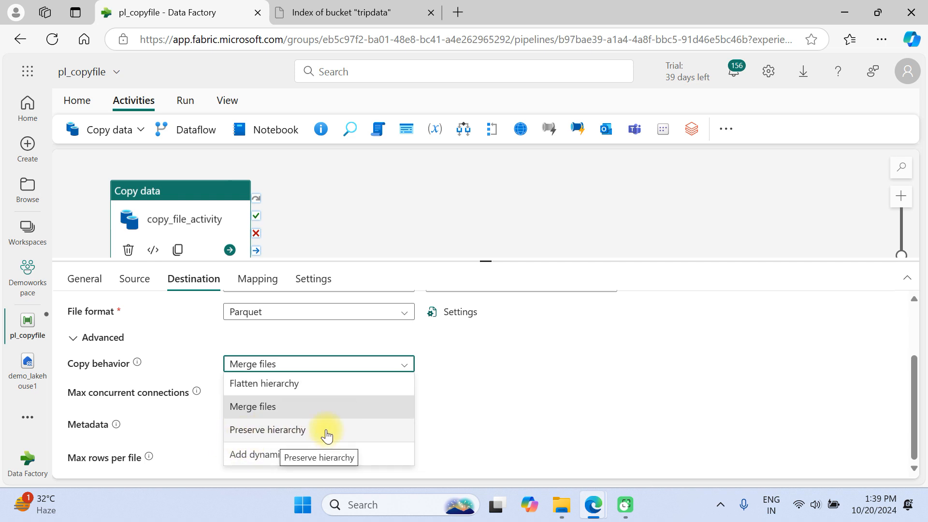
left_click(261, 414)
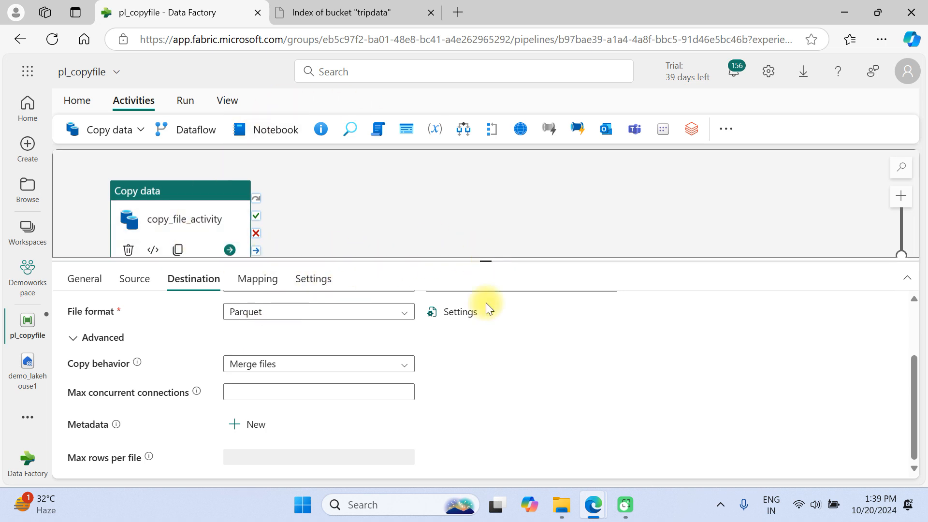
Validate the pl_copyfile pipeline, and save and run it.
left_click(73, 99)
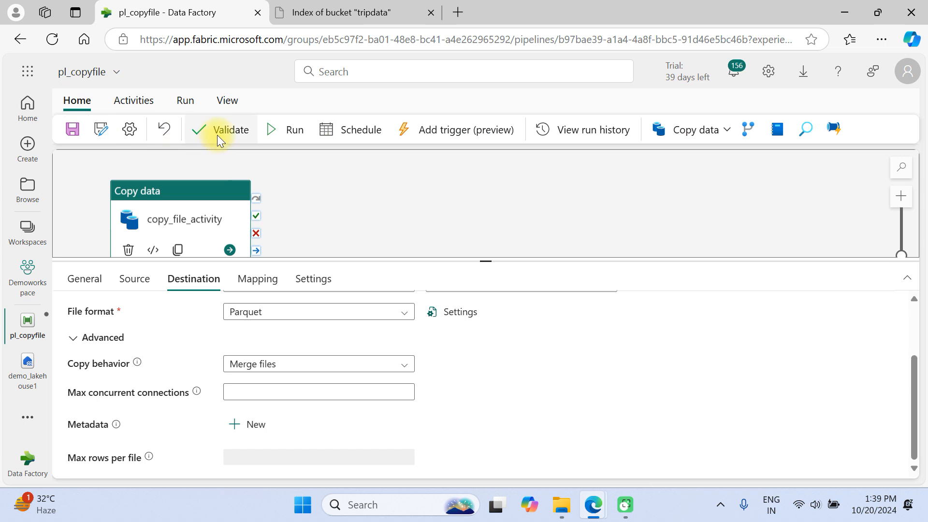
left_click(224, 135)
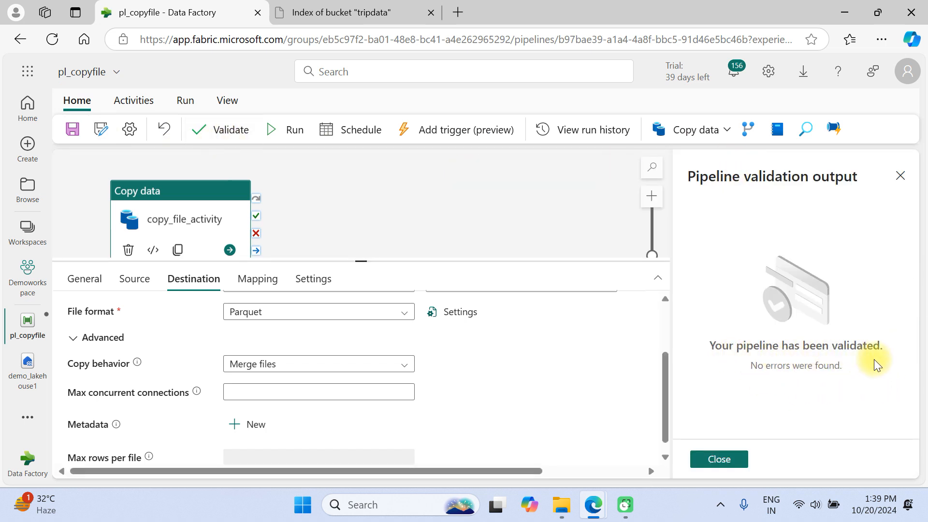
left_click(284, 129)
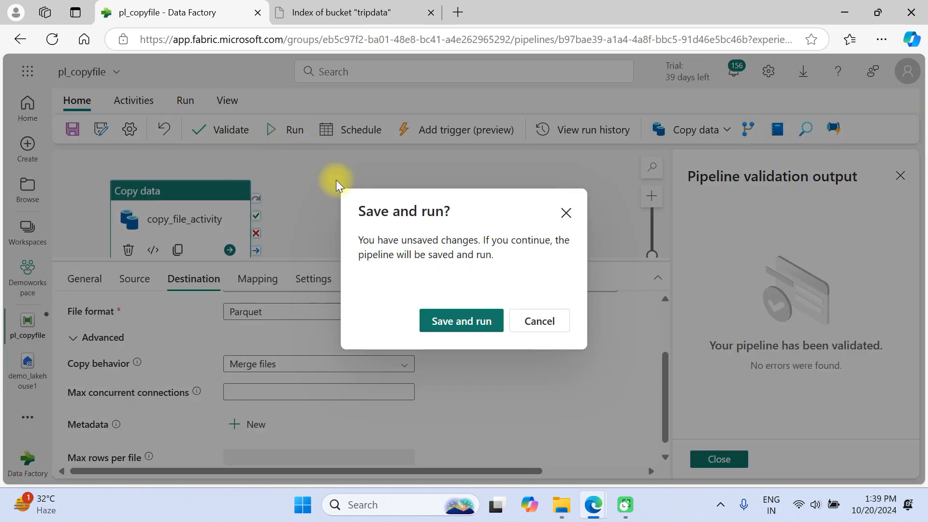
left_click(464, 321)
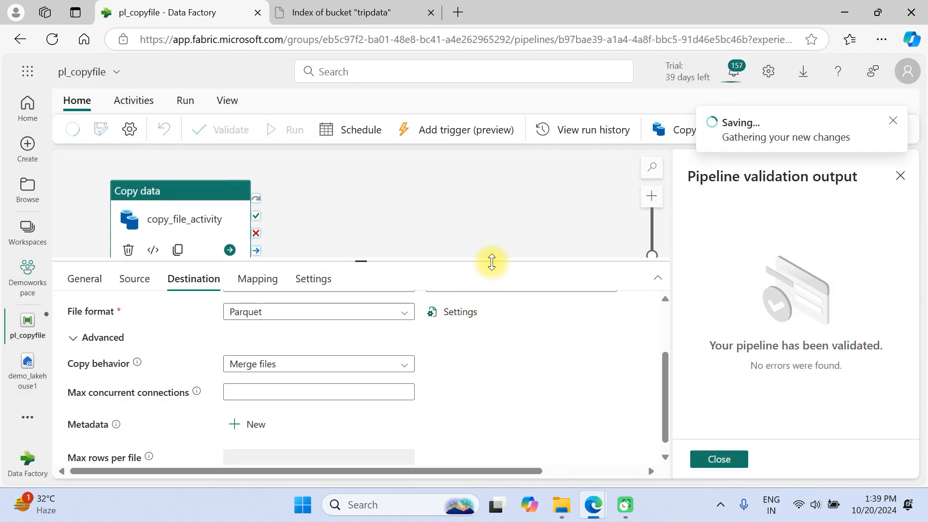
Monitor the pipeline run until it completes and review the copy details of copy_file_activity.
scroll(364, 209, "down", 1)
left_click(234, 186)
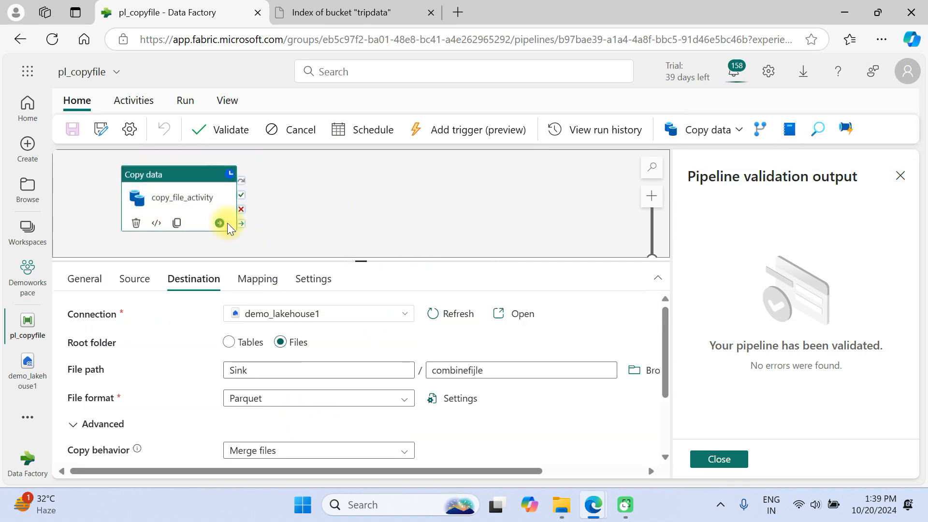
left_click(284, 222)
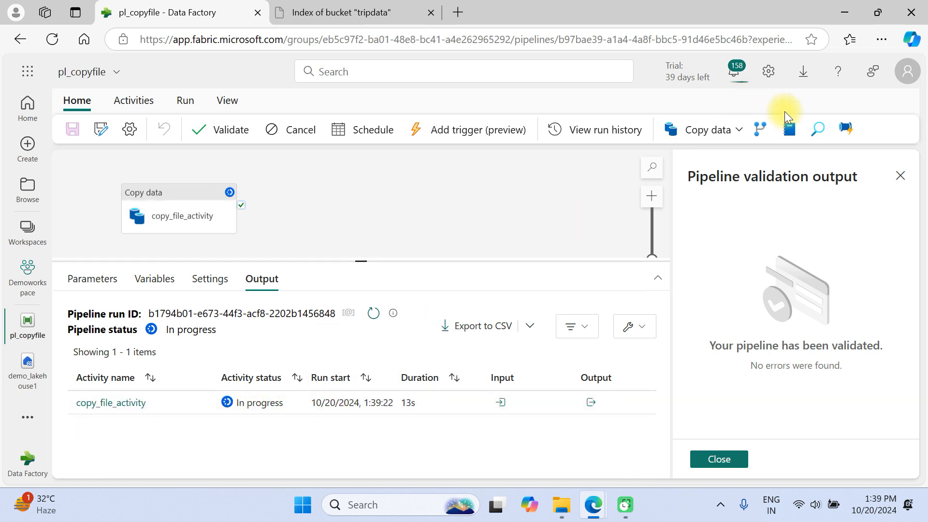
left_click(900, 179)
left_click(373, 314)
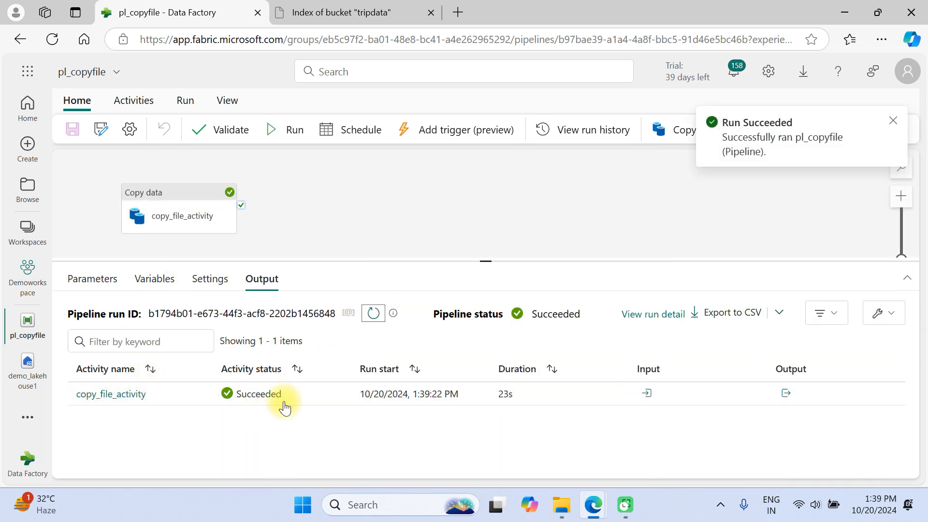
left_click(135, 397)
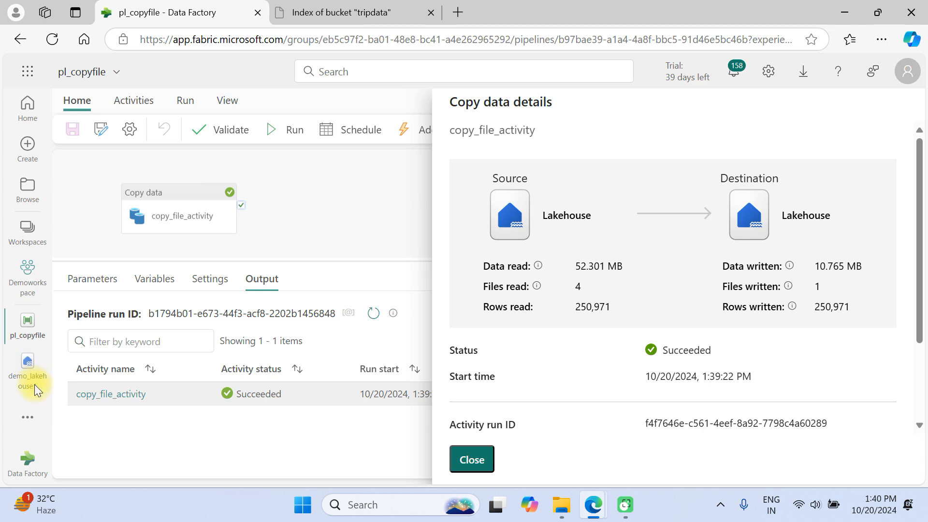
left_click(472, 460)
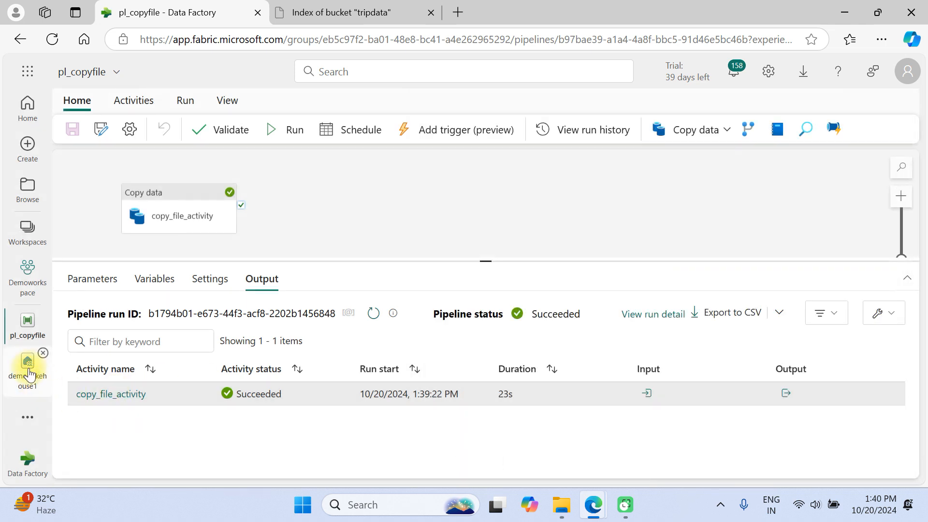
Refresh Files in demo_lakehouse1 and check the combinefijle file in the Sink folder.
left_click(28, 360)
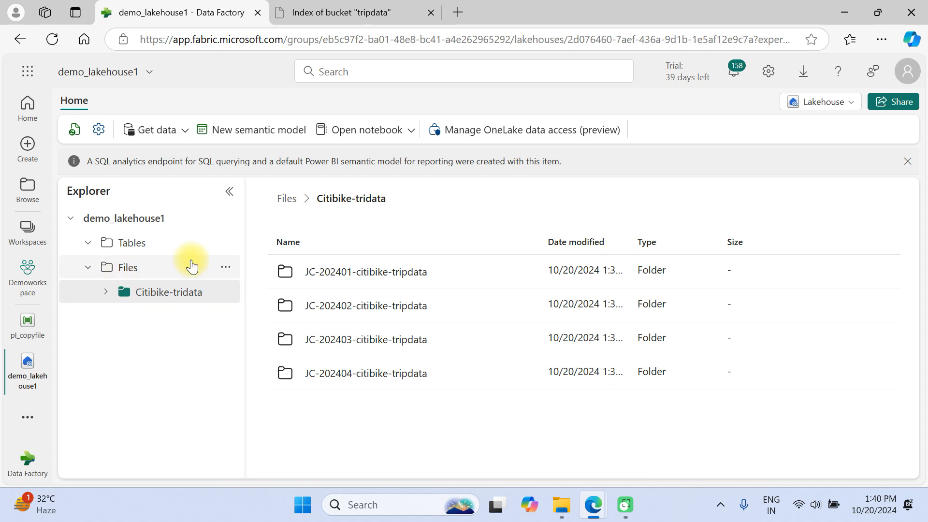
left_click(225, 268)
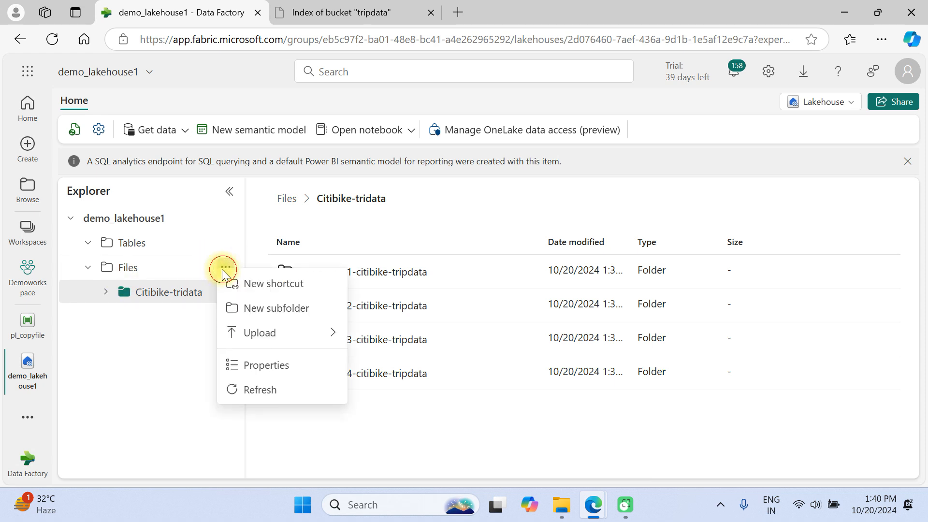
left_click(254, 390)
left_click(145, 317)
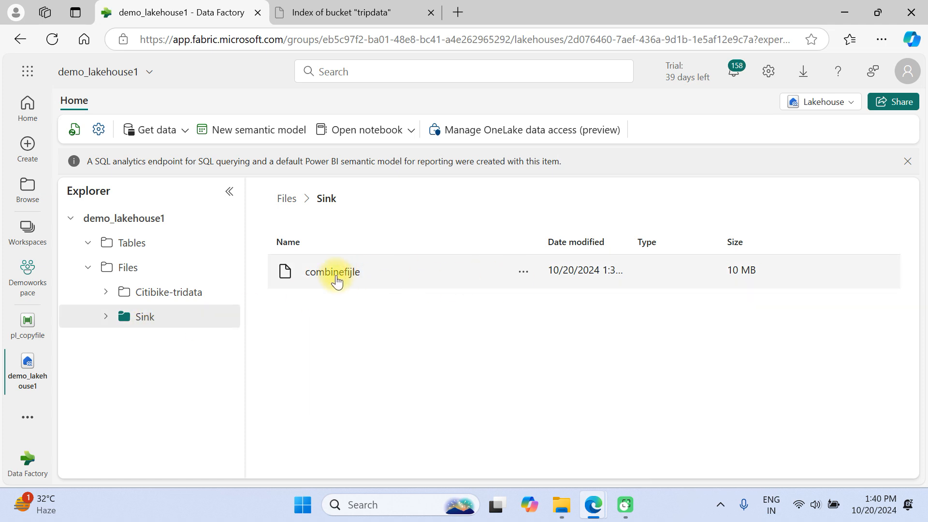
left_click(339, 278)
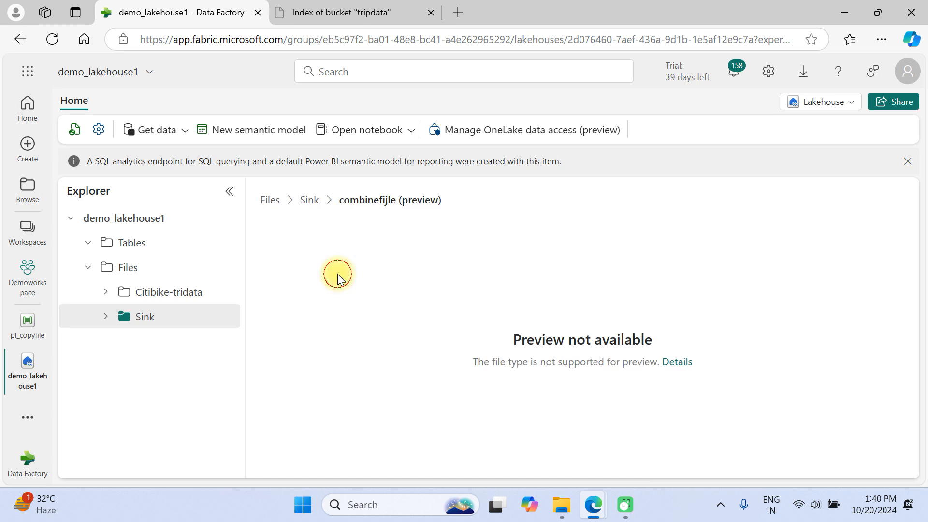
left_click(310, 201)
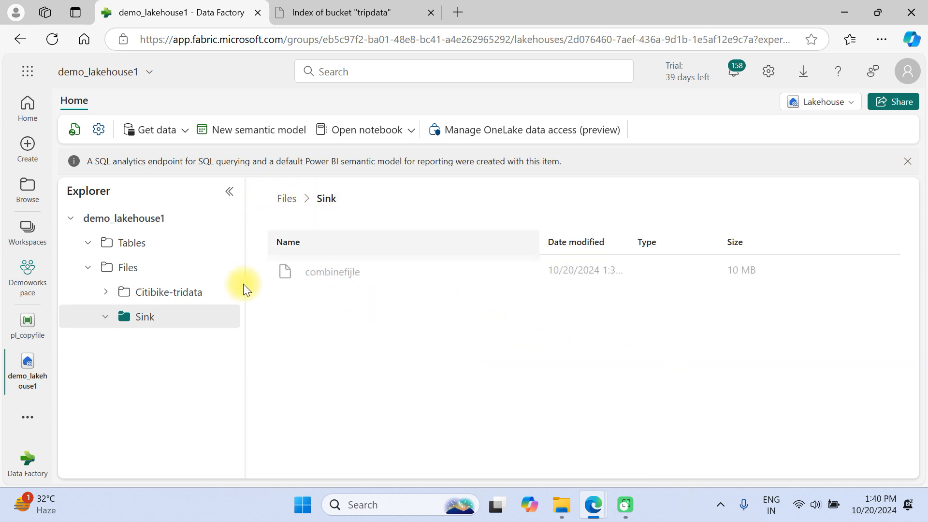
Create a new notebook from demo_lakehouse1 and add an empty code cell with the lakehouse's Sink folder open.
left_click(374, 135)
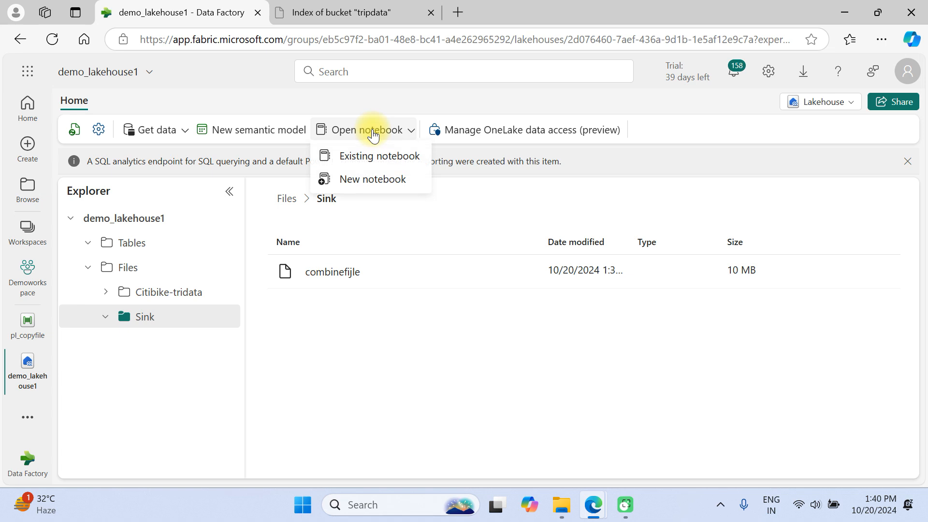
left_click(366, 179)
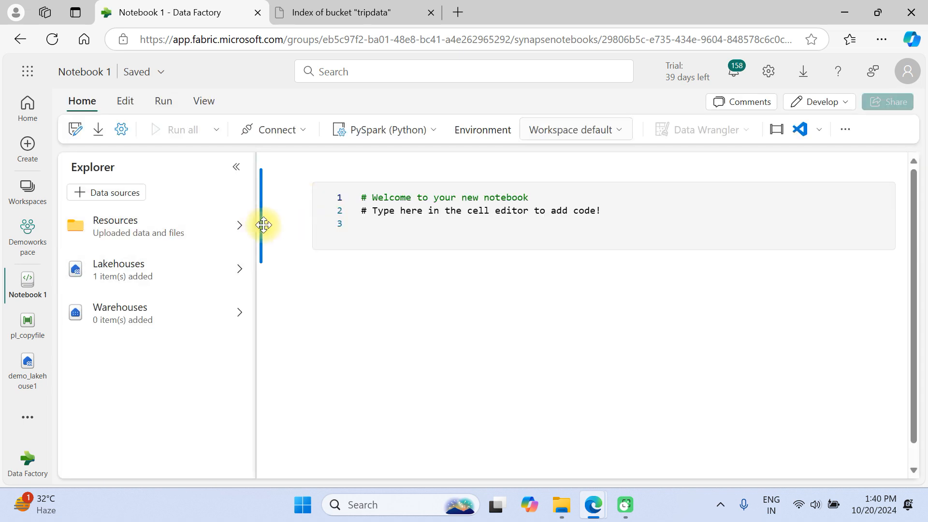
left_click(140, 270)
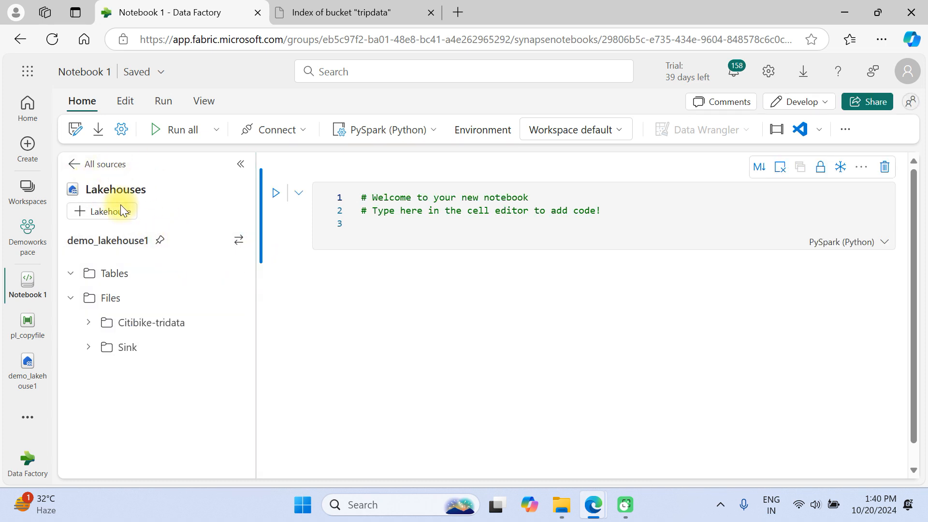
left_click(140, 347)
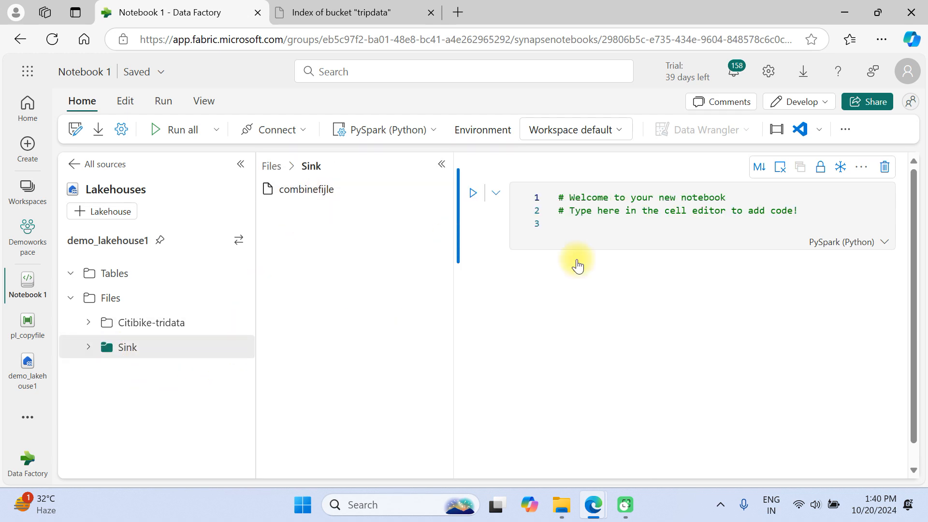
left_click(541, 267)
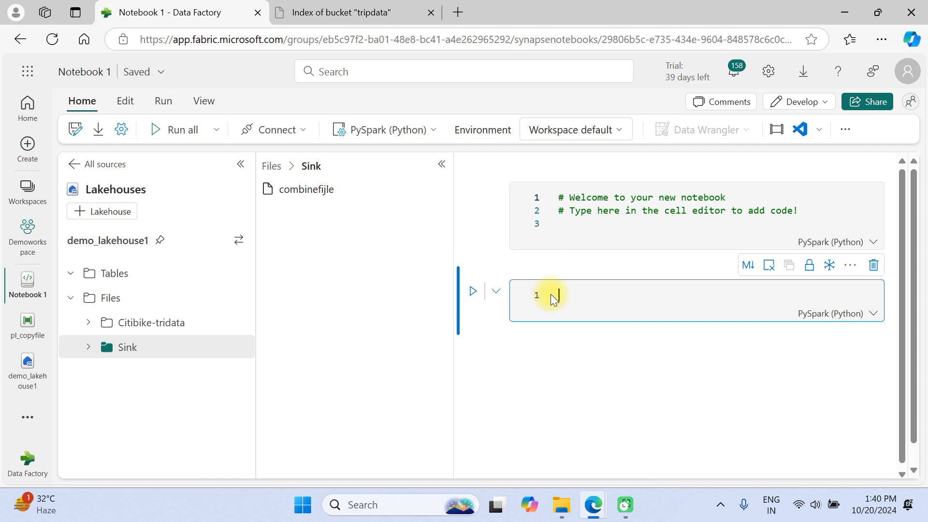
Write df = spark.read.parquet() in the empty code cell, leaving its path argument blank.
type("df = s")
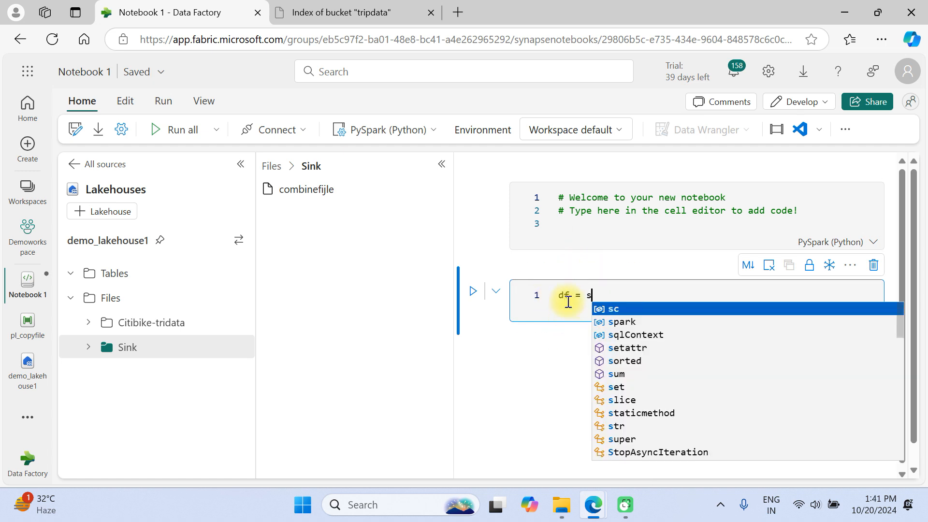
type("park.read.o")
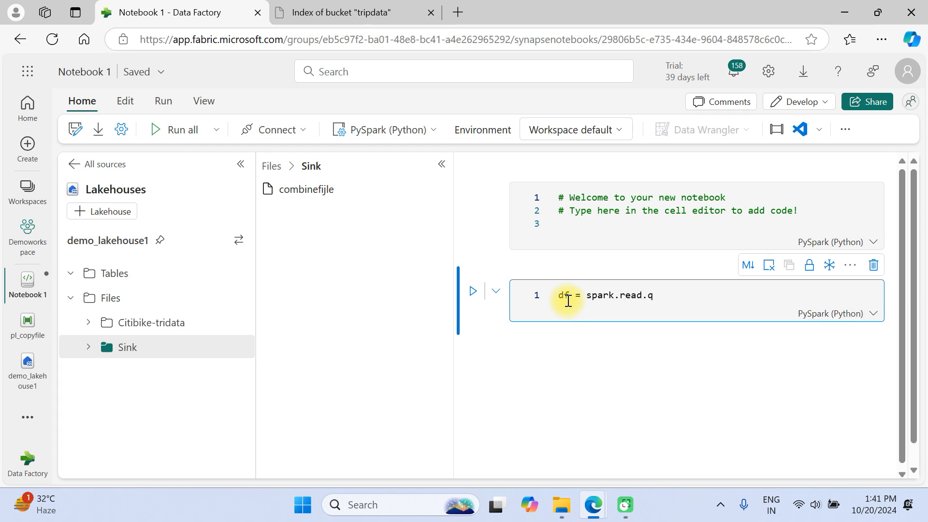
key("BackSpace")
type("par")
key("Tab")
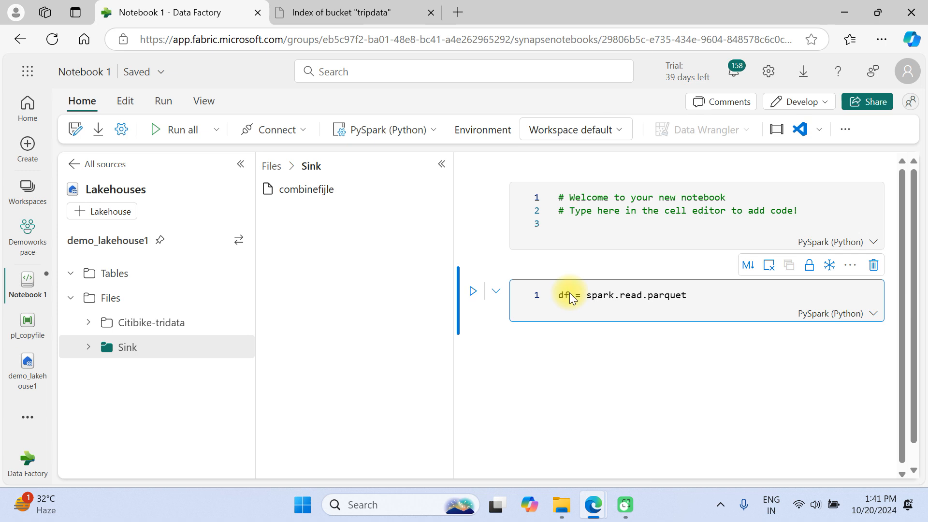
type("(")
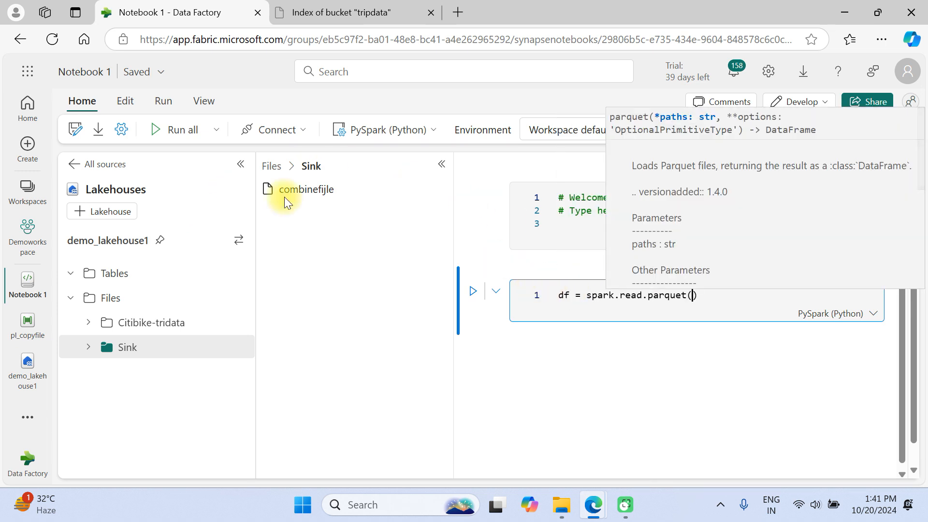
Copy the ABFS path of combinefijle, insert it in single quotes as the parquet() argument, and run the cell.
left_click(442, 195)
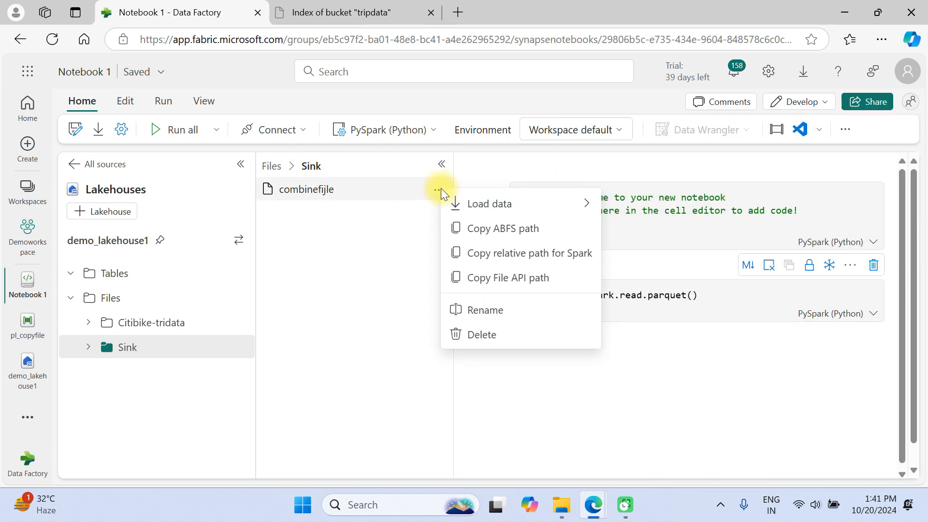
left_click(509, 234)
left_click(692, 294)
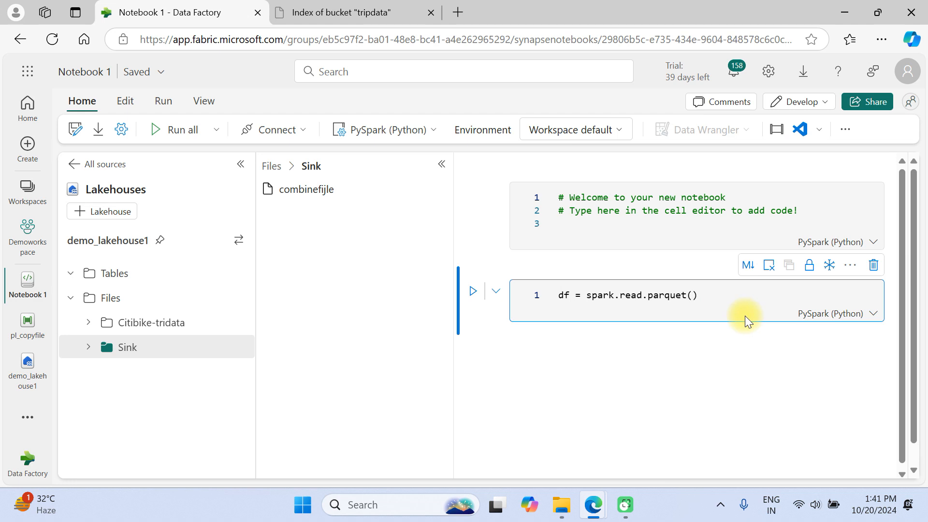
type("'")
key("ctrl+v")
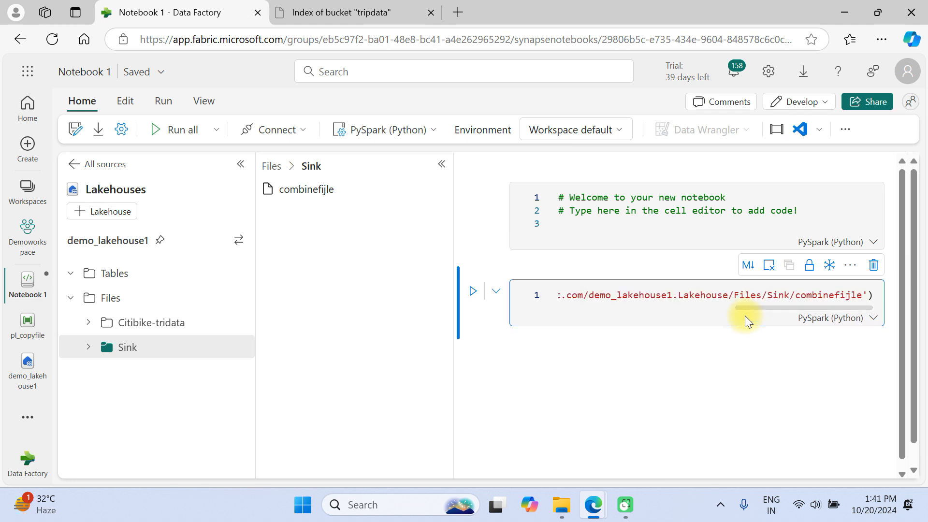
key("ctrl+Return")
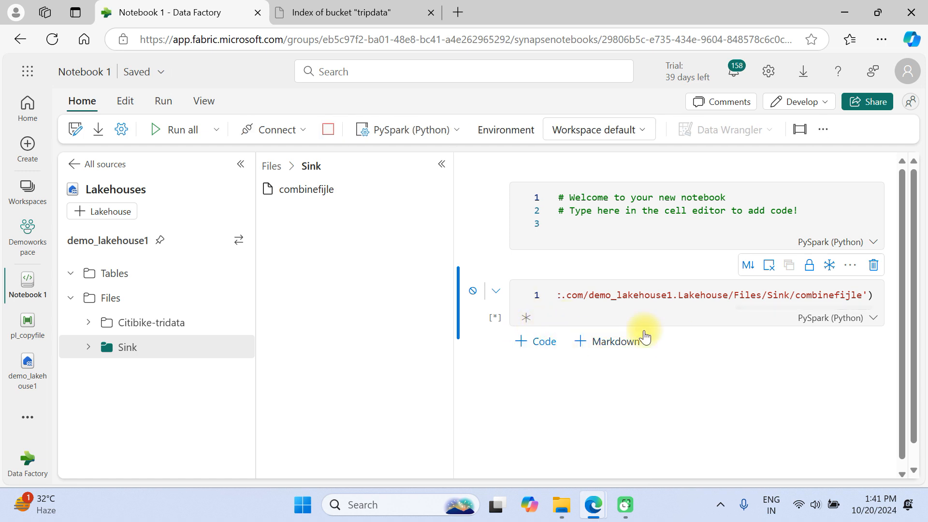
left_click_drag(748, 309, 568, 309)
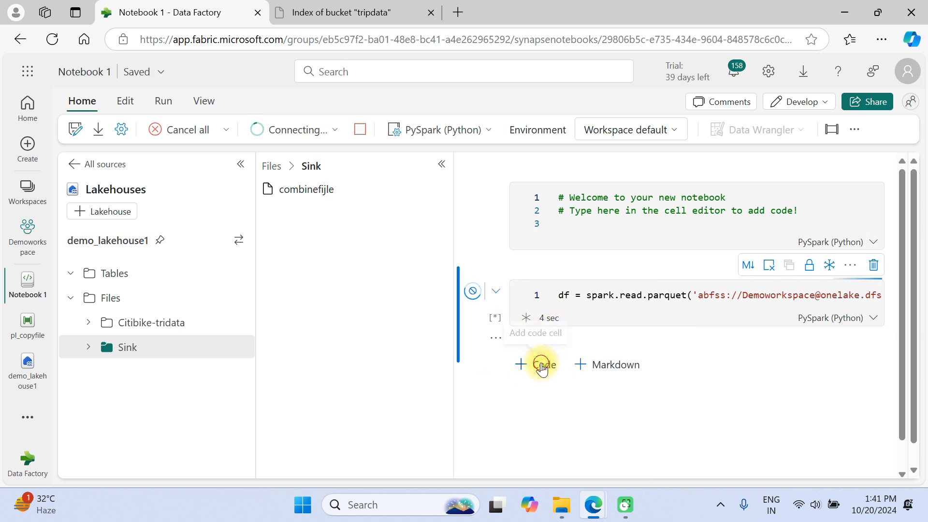
Add a code cell below the parquet read and collapse the Sink and Lakehouses panes.
left_click(544, 362)
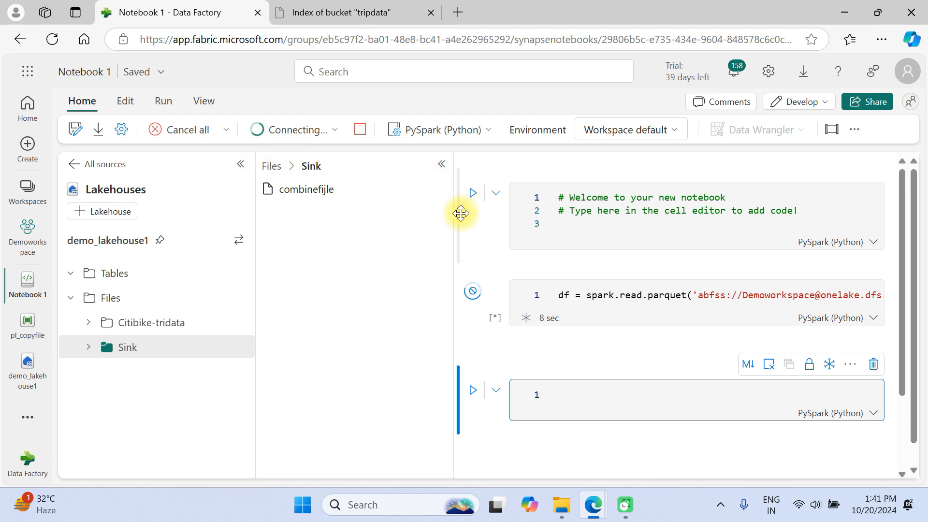
left_click_drag(452, 214, 326, 228)
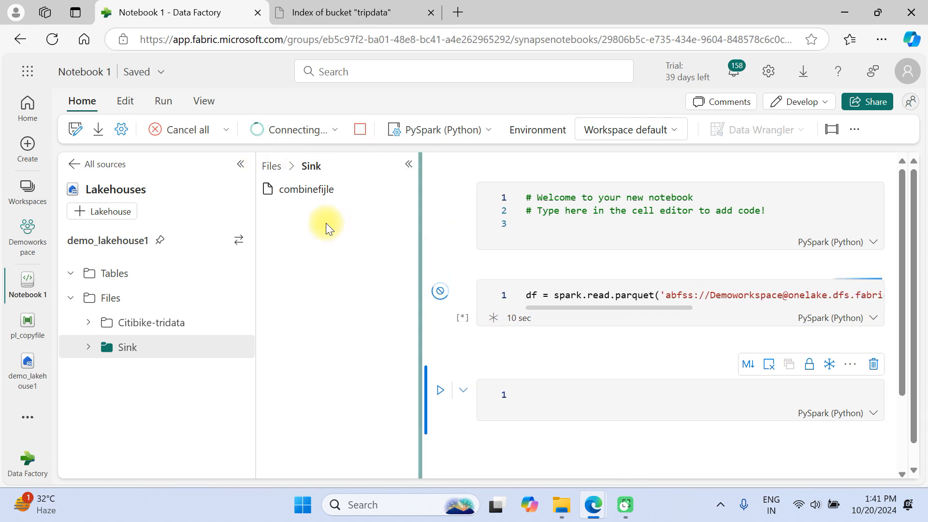
left_click(411, 167)
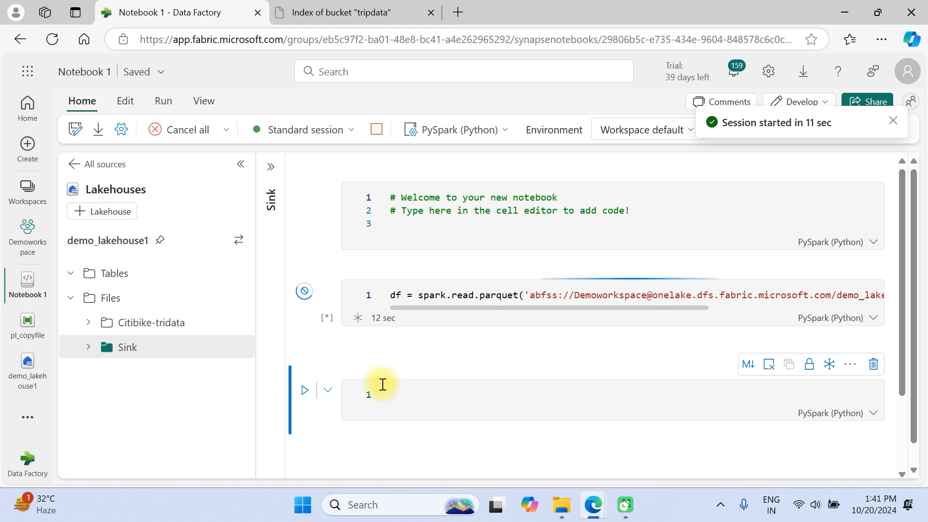
left_click(241, 164)
left_click(198, 396)
scroll(296, 325, "down", 3)
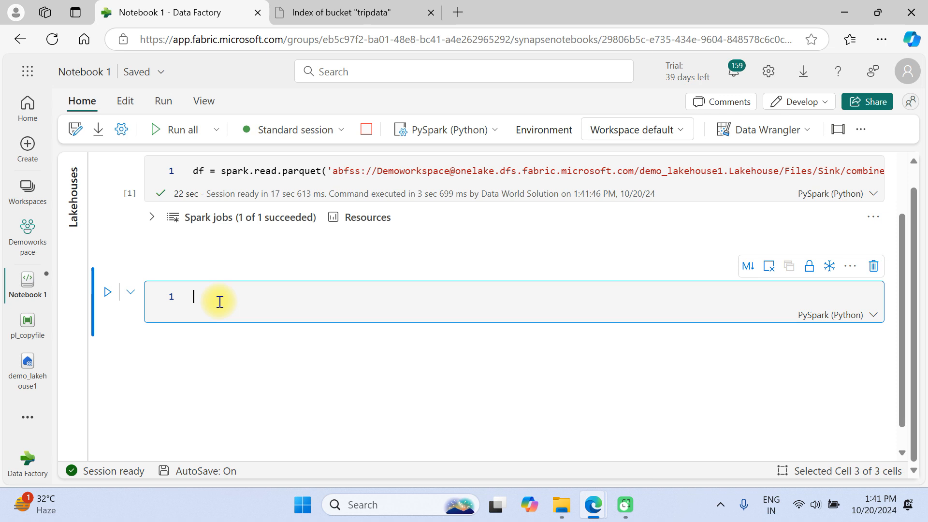
left_click(197, 170)
left_click(216, 303)
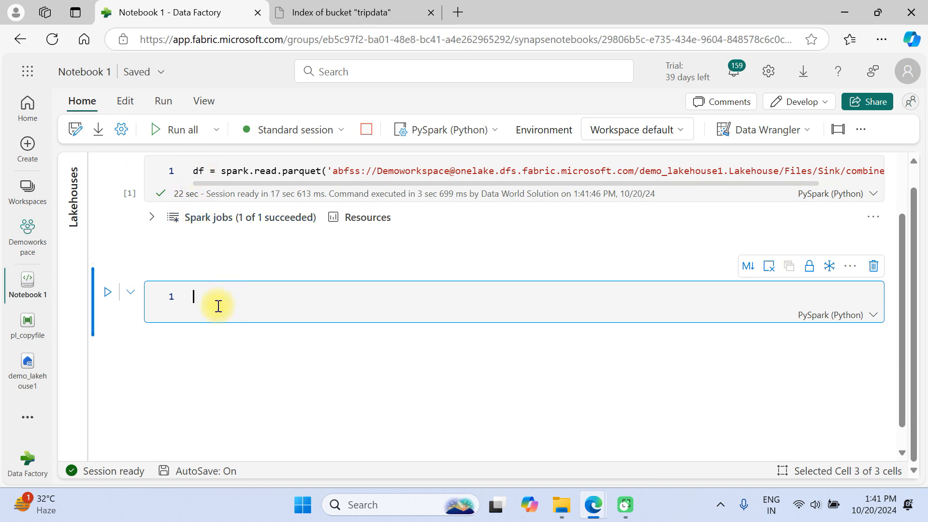
key("ctrl+v")
key("ctrl+z")
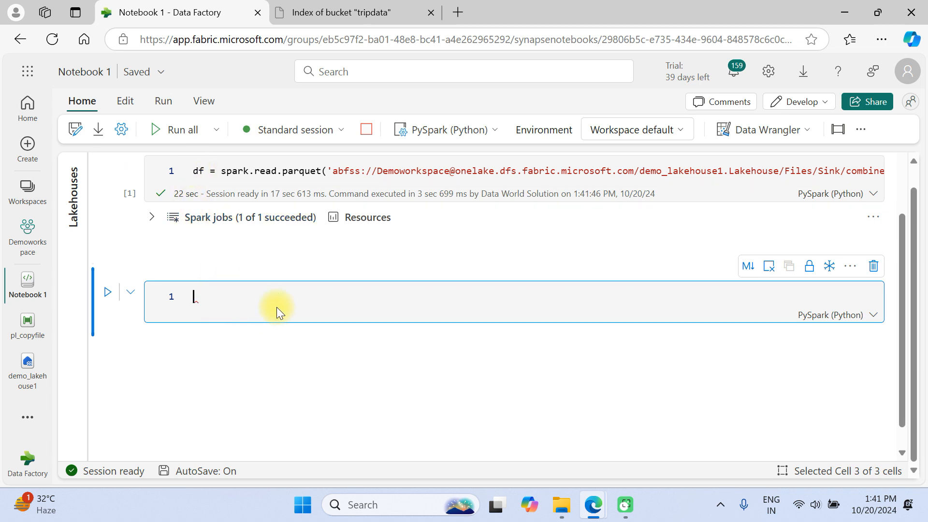
Enter df.count() in the new cell and run it to count the DataFrame's rows.
type("df.")
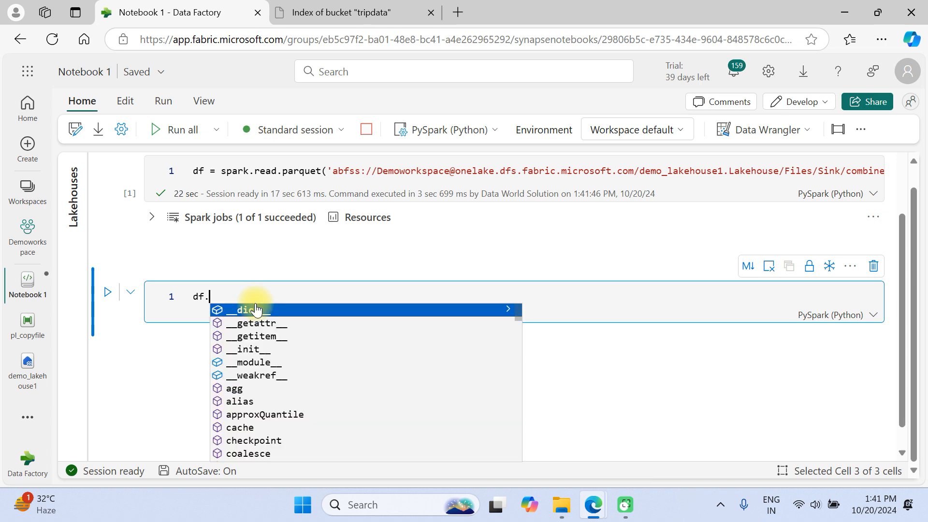
type("coun")
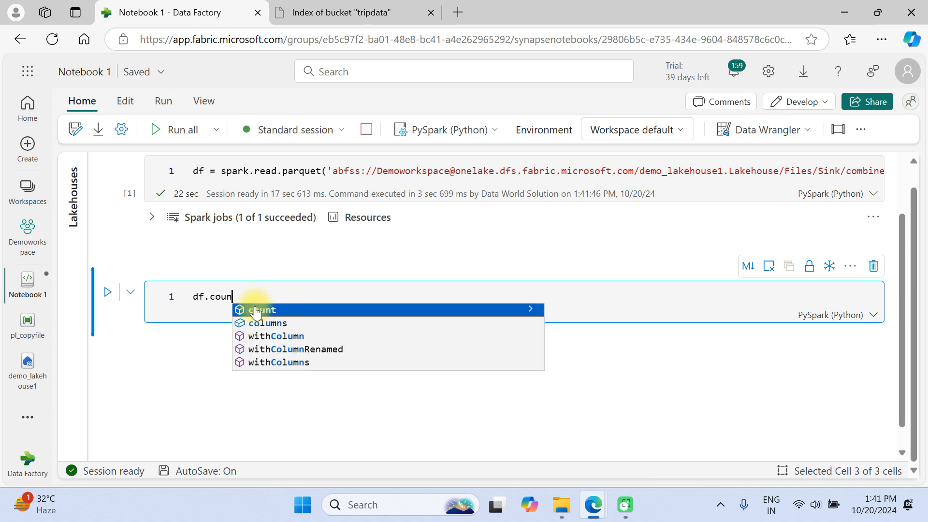
type("t()")
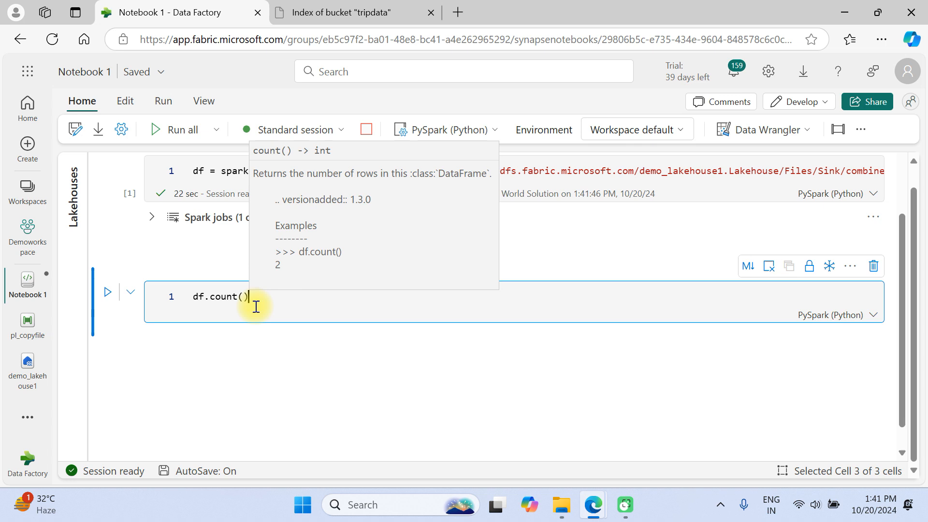
key("shift+Return")
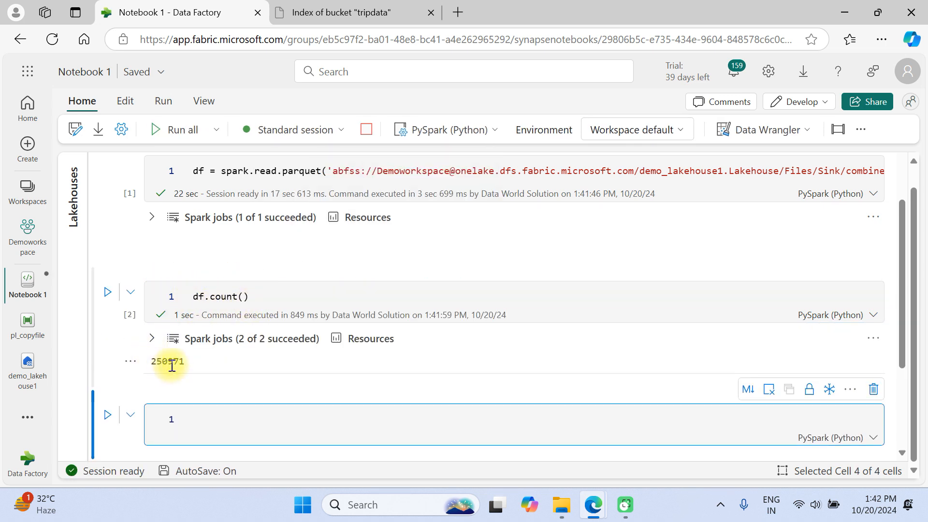
double_click(187, 361)
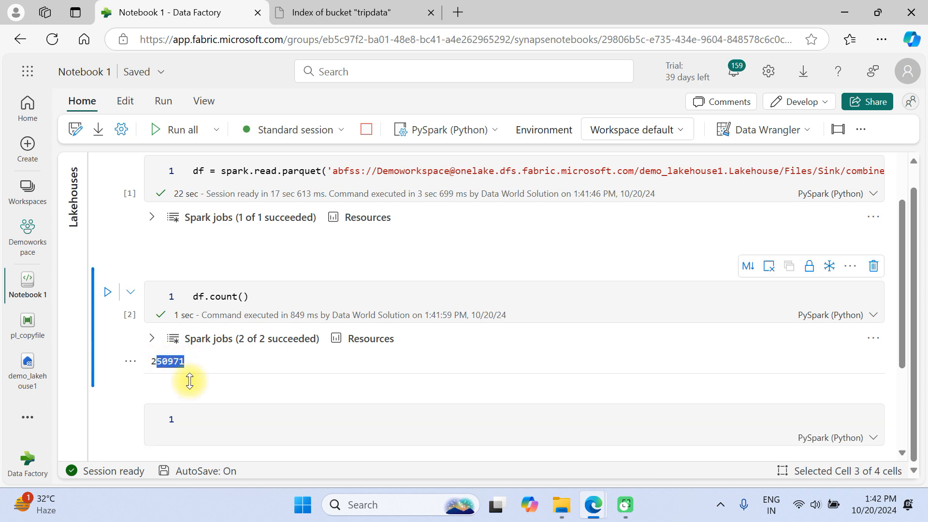
Enter display(df) in the next code cell and run it.
left_click(200, 427)
type("d")
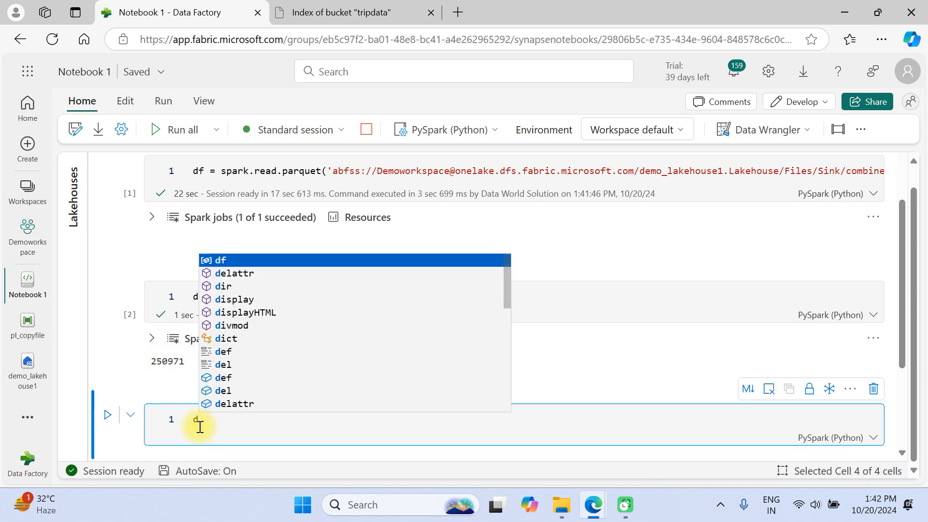
type("is")
key("Tab")
type("(df")
key("shift+Return")
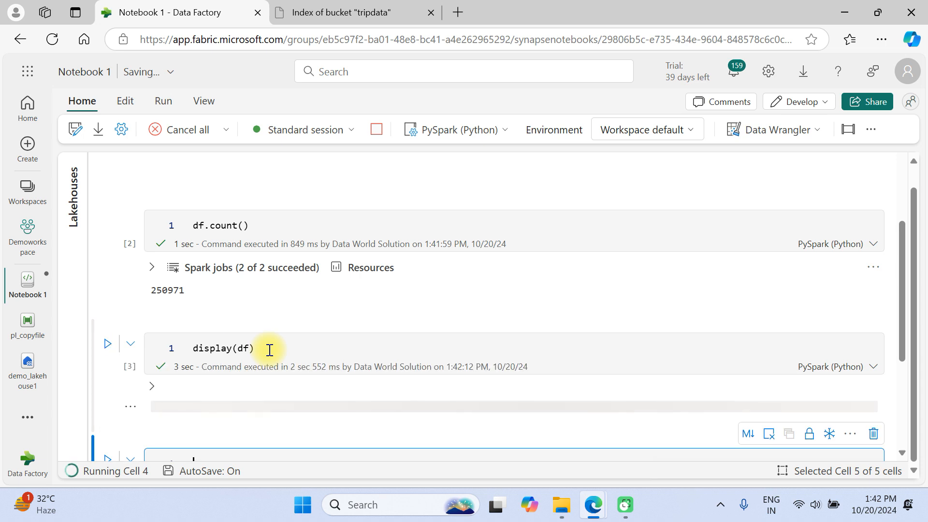
Examine the displayed Citi Bike table and the outputs of the notebook's cells.
scroll(269, 350, "down", 4)
scroll(269, 351, "up", 1)
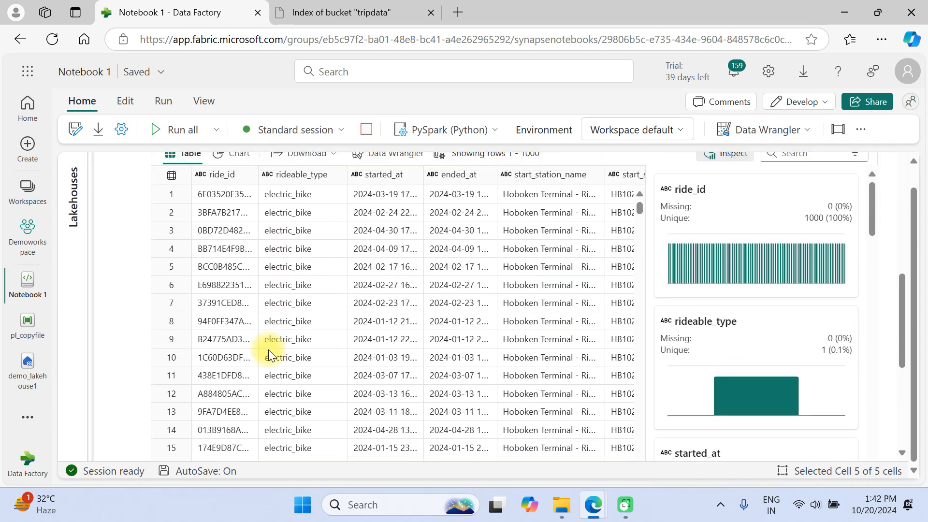
scroll(268, 349, "up", 2)
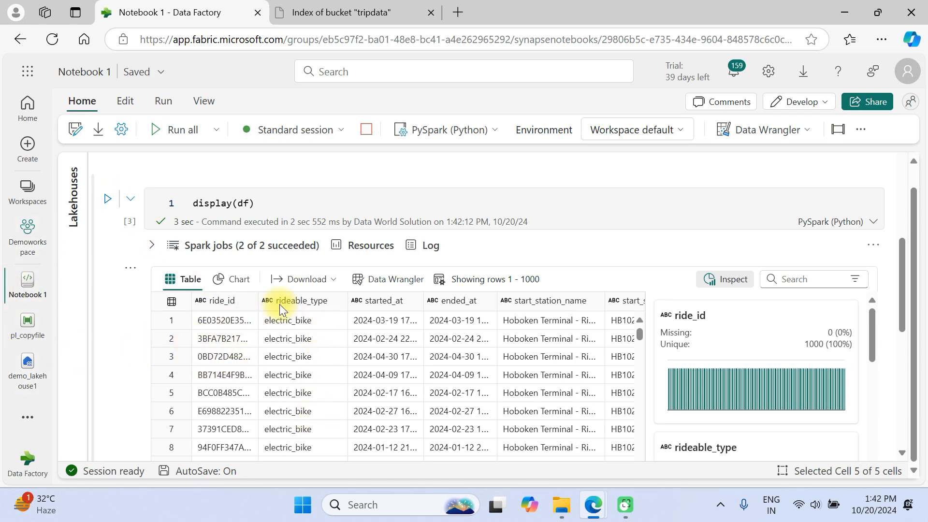
scroll(389, 379, "down", 8)
scroll(389, 379, "down", 9)
scroll(259, 237, "up", 1)
scroll(257, 231, "up", 4)
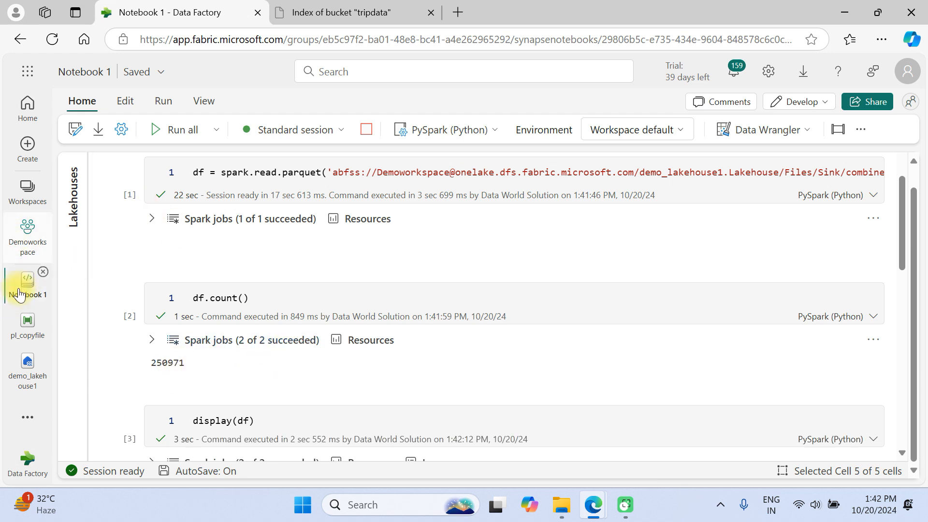
Return to pl_copyfile and set the destination copy behavior of copy_file_activity to Flatten hierarchy.
left_click(29, 324)
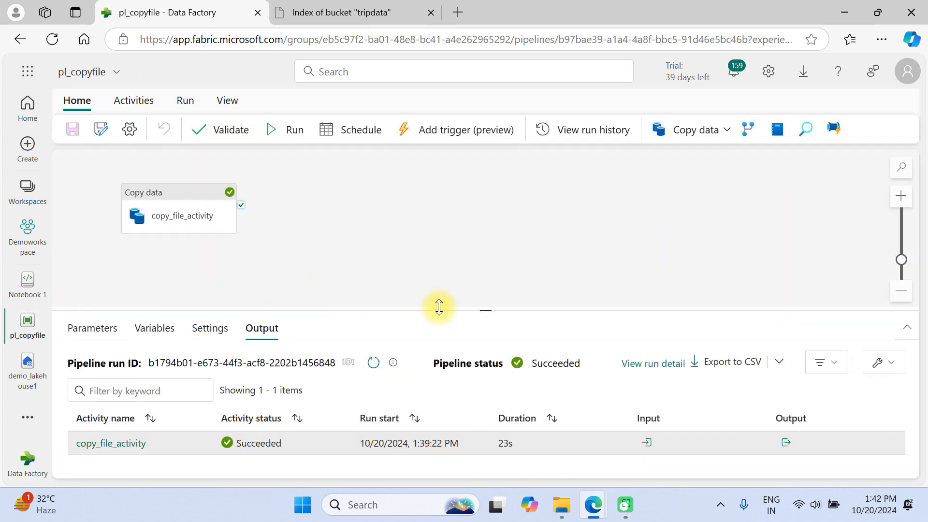
left_click_drag(483, 309, 486, 284)
left_click(176, 208)
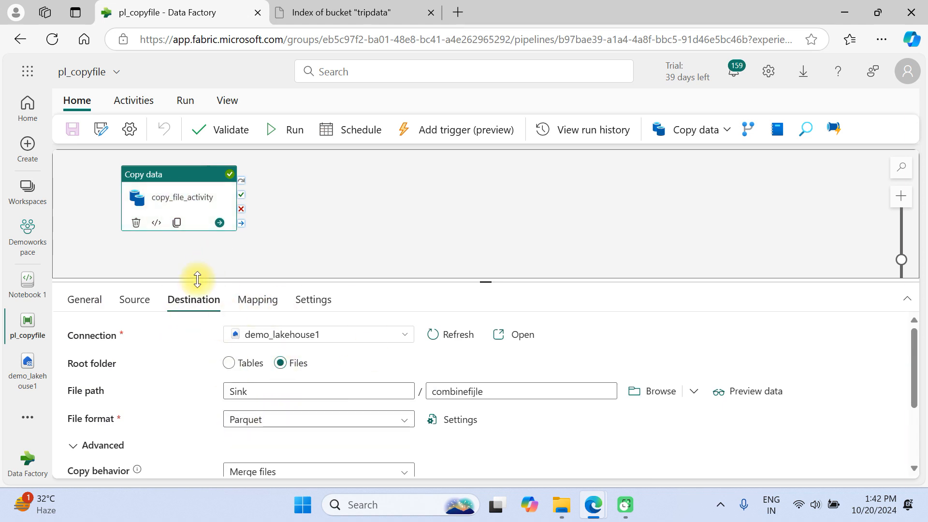
scroll(256, 420, "down", 2)
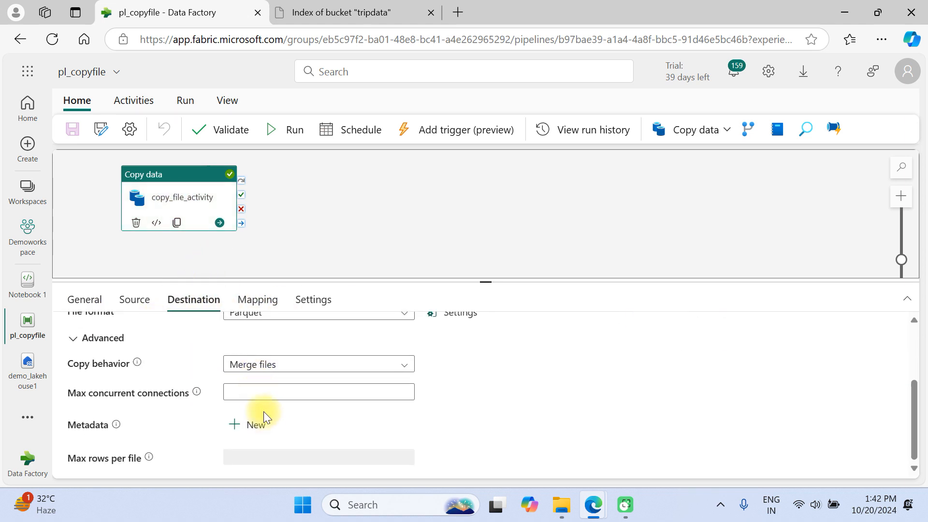
left_click(256, 372)
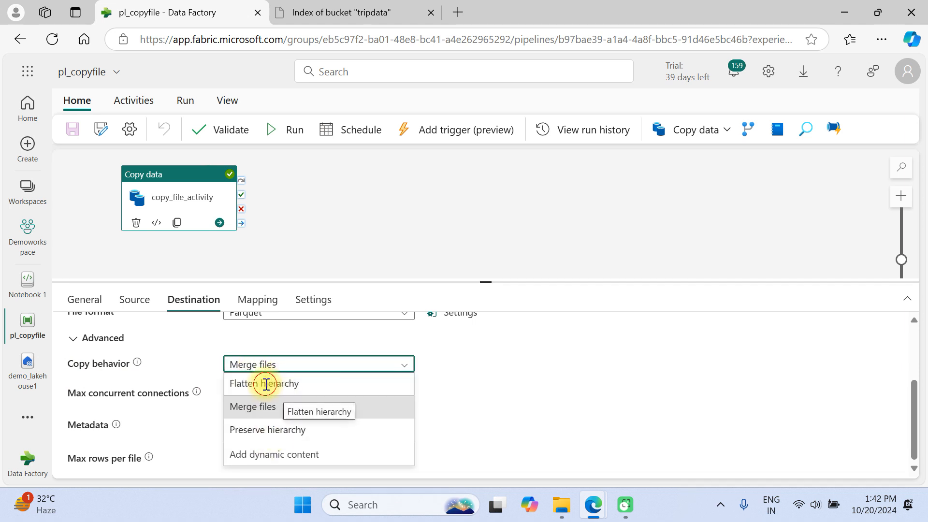
left_click(265, 384)
Set the destination file format to DelimitedText and clear the file name, keeping the Sink folder.
scroll(385, 383, "up", 2)
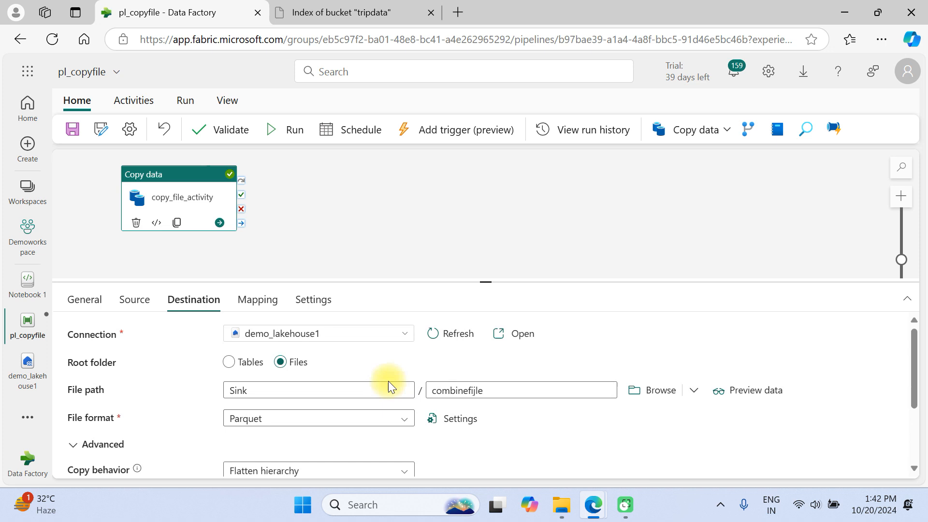
left_click(324, 427)
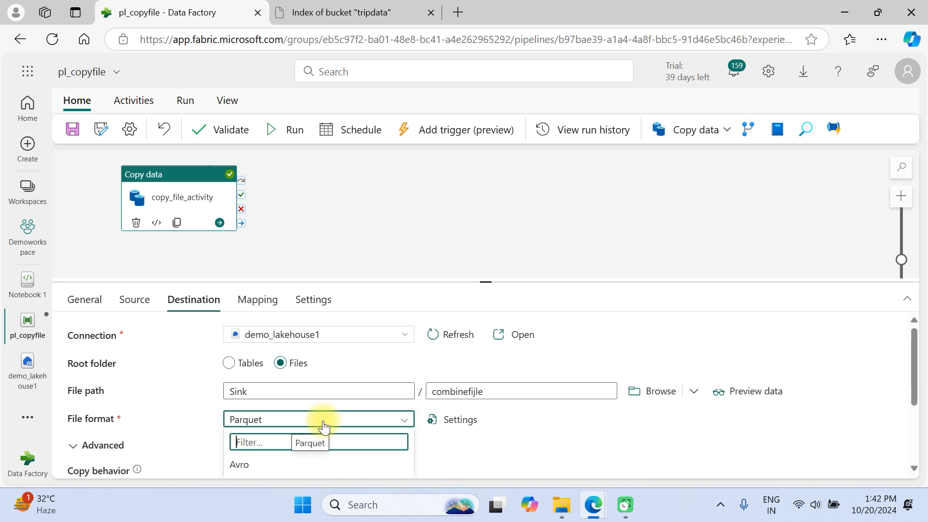
scroll(261, 466, "down", 2)
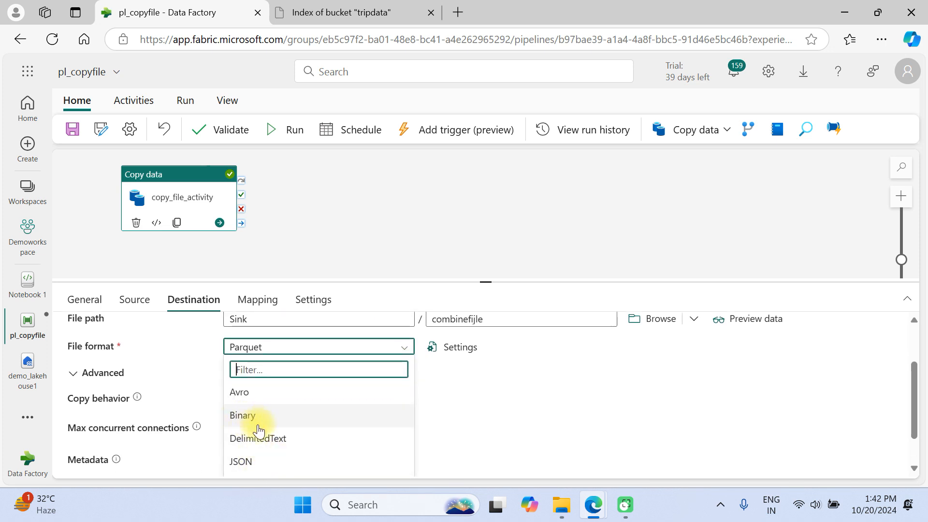
scroll(259, 443, "down", 1)
scroll(271, 396, "up", 2)
scroll(266, 425, "down", 2)
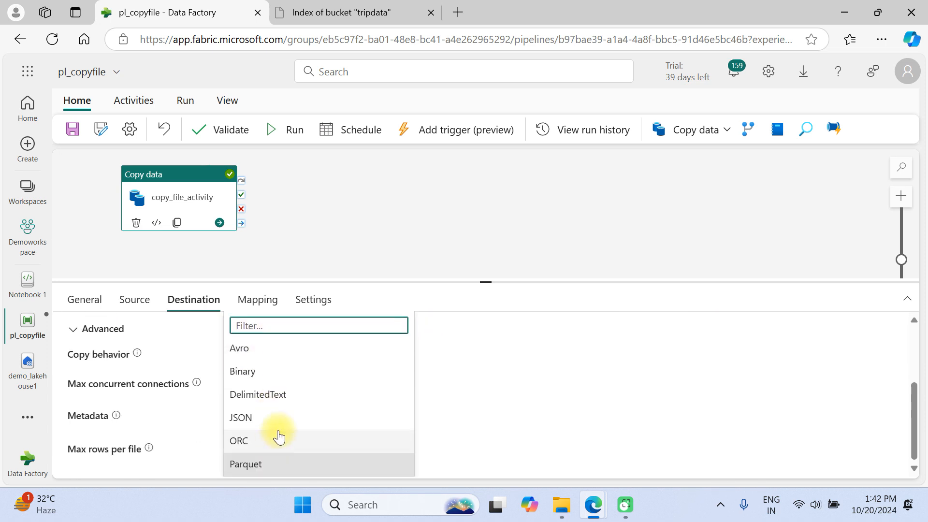
left_click(255, 402)
scroll(459, 387, "up", 2)
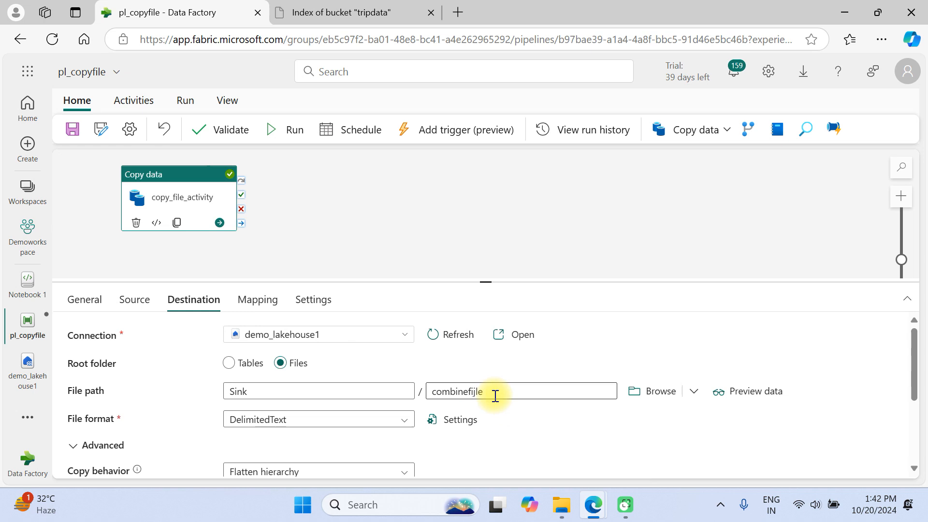
left_click_drag(498, 398, 421, 391)
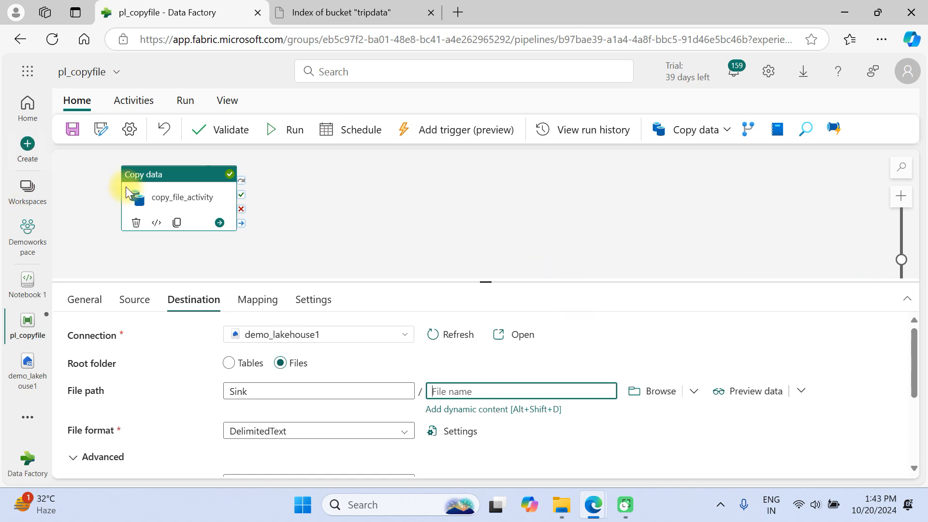
Save and run the pl_copyfile pipeline with the flattened copy settings, enlarging the run output area.
left_click(292, 128)
left_click(464, 321)
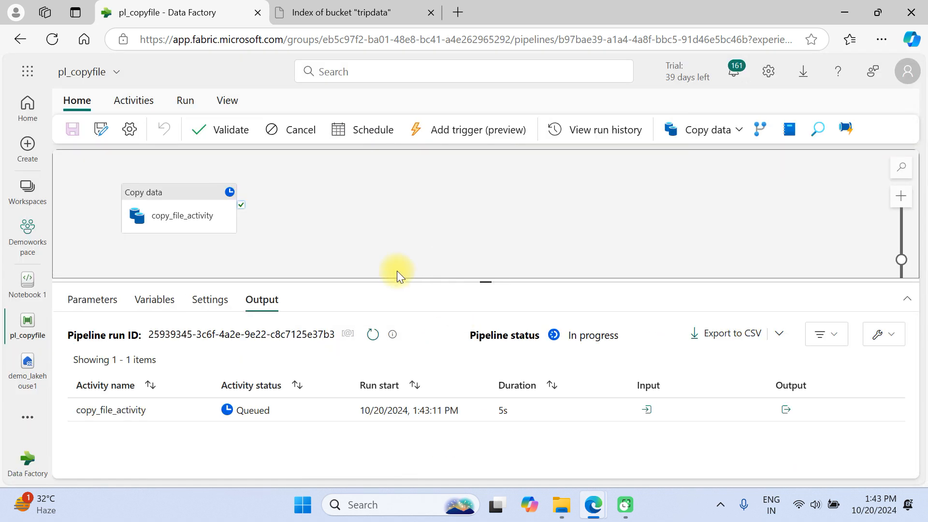
left_click_drag(489, 284, 487, 259)
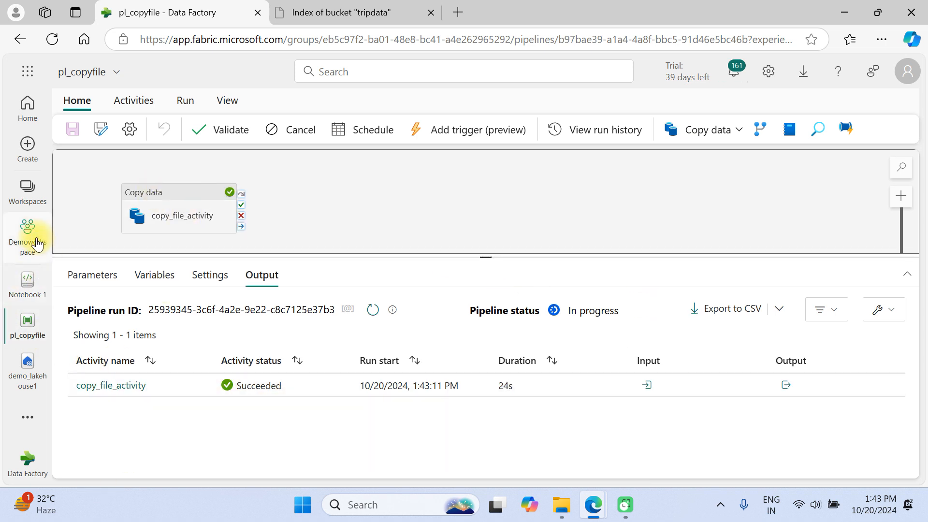
Check the copy behavior in pl_copyfile and refresh the Sink folder in demo_lakehouse1.
left_click(35, 364)
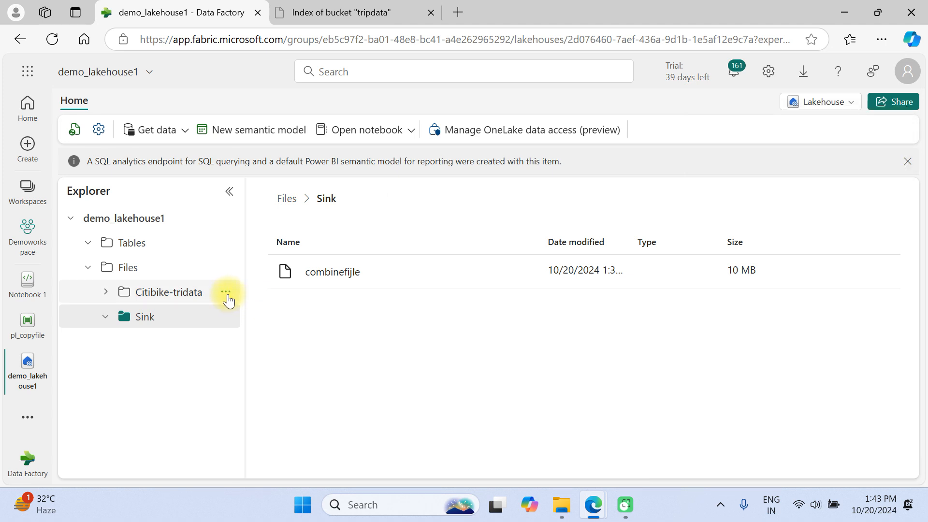
left_click(28, 323)
scroll(169, 397, "down", 3)
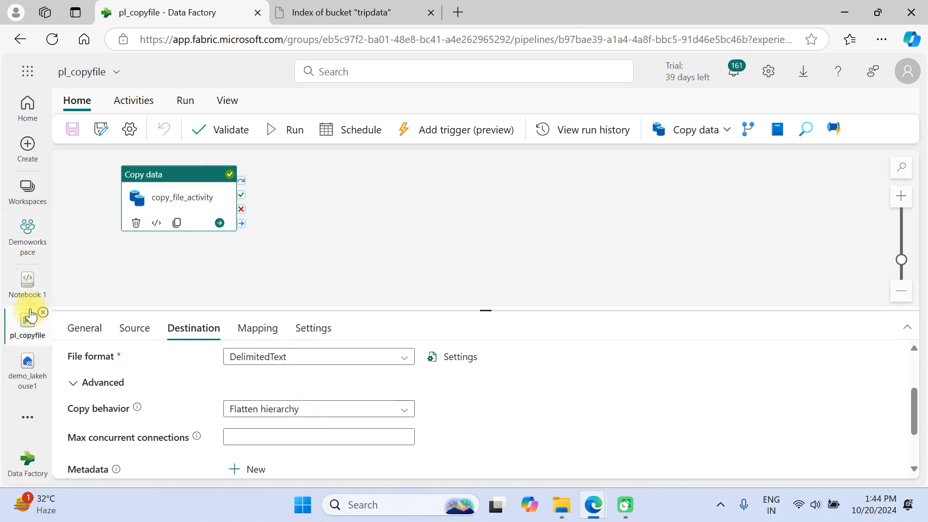
left_click(26, 380)
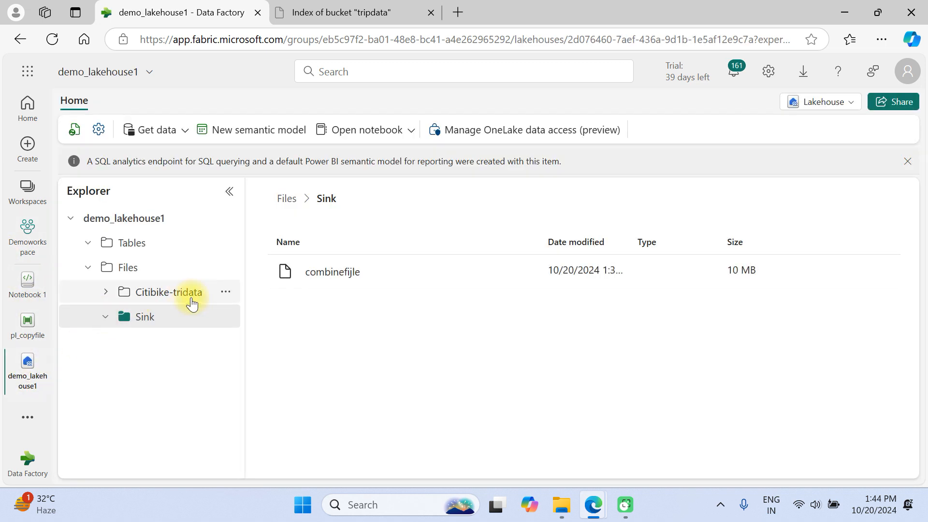
left_click(233, 290)
left_click(264, 272)
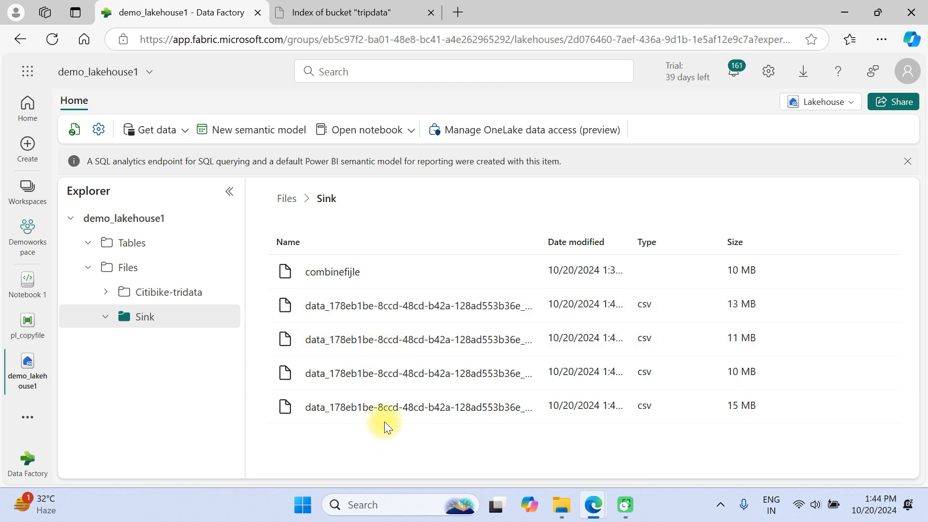
Compare the source files in the Citibike-tridata subfolders with those in Sink, widening the Name column to read the full file names.
left_click(190, 294)
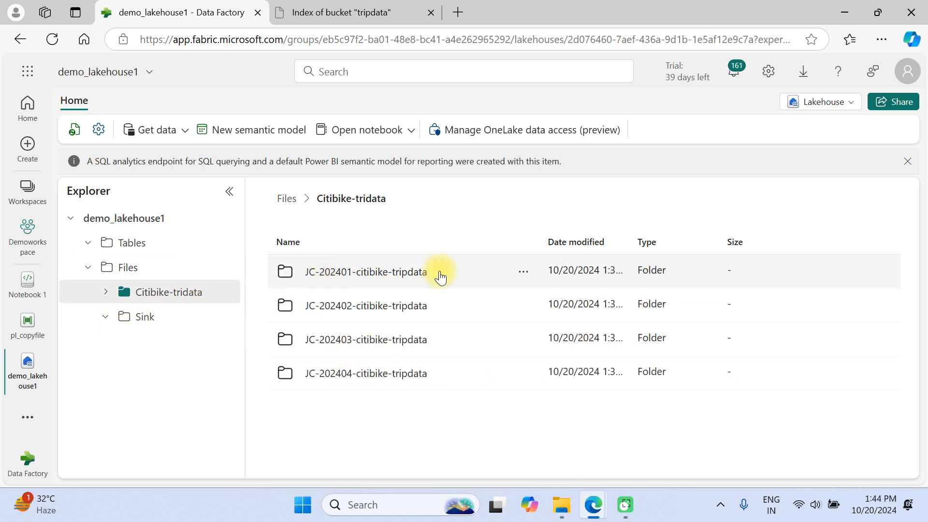
left_click(395, 280)
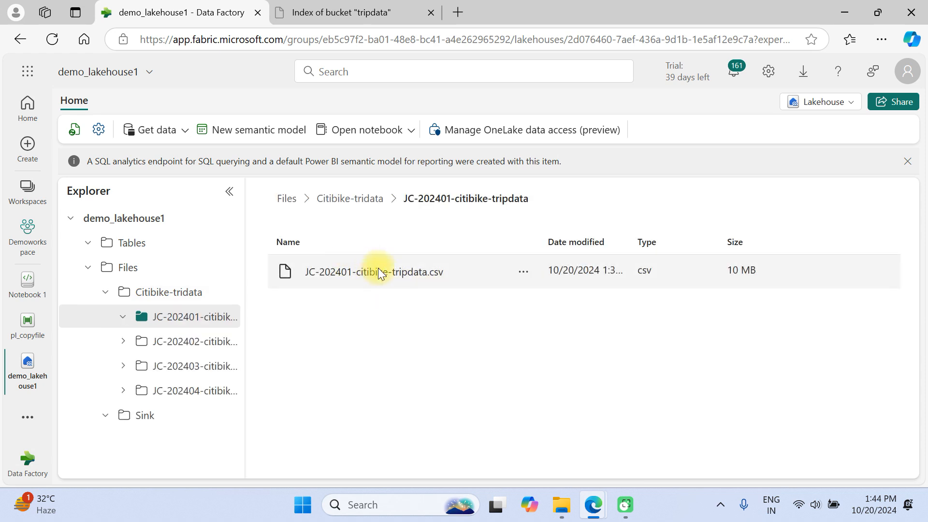
left_click(183, 341)
left_click(182, 367)
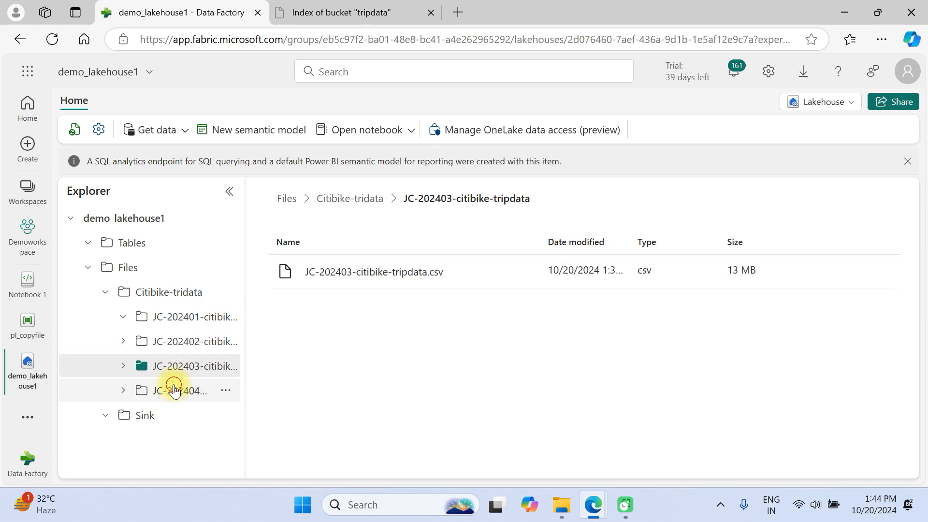
left_click(175, 390)
left_click(132, 421)
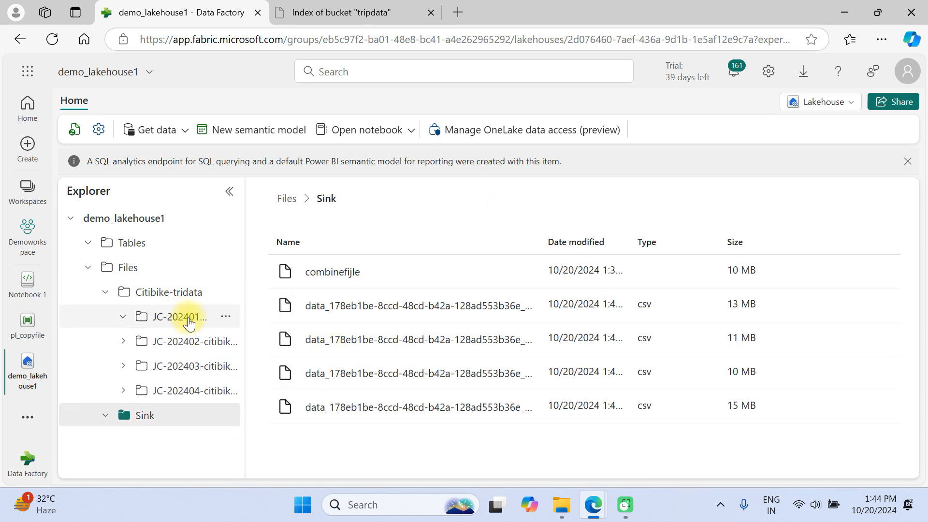
left_click_drag(543, 242, 770, 249)
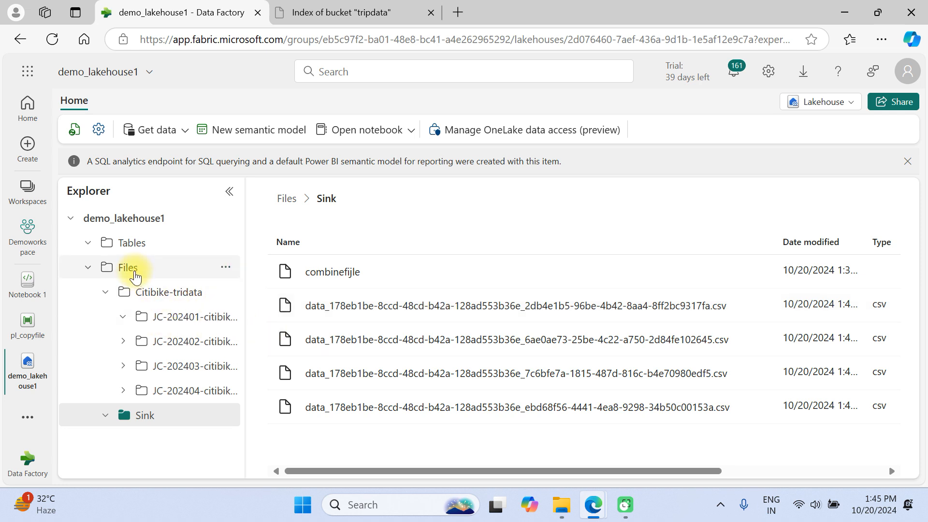
Return to pl_copyfile and set the destination copy behavior of copy_file_activity to Preserve hierarchy.
left_click(25, 323)
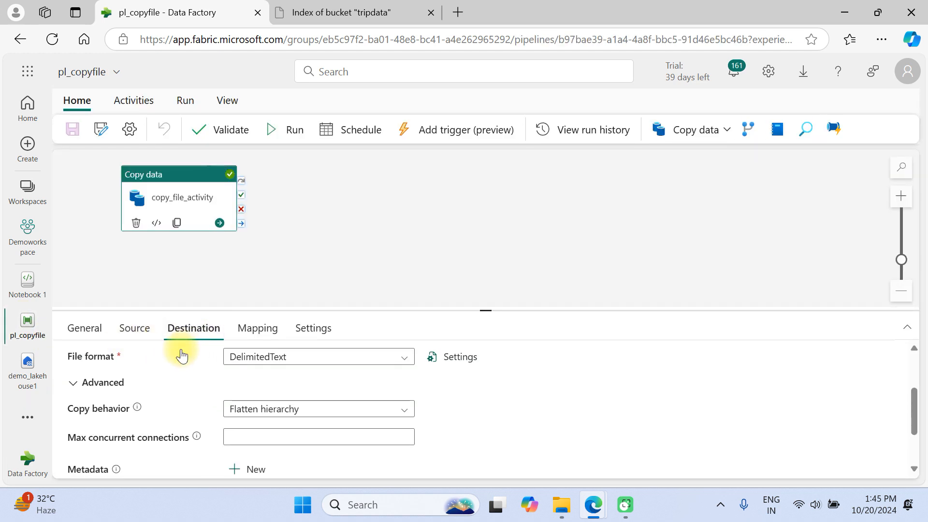
scroll(194, 357, "down", 3)
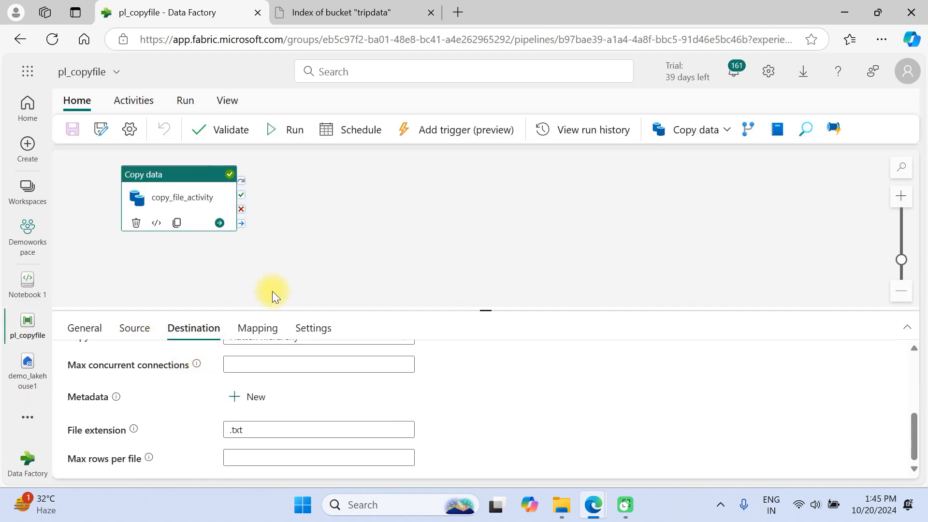
left_click_drag(482, 312, 479, 242)
left_click(270, 337)
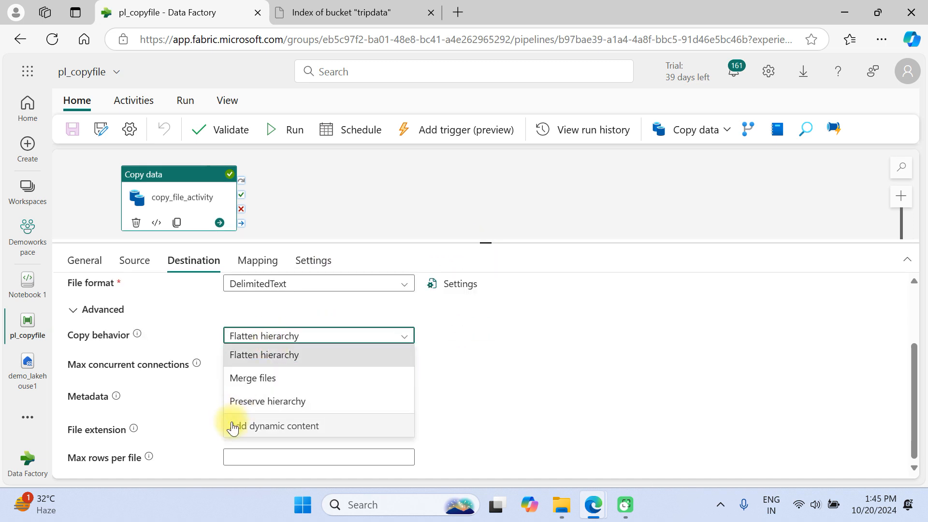
left_click(261, 405)
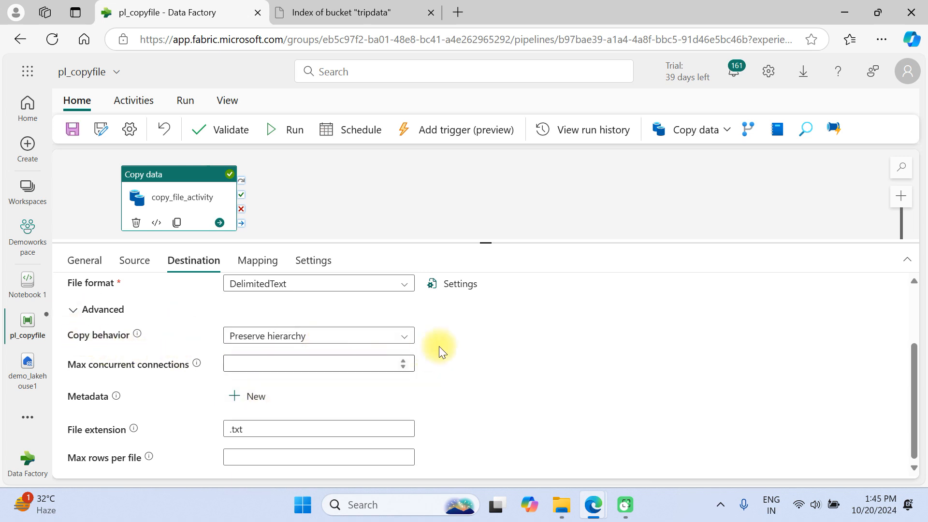
Save and run pl_copyfile, and review the copy data details of copy_file_activity.
left_click(285, 134)
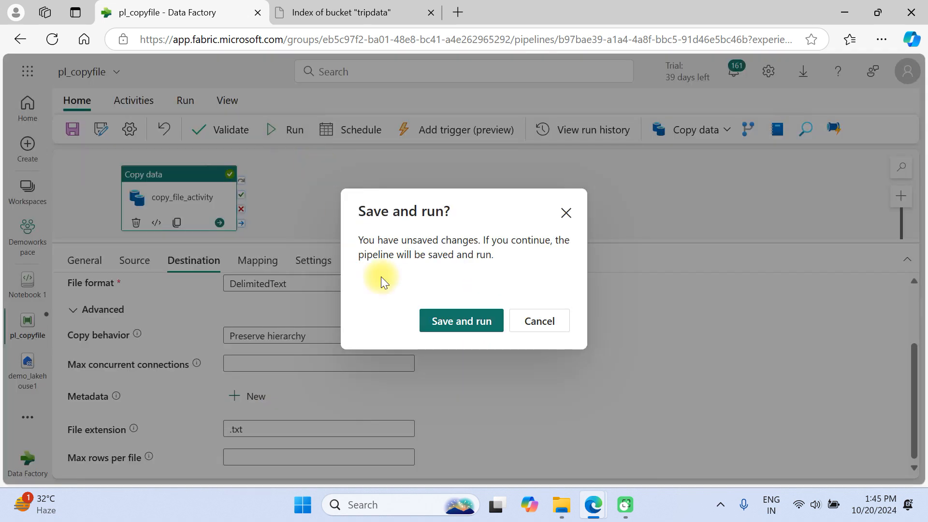
left_click(471, 323)
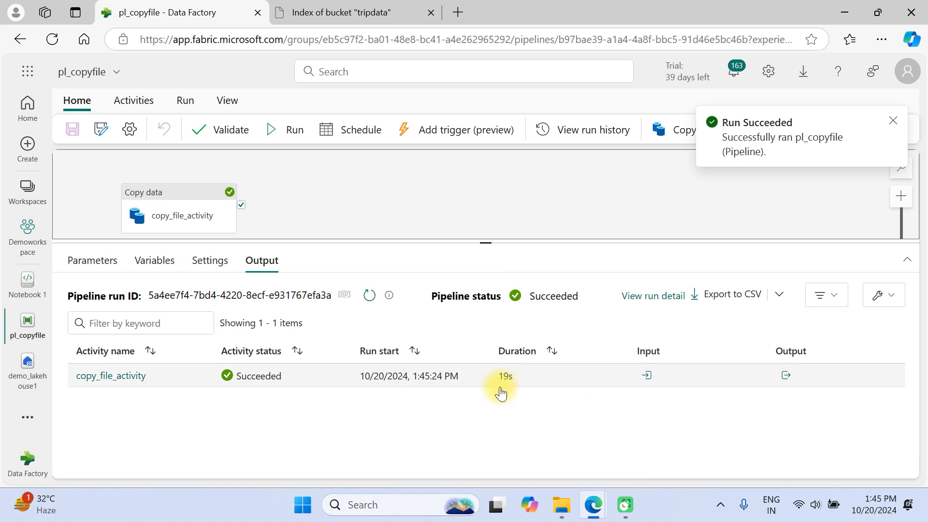
left_click(149, 375)
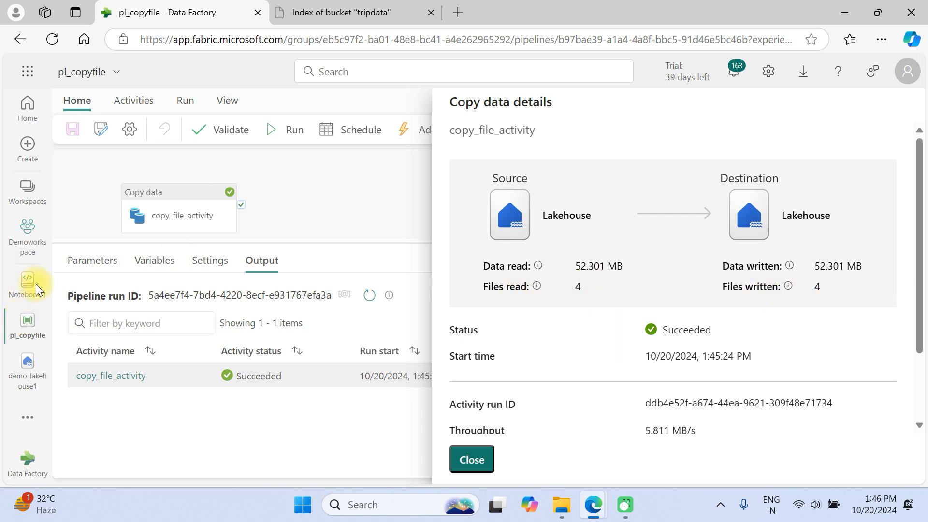
left_click(474, 457)
Open demo_lakehouse1, refresh the Sink folder and look through its contents.
left_click(27, 364)
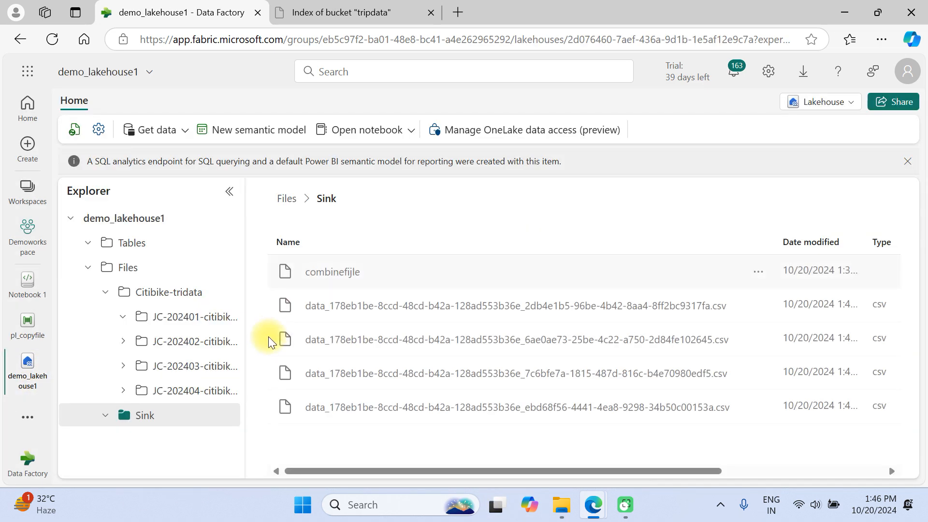
left_click(226, 415)
left_click(227, 417)
left_click(226, 414)
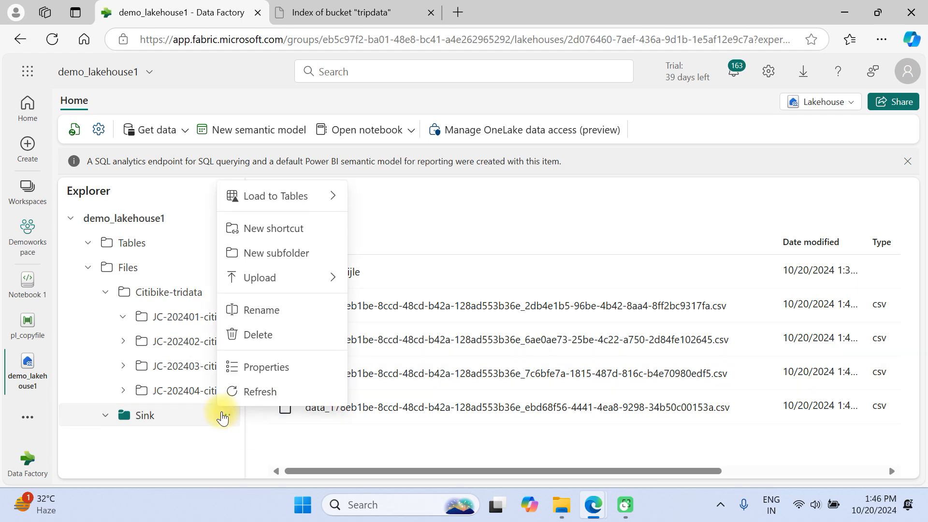
left_click(271, 391)
scroll(159, 430, "down", 1)
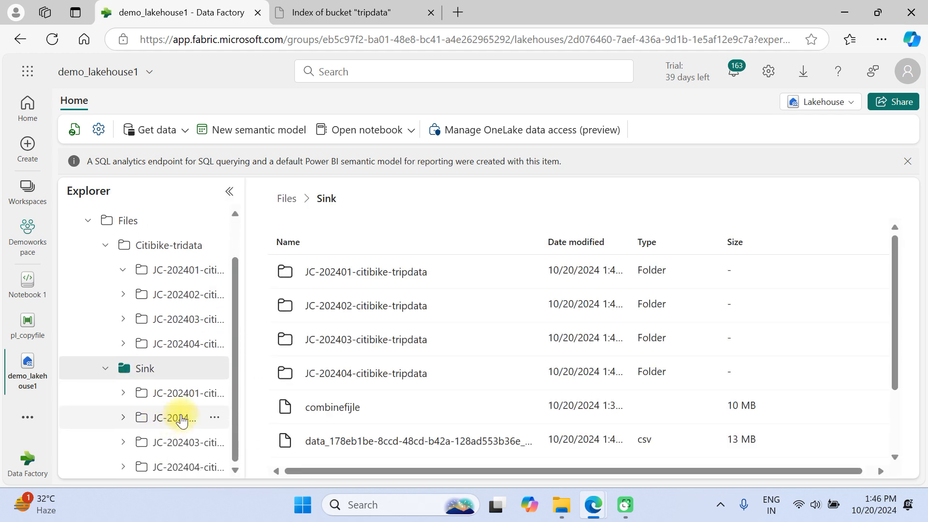
scroll(358, 314, "down", 2)
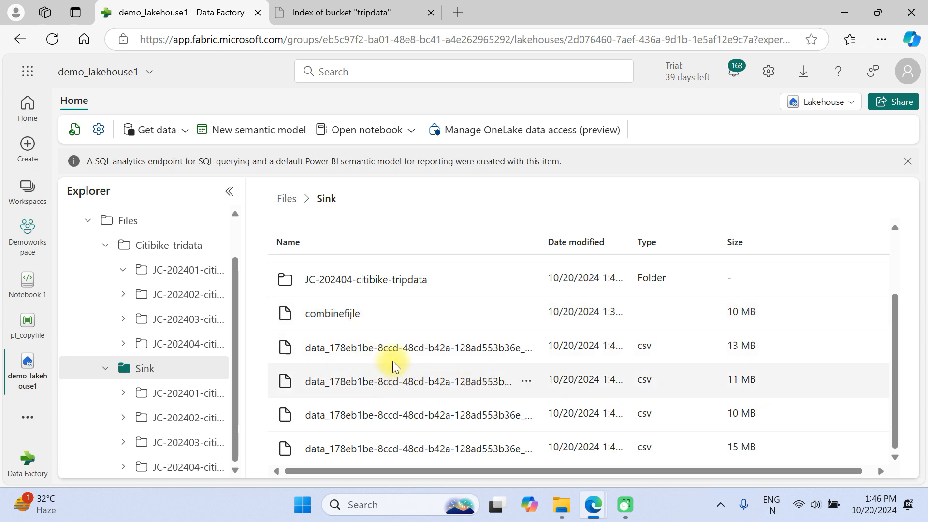
scroll(393, 365, "up", 2)
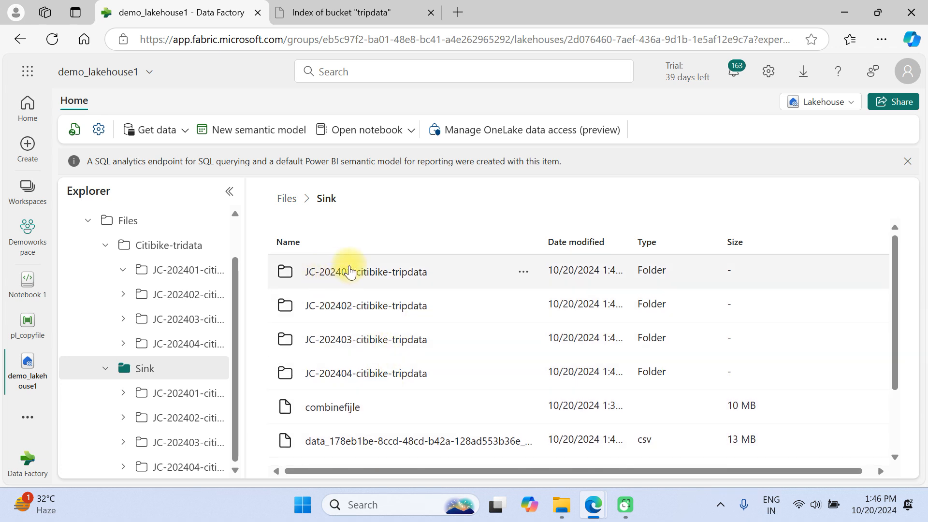
Inspect the JC-202401 and JC-202402 citibike-tripdata folders in Sink and preview JC-202402-citibike-tripdata.csv.
left_click(376, 275)
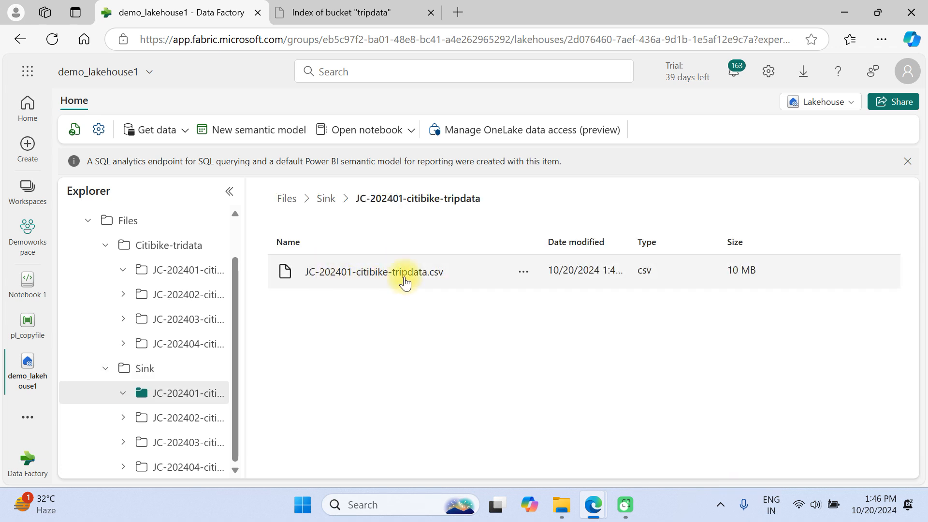
left_click(326, 199)
left_click(363, 306)
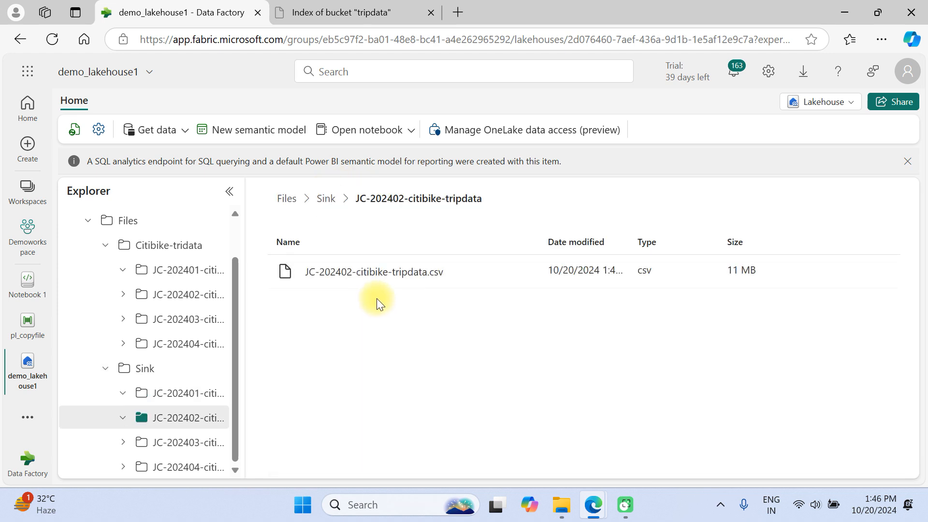
left_click(411, 273)
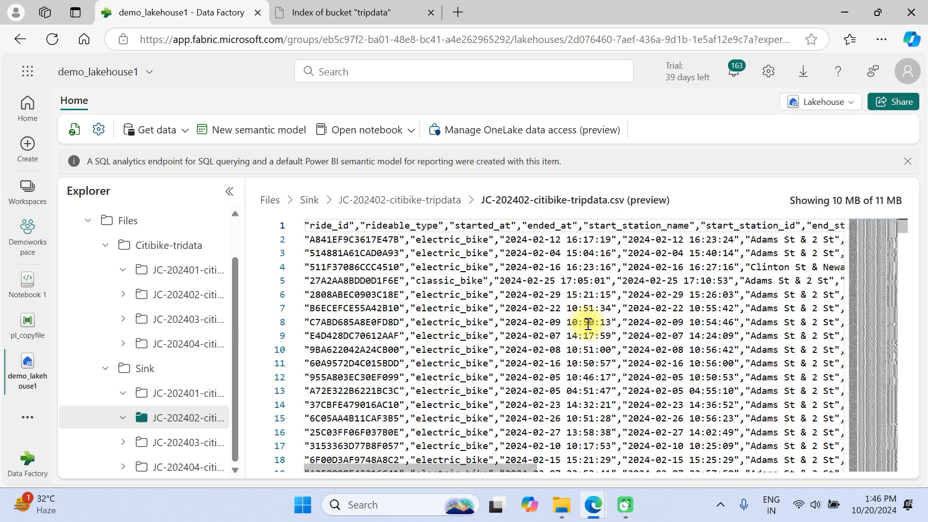
left_click(402, 195)
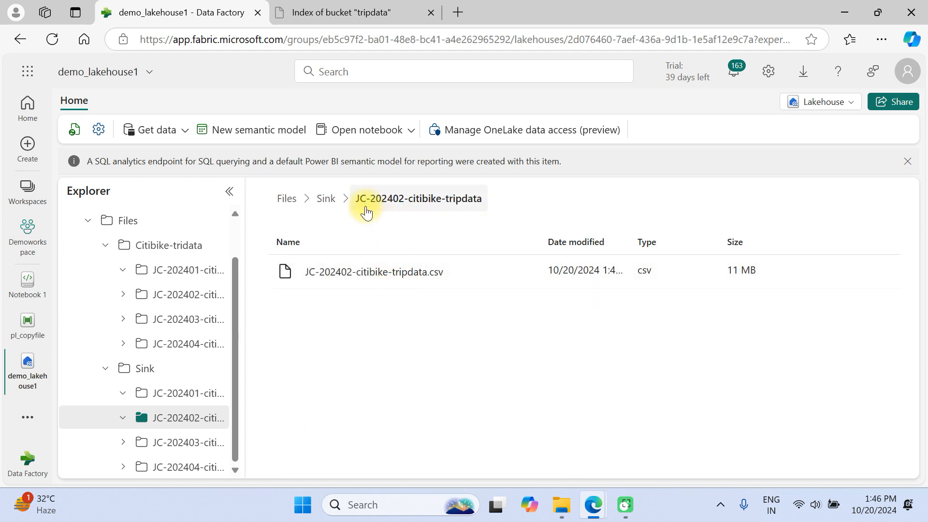
Move the JC-202401-citibike-tripdata folder in Sink into JC-202403-citibike-tripdata, and widen the Explorer to show full folder names.
left_click(321, 199)
left_click_drag(395, 270, 401, 341)
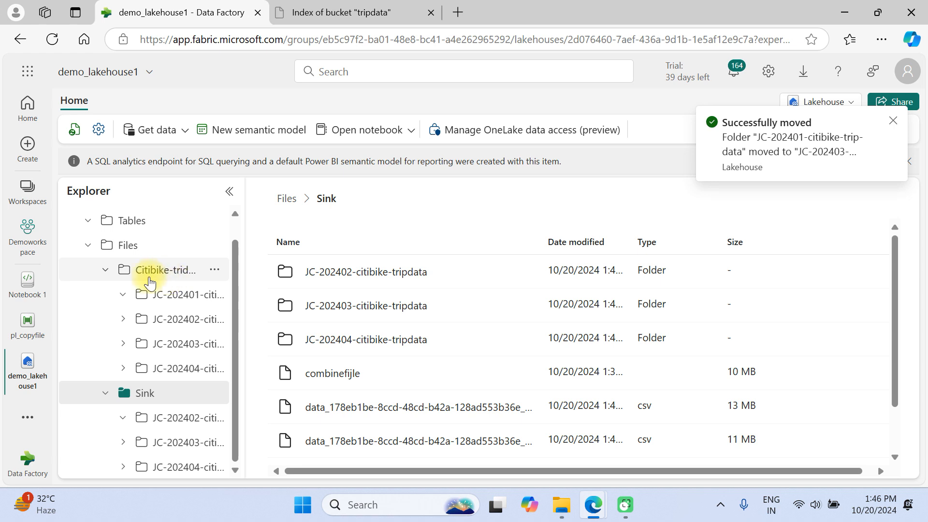
left_click_drag(234, 277, 317, 276)
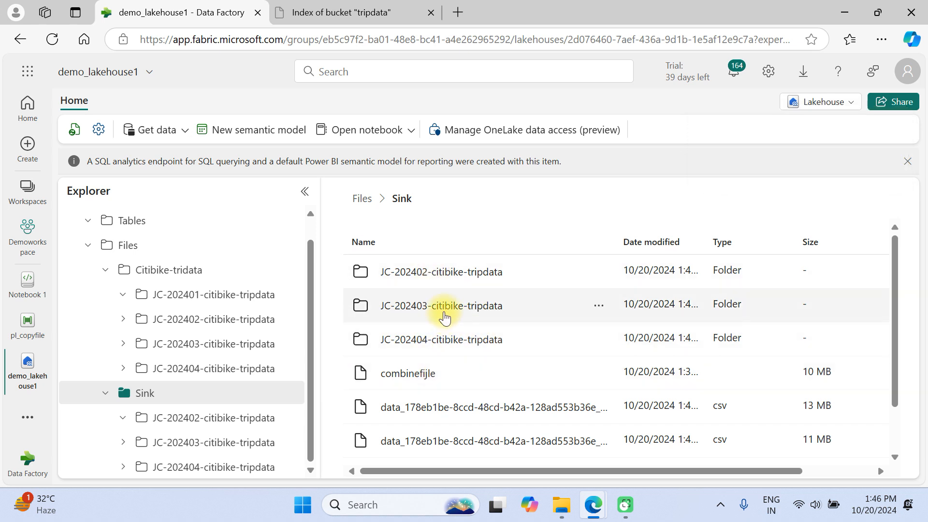
scroll(491, 387, "down", 1)
scroll(490, 387, "up", 1)
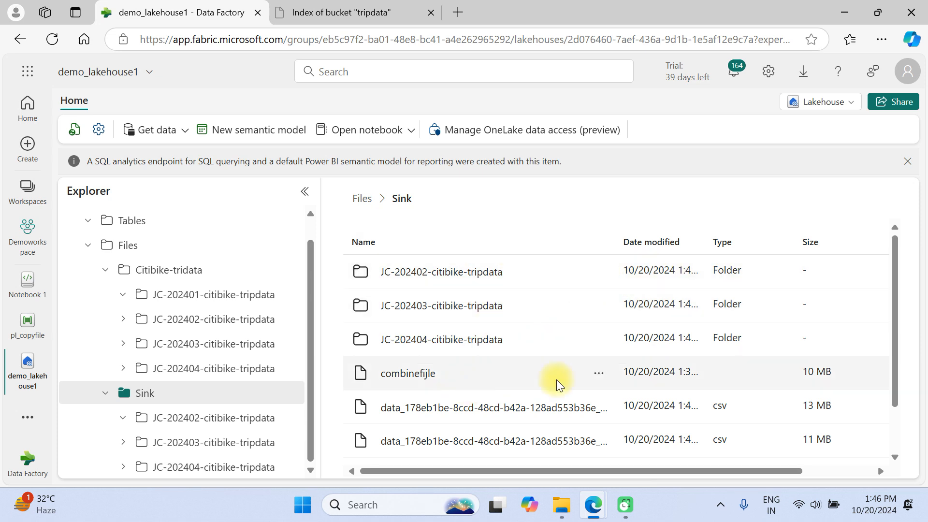
Load JC-202402-citibike-tripdata.csv from Sink's JC-202402-citibike-tripdata folder into a new table named tblcitibike, using the header for column names.
left_click(491, 272)
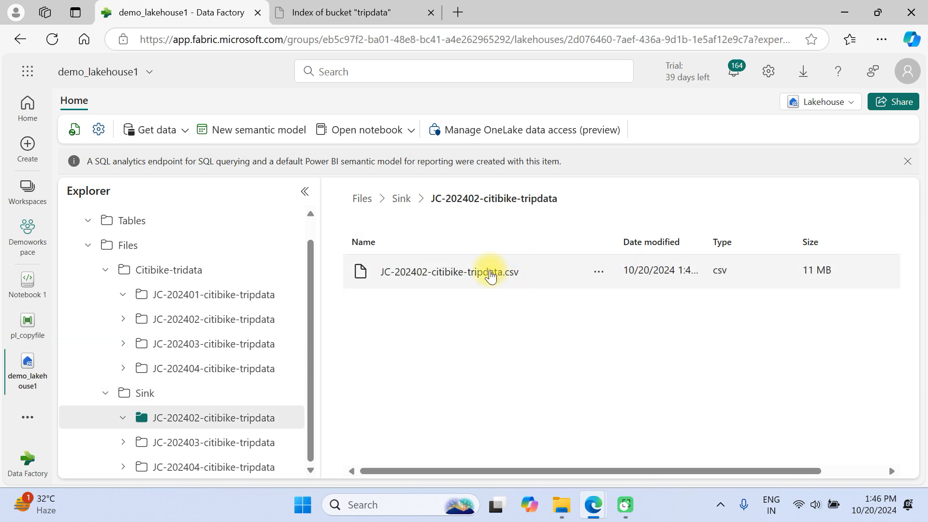
left_click(603, 273)
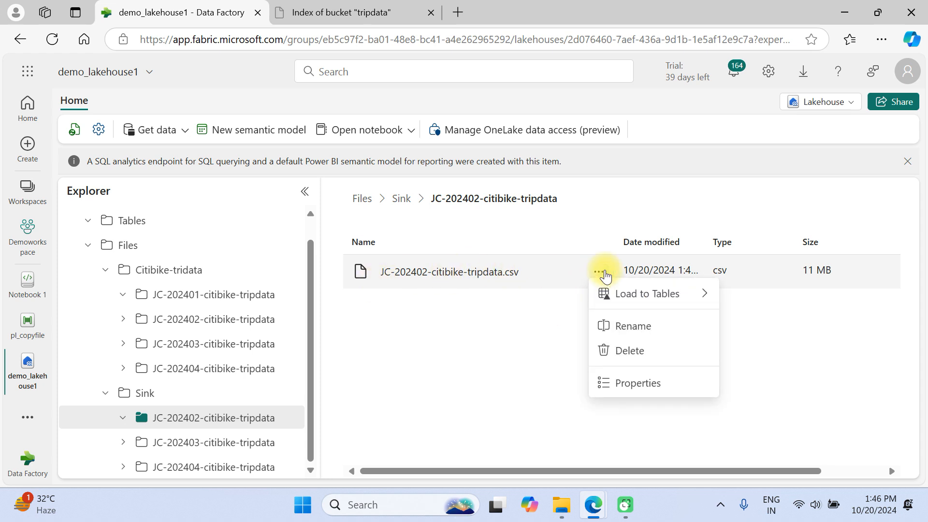
mouse_move(668, 296)
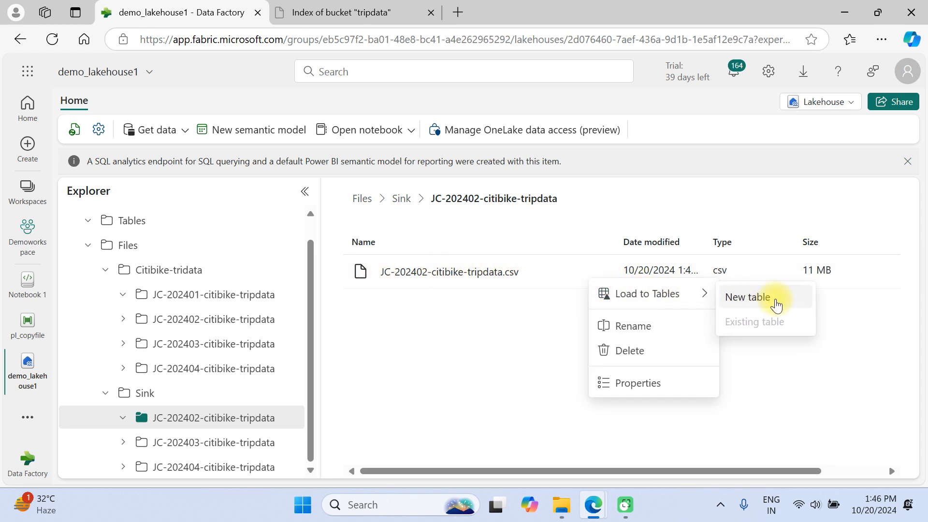
left_click(768, 299)
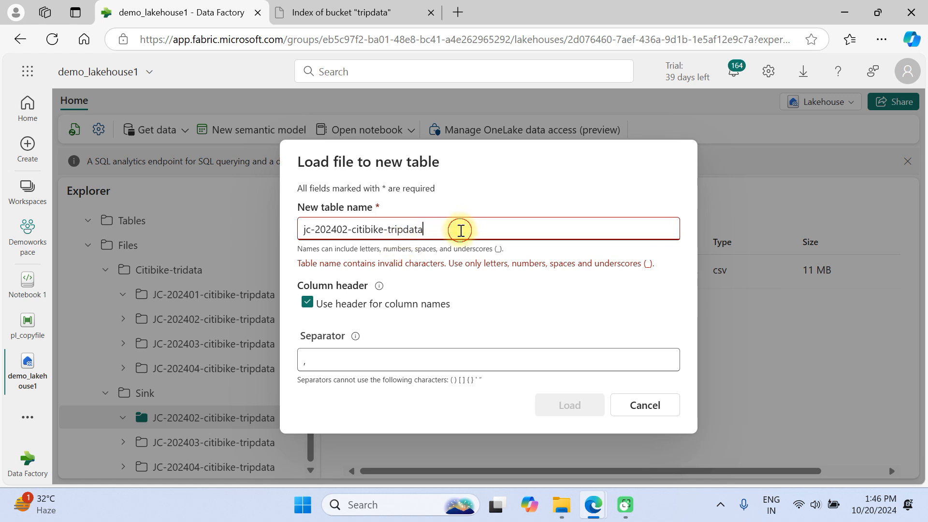
left_click_drag(424, 228, 265, 216)
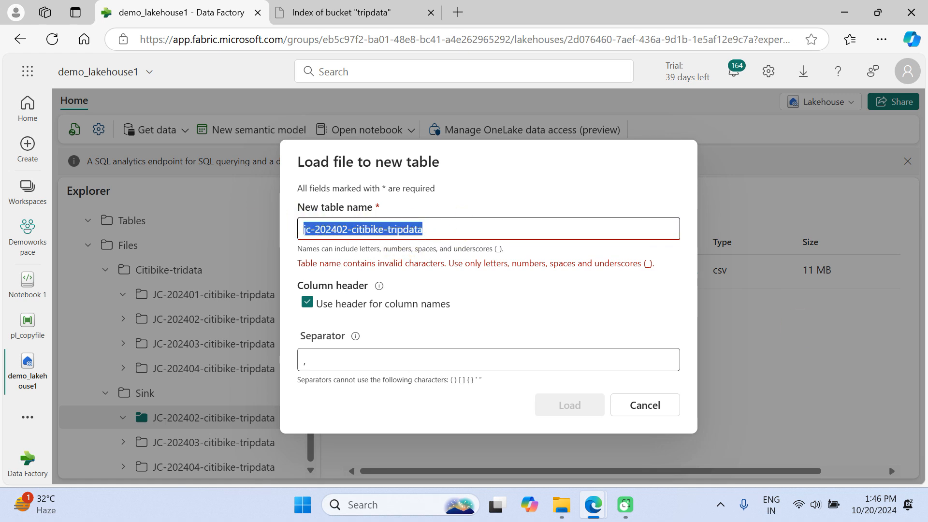
type("citibike")
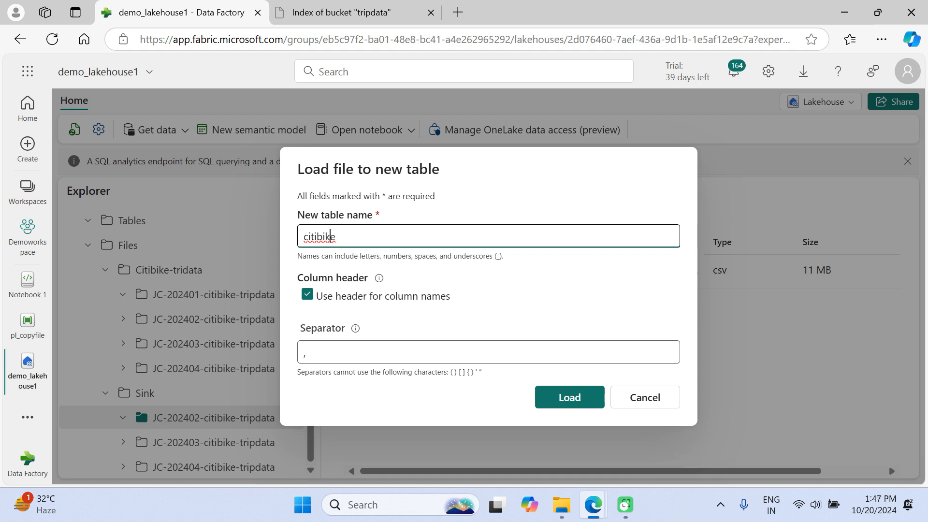
left_click(308, 236)
type("tbl")
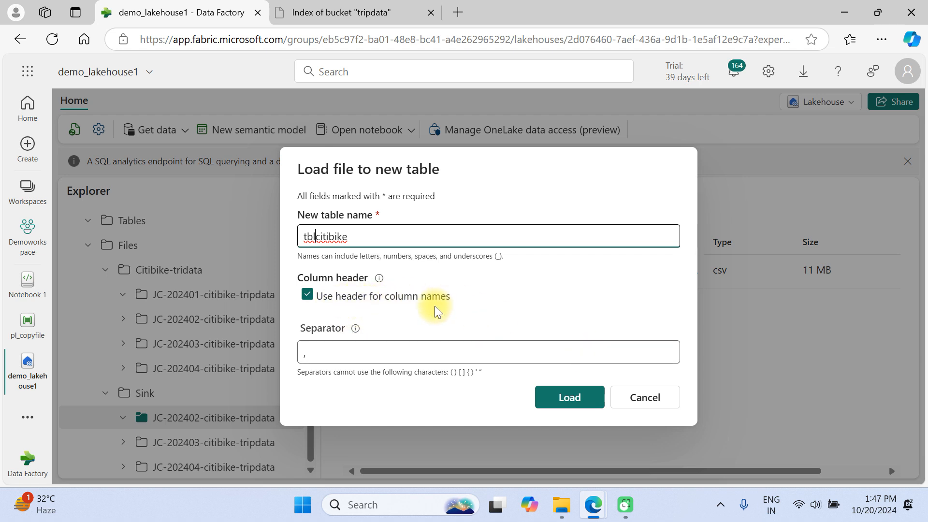
left_click(557, 400)
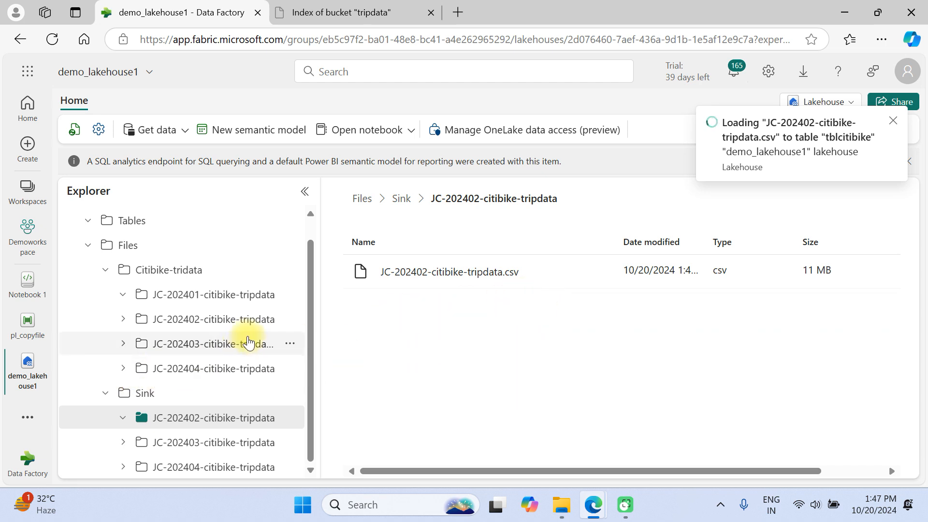
Check the file options for combinefijle in the Sink folder, and preview the rows of the tblcitibike table.
scroll(194, 309, "up", 1)
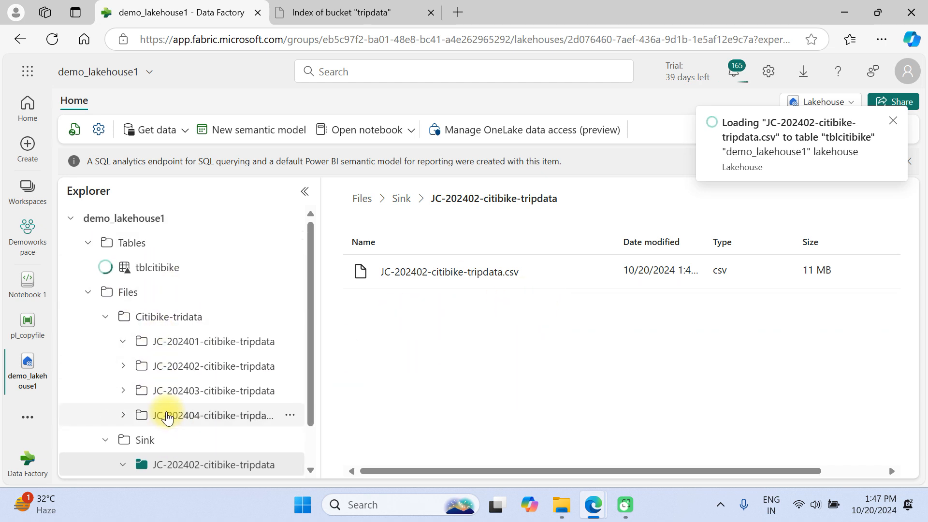
left_click(152, 449)
scroll(493, 386, "down", 2)
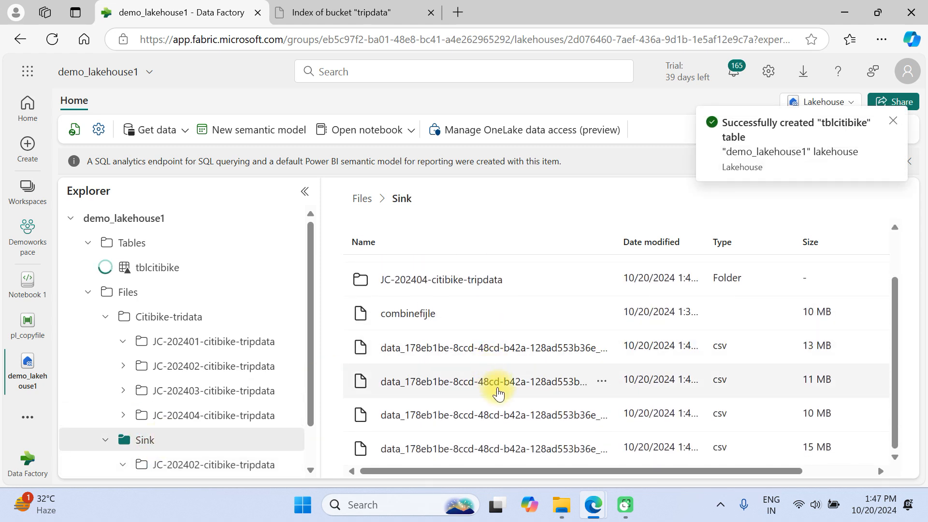
left_click(596, 315)
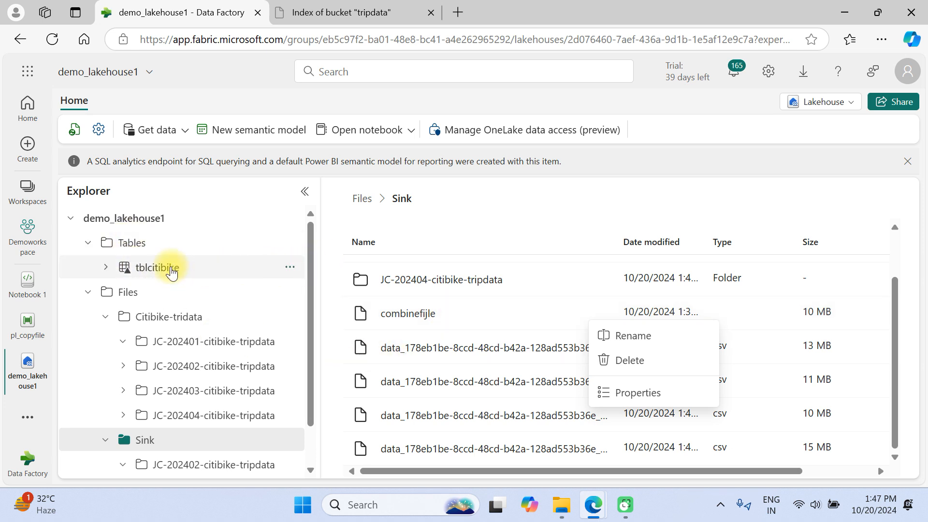
left_click(171, 272)
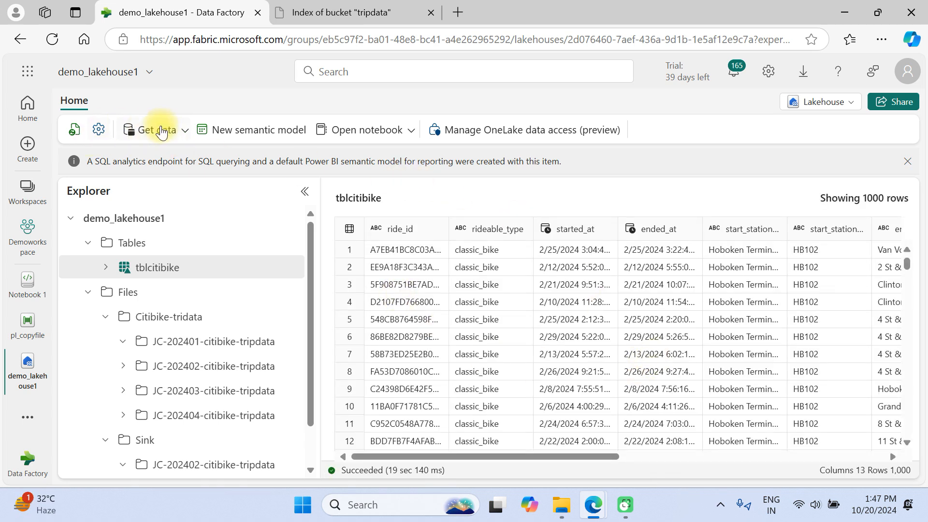
Switch demo_lakehouse1 to its SQL analytics endpoint and expand Schemas to show the dbo tables.
left_click(820, 106)
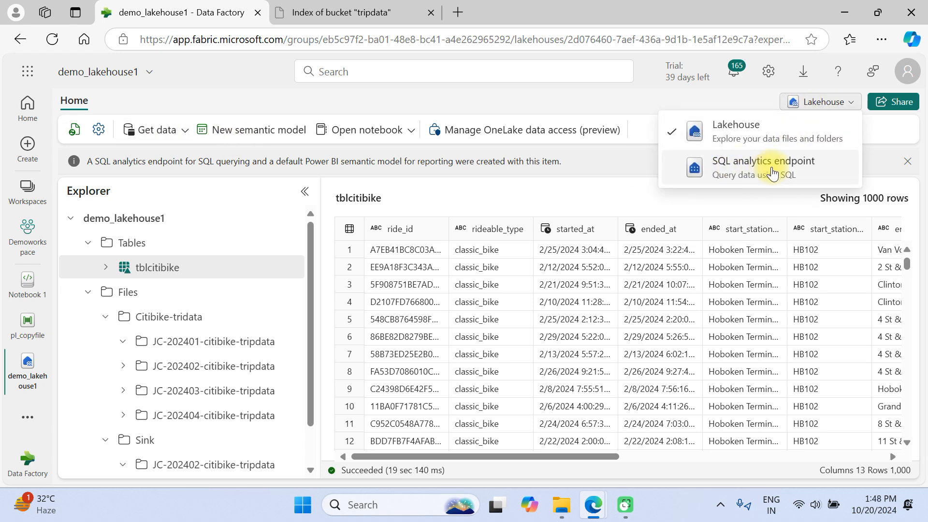
left_click(772, 164)
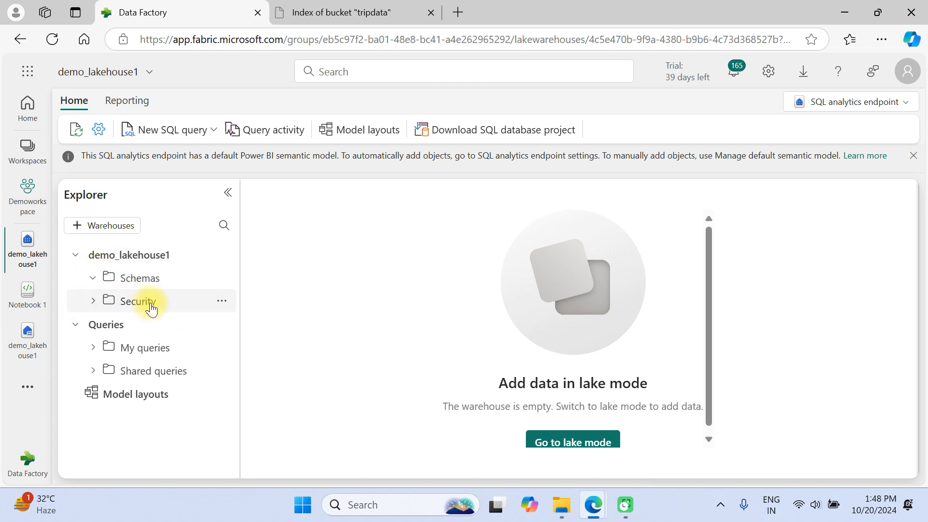
left_click(107, 283)
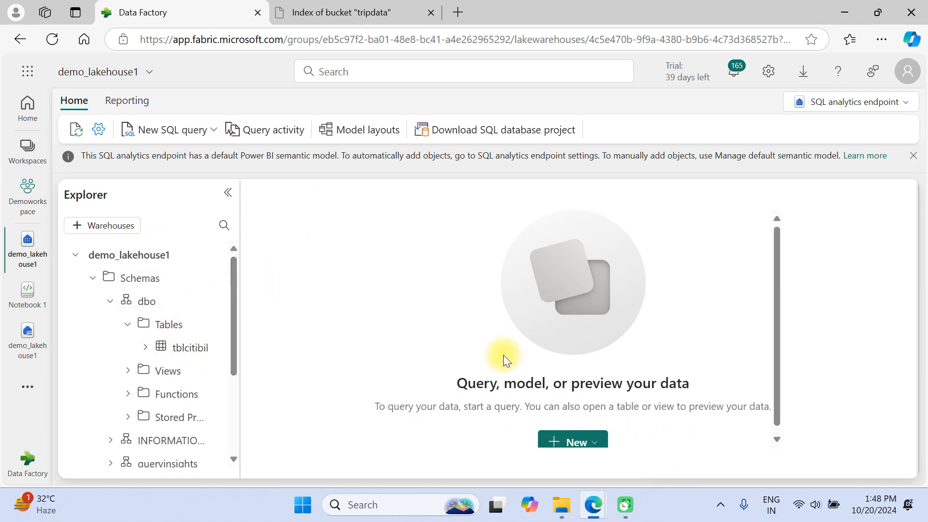
Create a new SQL query with "select * from tblcitibike" and run it.
left_click(282, 137)
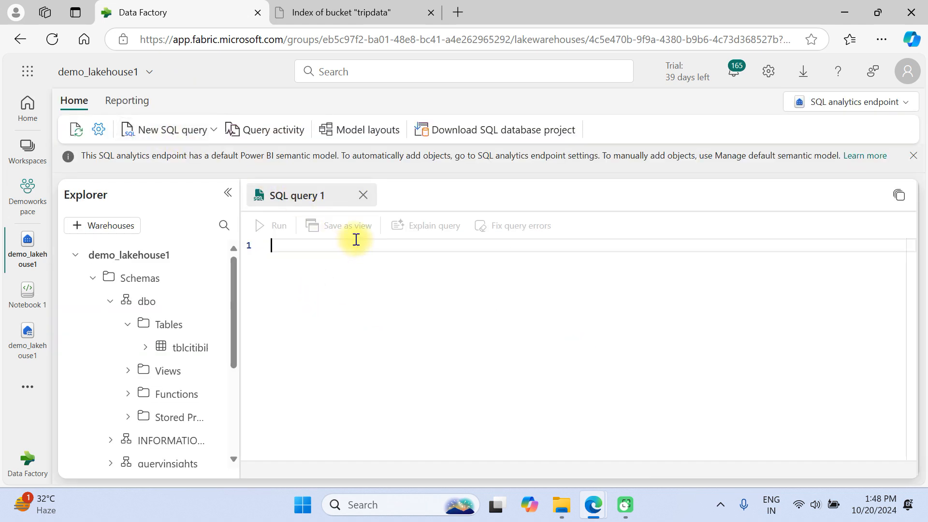
type("select * from ")
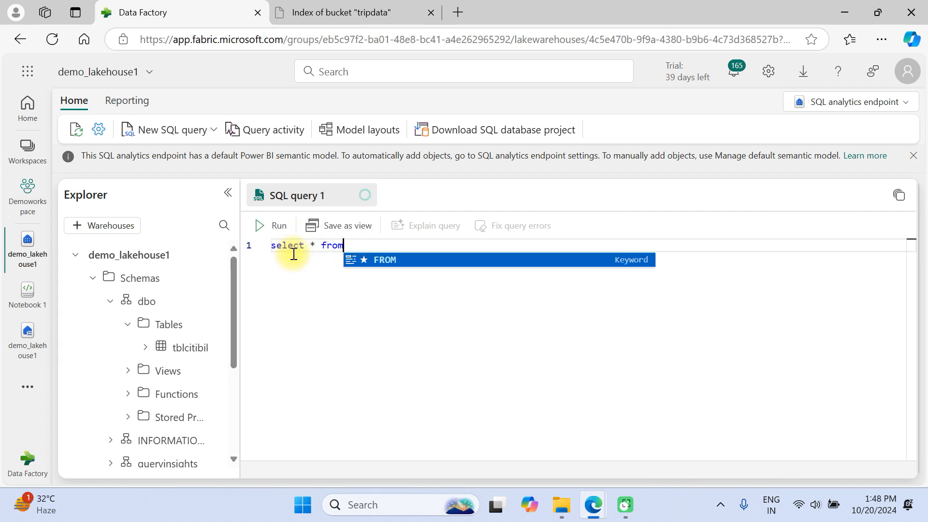
type("tbl")
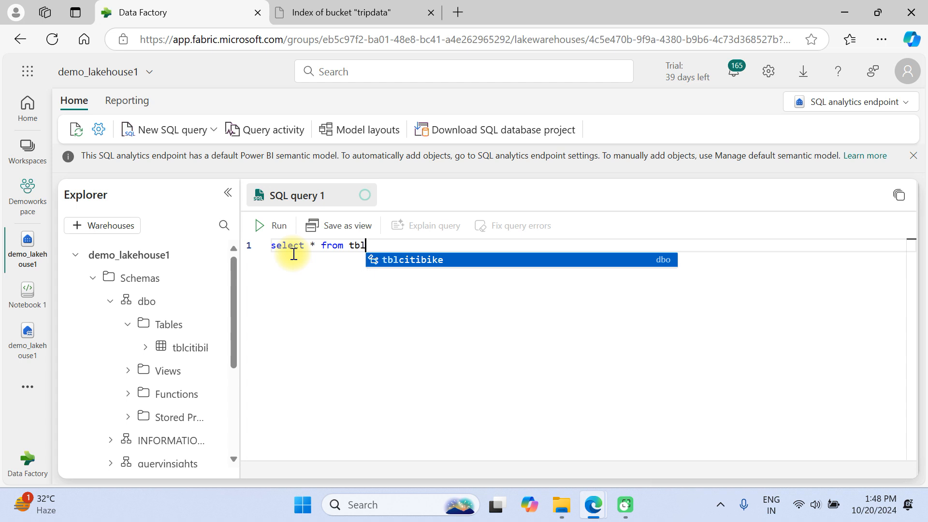
key("Tab")
left_click(289, 232)
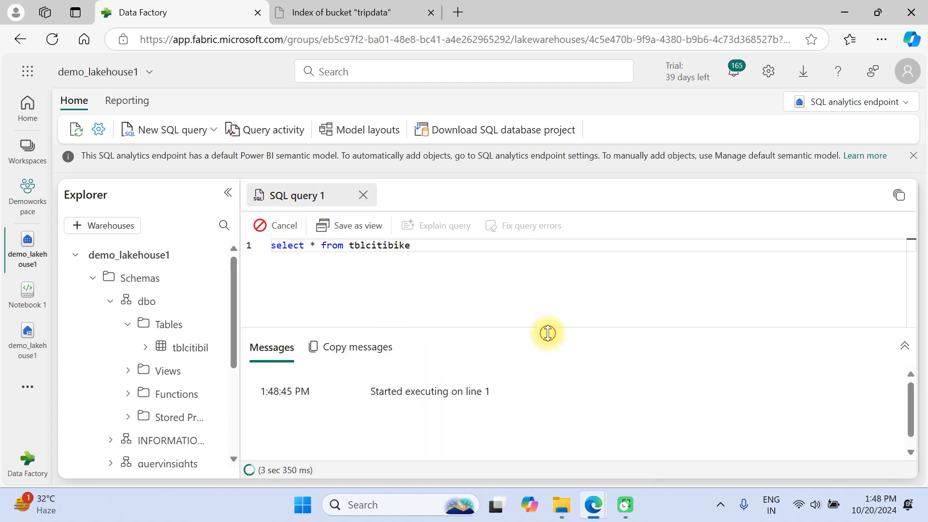
Change the query to "select ride_id , started_at from tblcitibike", run it, and adjust the height of the results area.
left_click(312, 245)
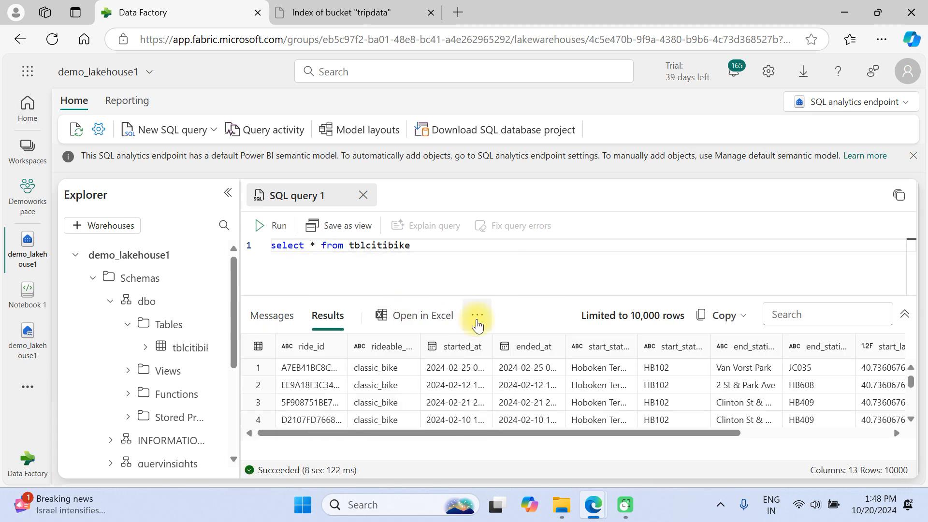
type("ride")
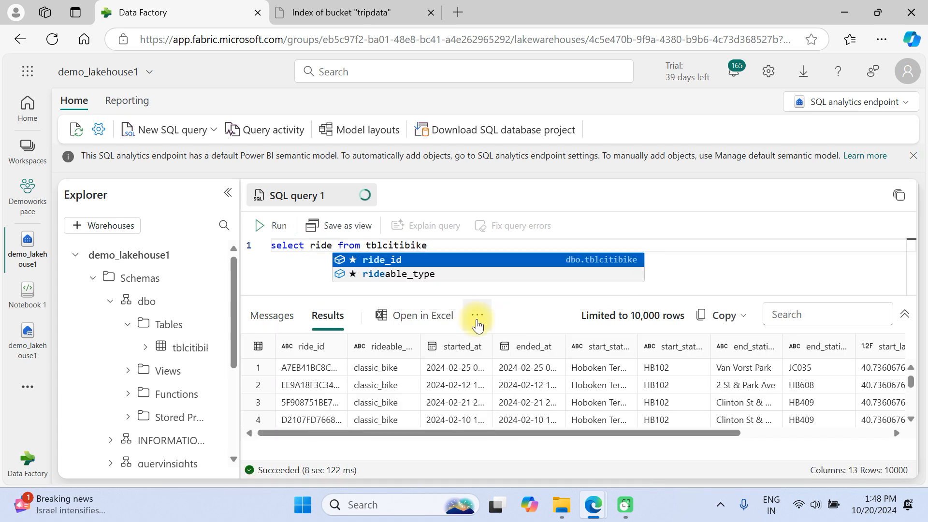
key("Tab")
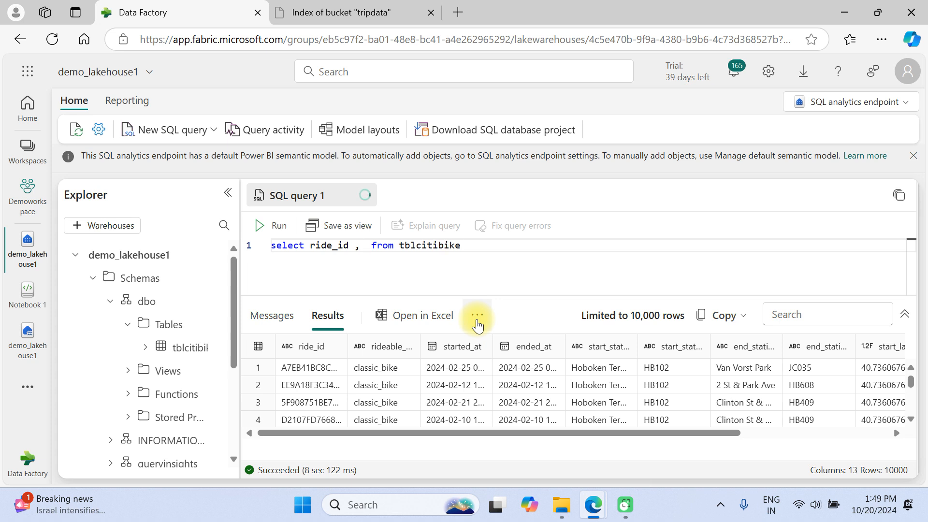
type(", sta")
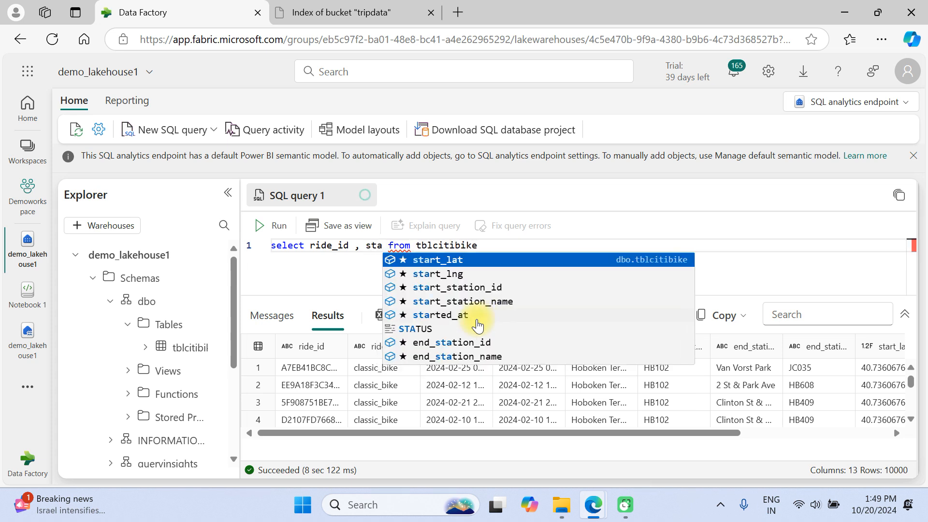
key("Down")
key("Down")
key("Down")
key("Down")
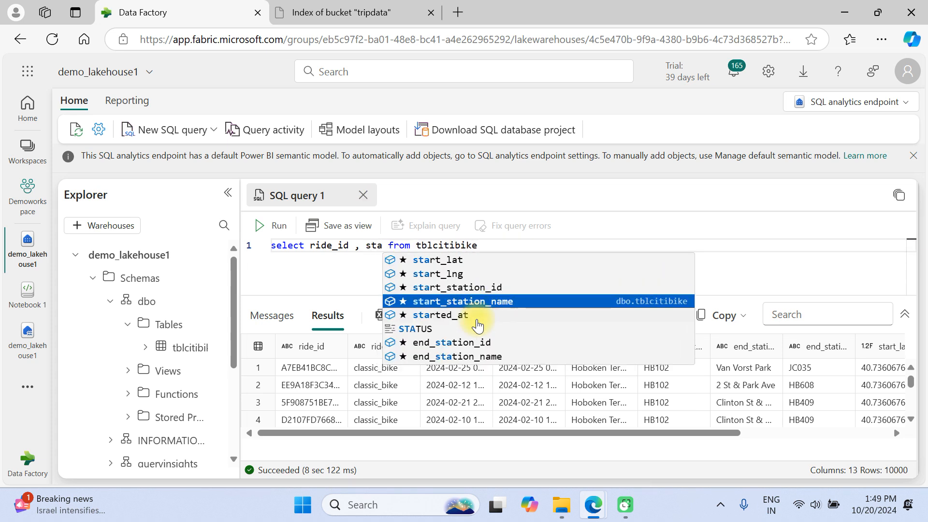
key("Tab")
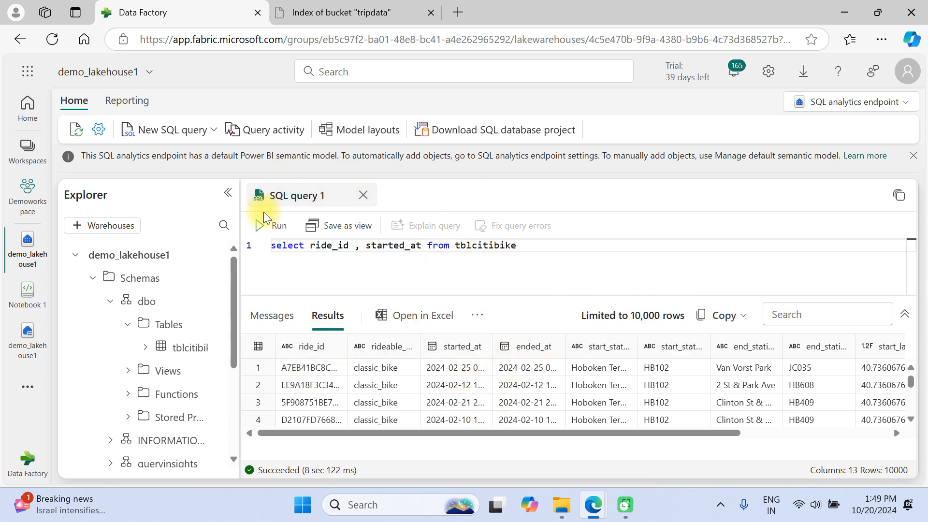
left_click(269, 227)
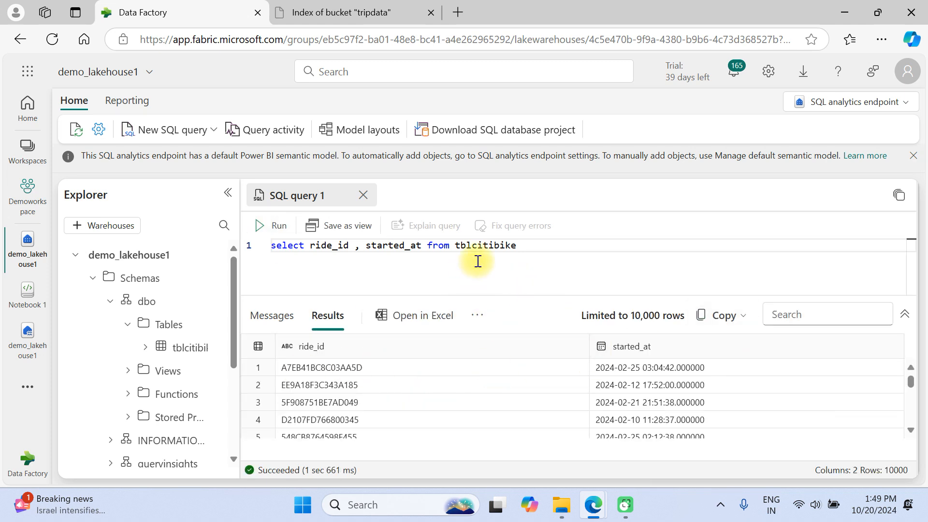
left_click_drag(544, 295, 519, 303)
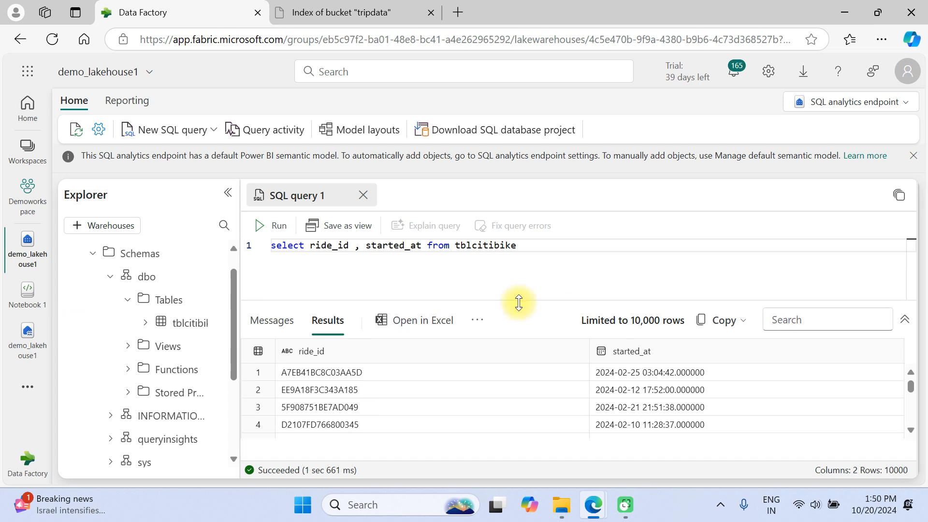